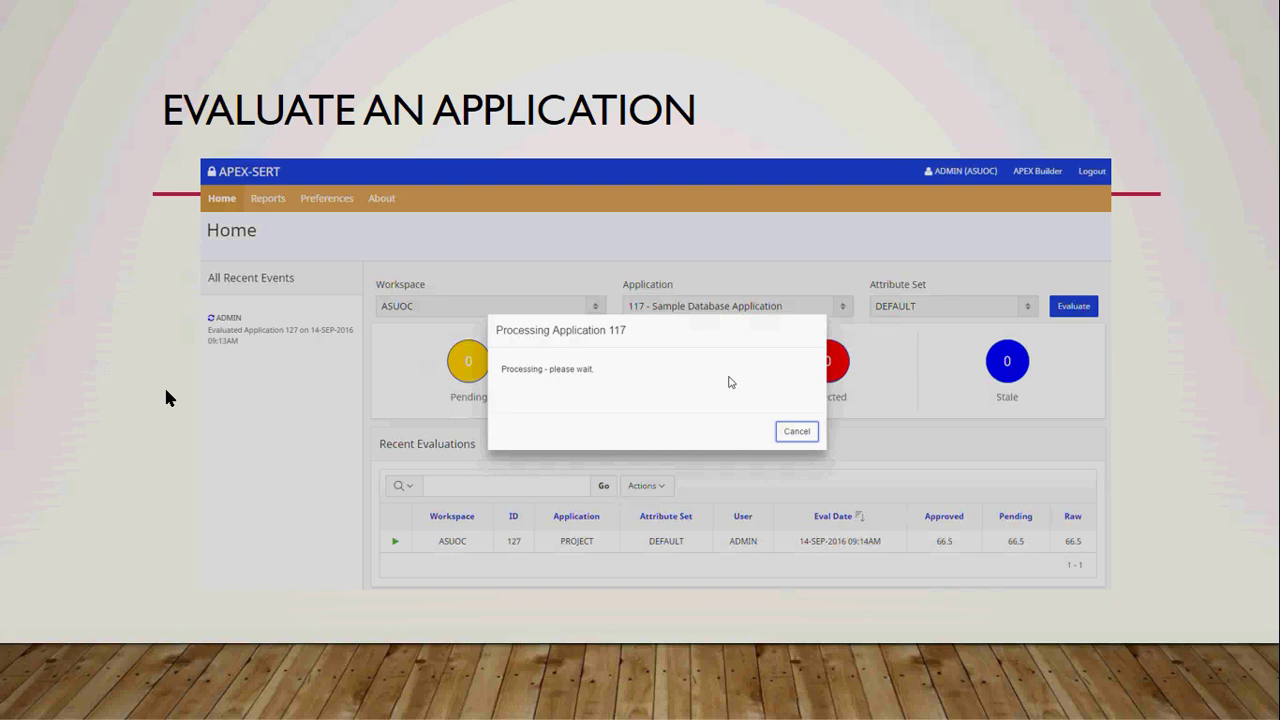
Advance the slideshow from the Evaluate an Application slide to the Demo slide.
{"action": "key", "text": "Right"}
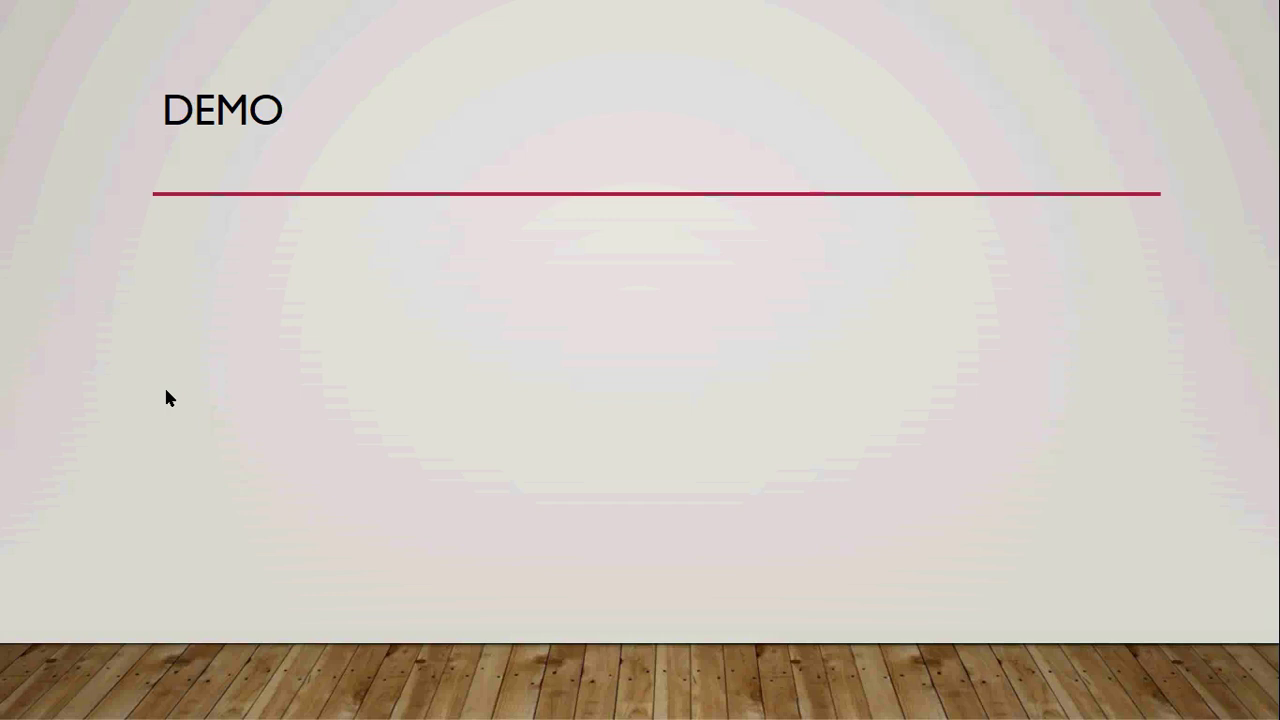
Close the Gmail tab and show the APEX-SERT dashboard for App 118: Sample Reporting (87.1%).
{"action": "key", "text": "alt+Tab"}
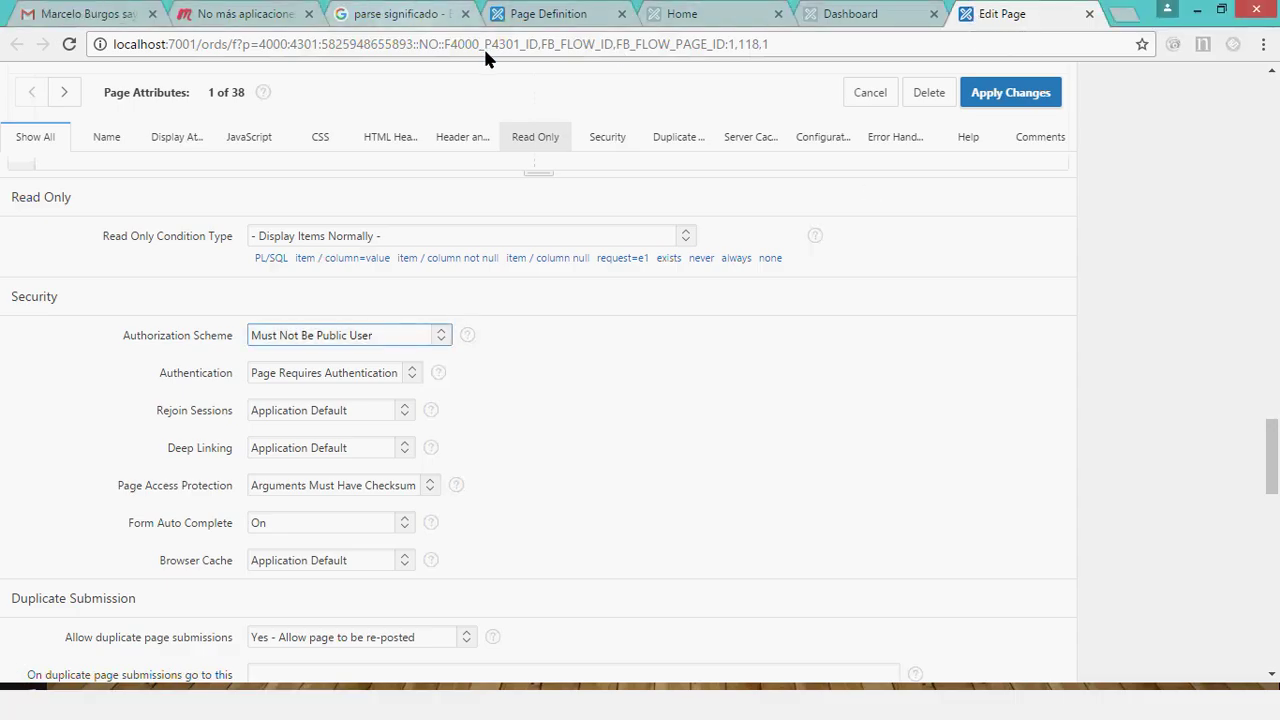
{"action": "left_click", "coordinate": [152, 14]}
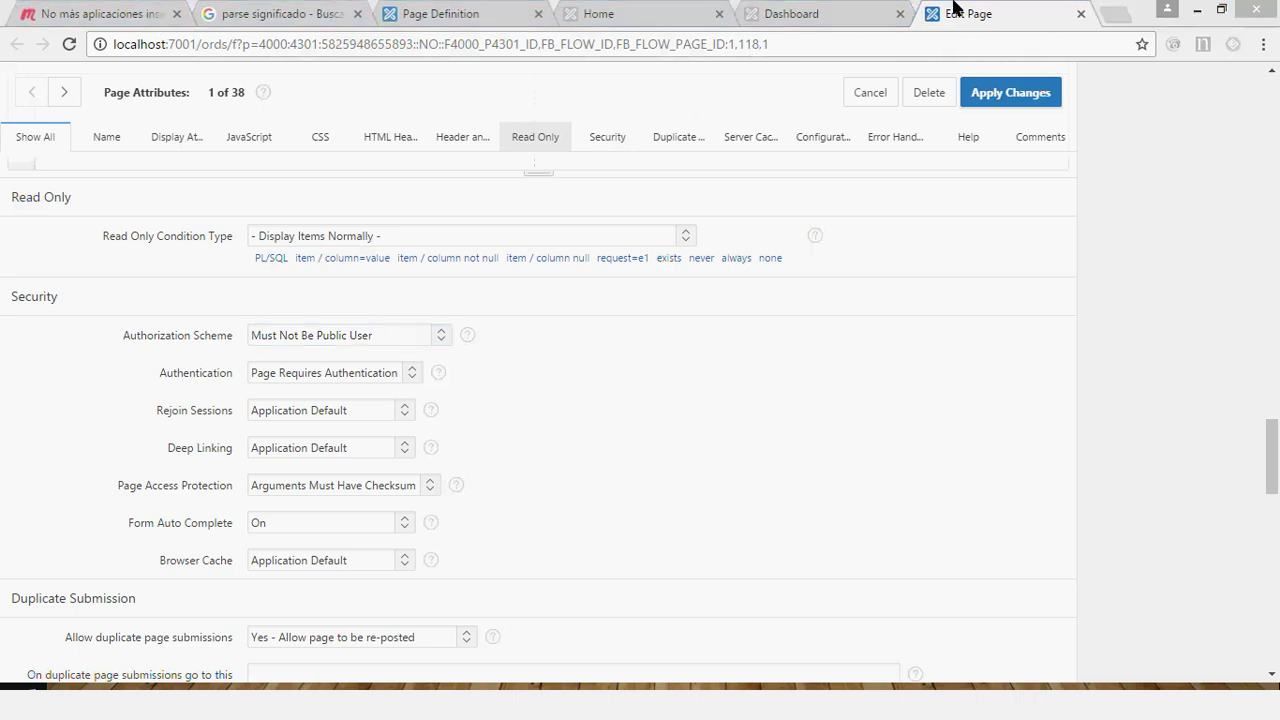
{"action": "left_click", "coordinate": [957, 10]}
{"action": "left_click", "coordinate": [726, 110]}
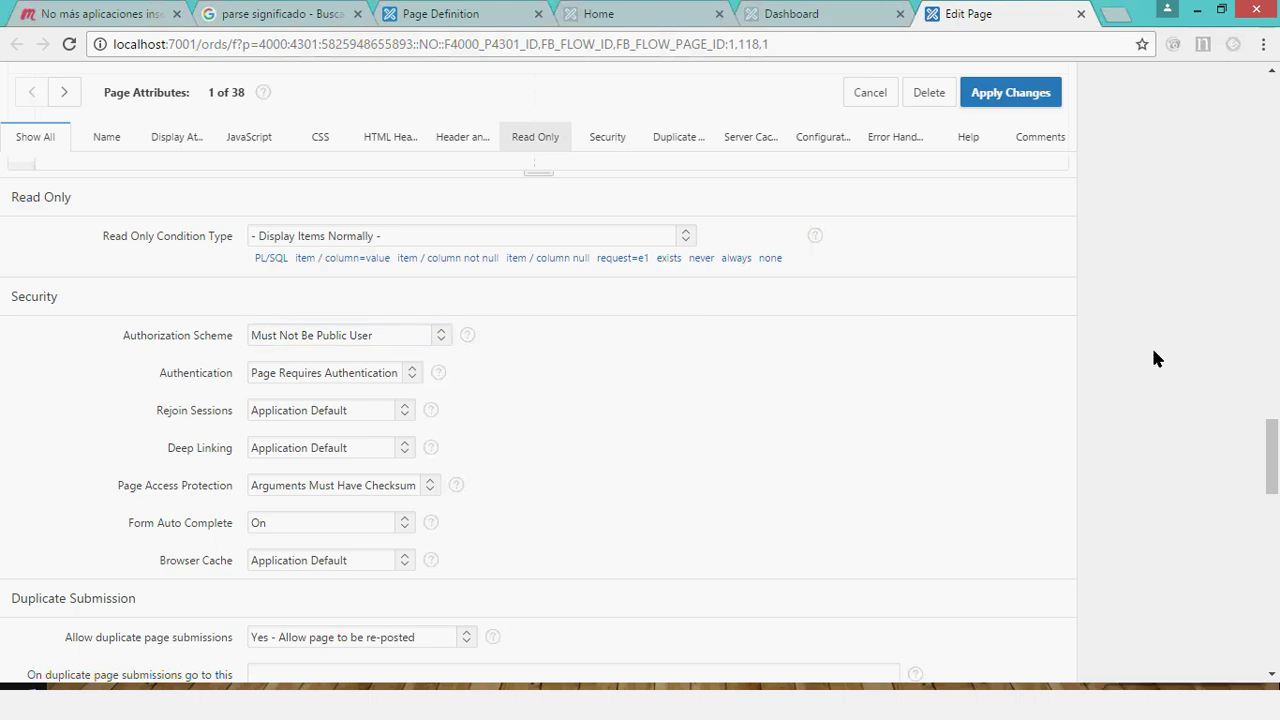
{"action": "scroll", "coordinate": [1153, 357], "scroll_direction": "up", "scroll_amount": 8}
{"action": "left_click_drag", "start_coordinate": [1277, 397], "coordinate": [1268, 130]}
{"action": "left_click", "coordinate": [810, 13]}
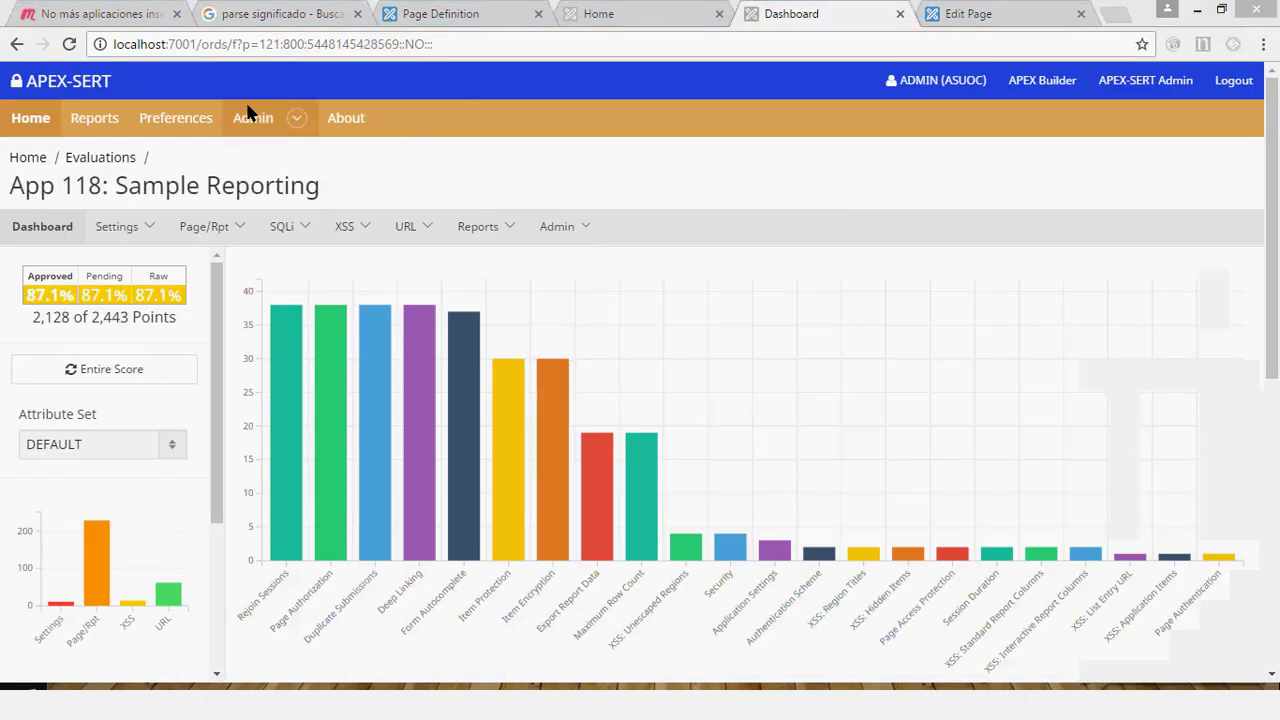
Return from the App 118 dashboard to the APEX-SERT Home page.
{"action": "left_click", "coordinate": [40, 126]}
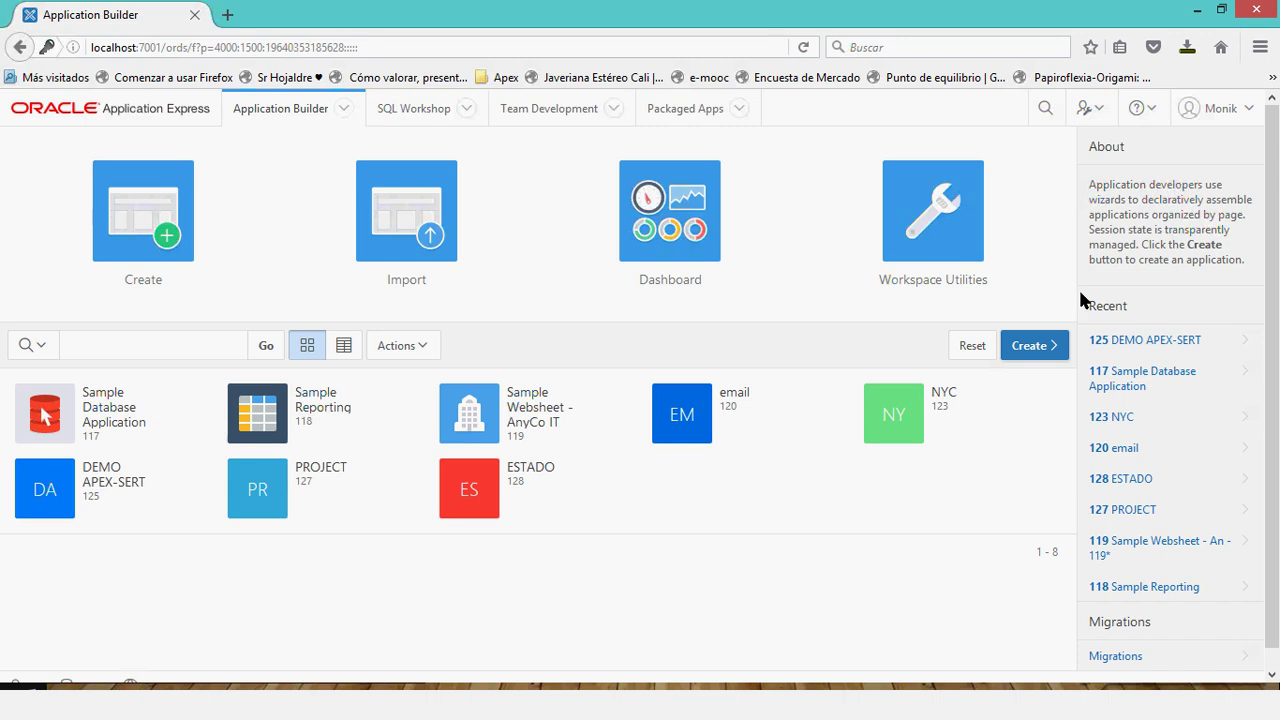
Sign out and back into the ASUOC workspace as another user, then launch APEX-SERT.
{"action": "left_click", "coordinate": [600, 712]}
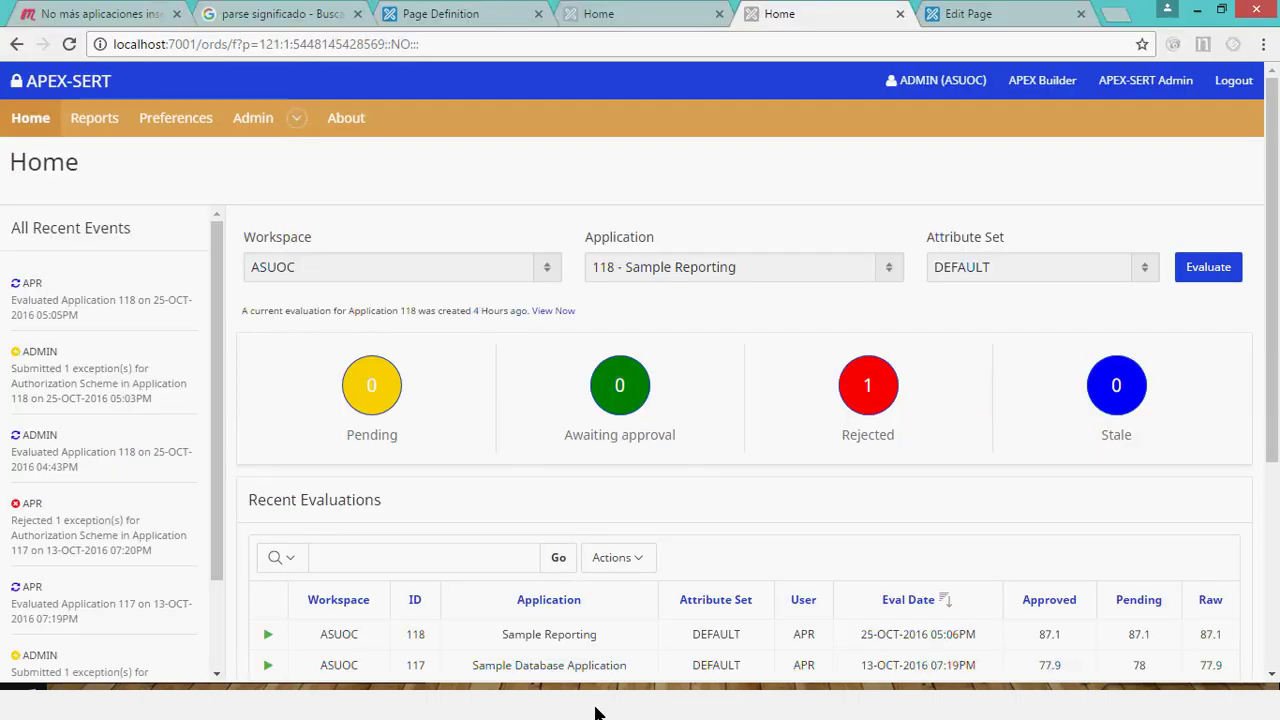
{"action": "left_click", "coordinate": [595, 712]}
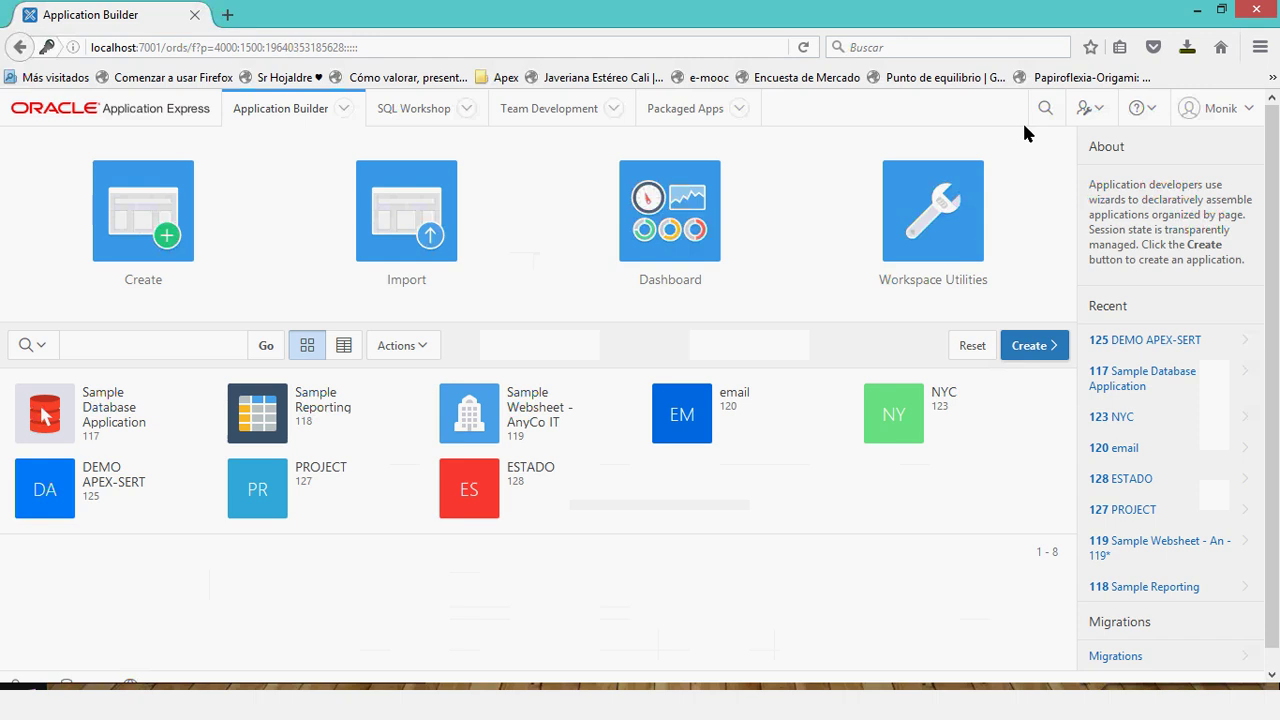
{"action": "left_click", "coordinate": [1254, 115]}
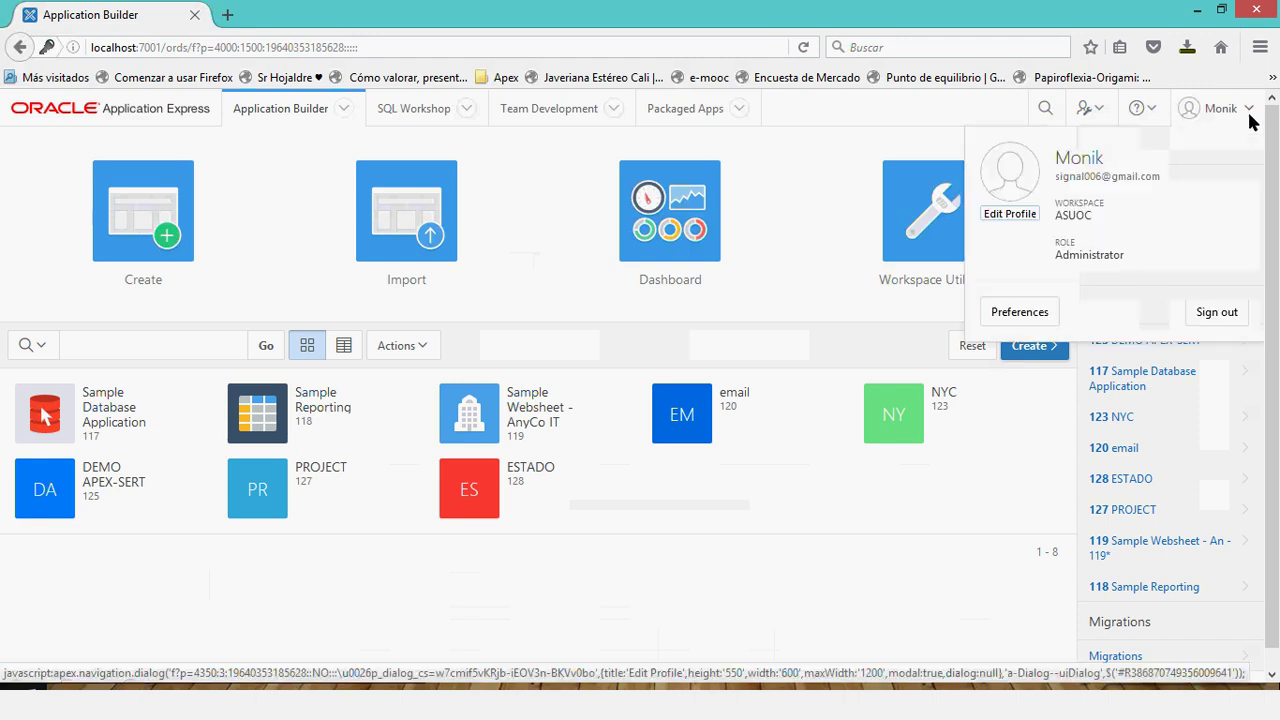
{"action": "left_click", "coordinate": [1212, 313]}
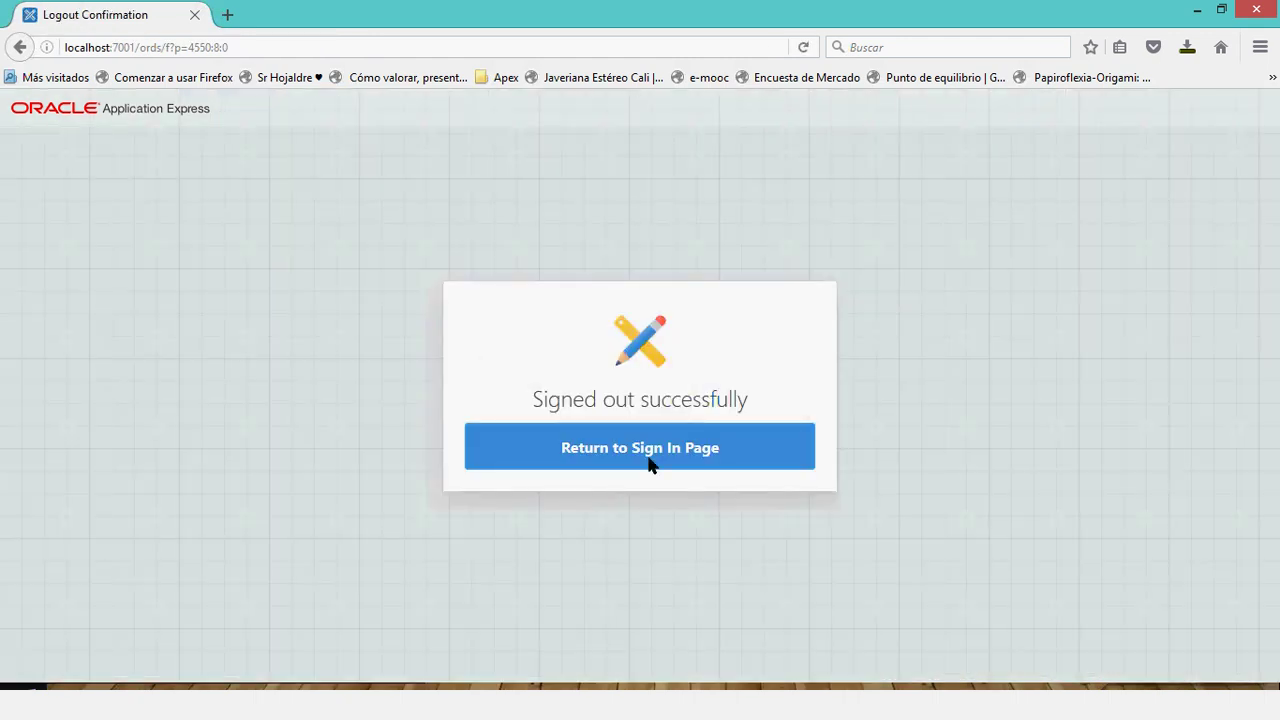
{"action": "left_click", "coordinate": [660, 462]}
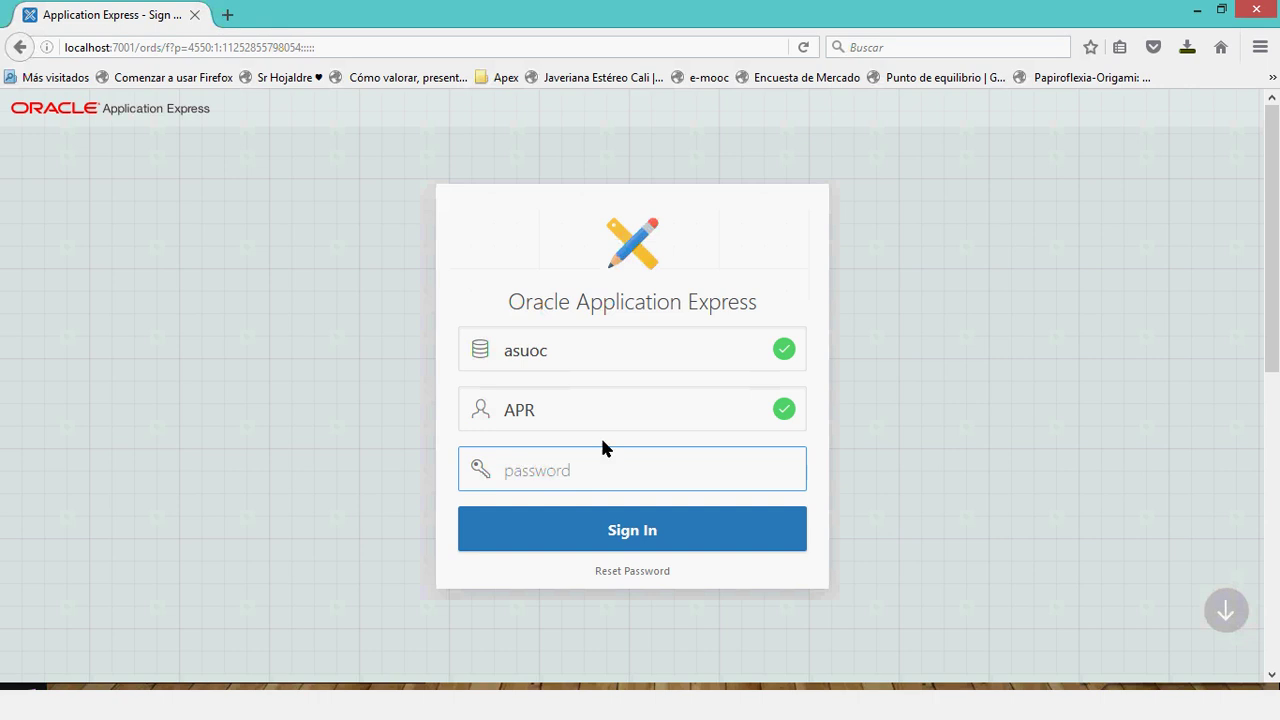
{"action": "type", "text": "****"}
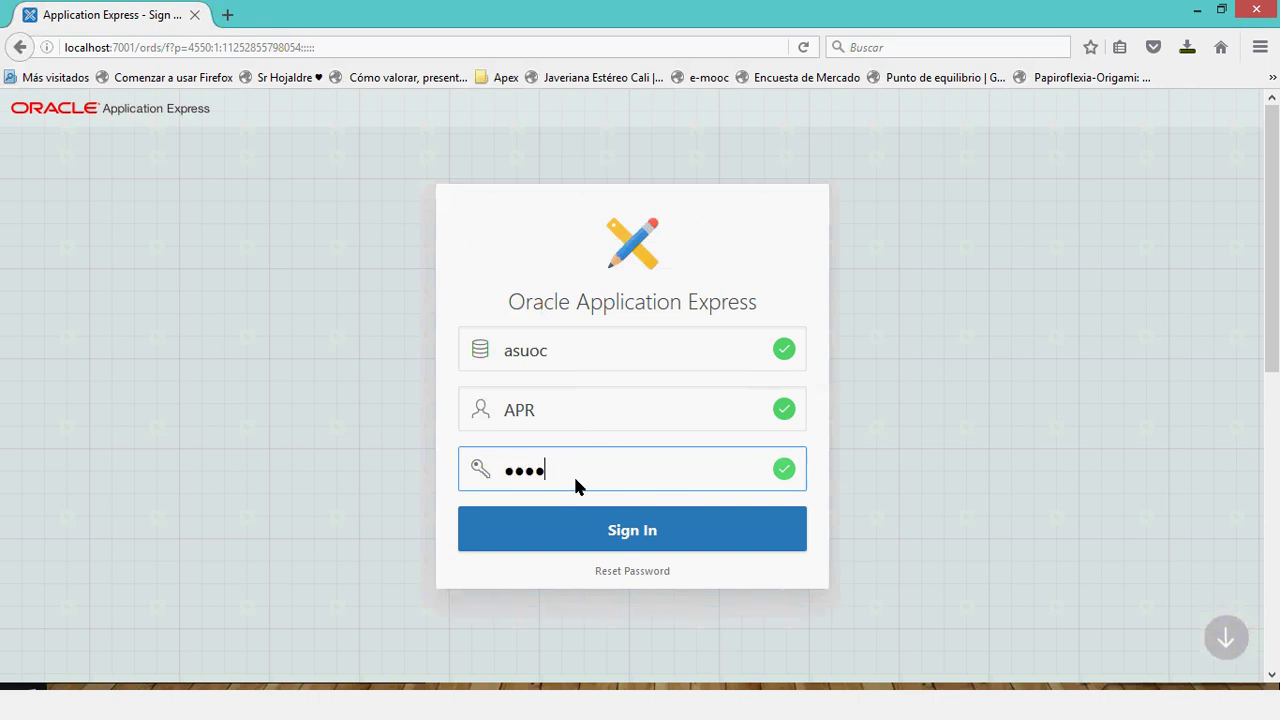
{"action": "key", "text": "Return"}
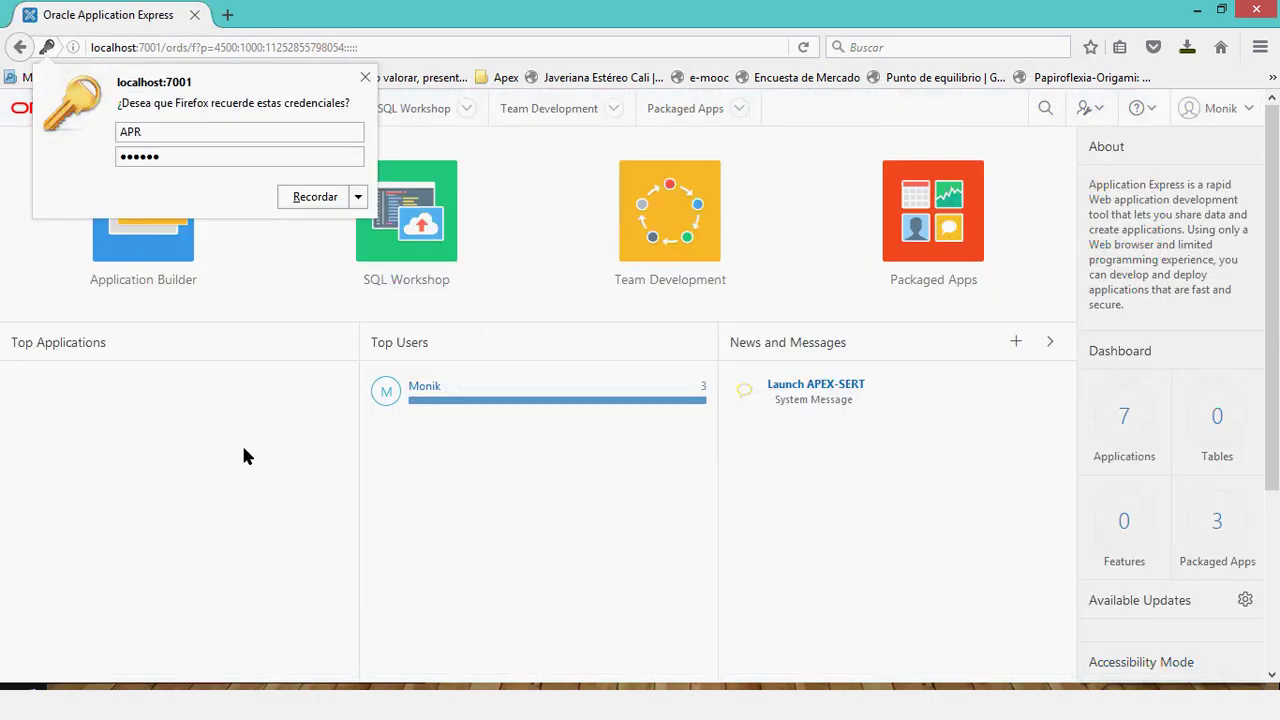
{"action": "left_click", "coordinate": [247, 456]}
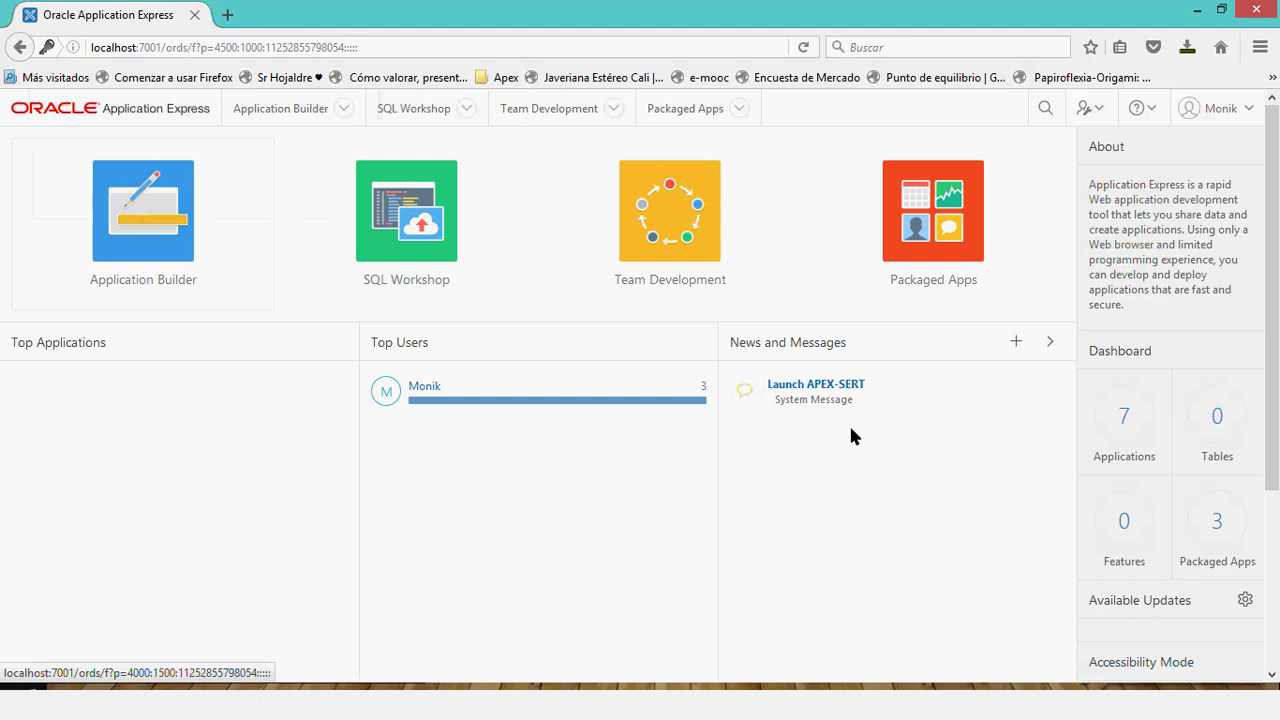
{"action": "left_click", "coordinate": [840, 387]}
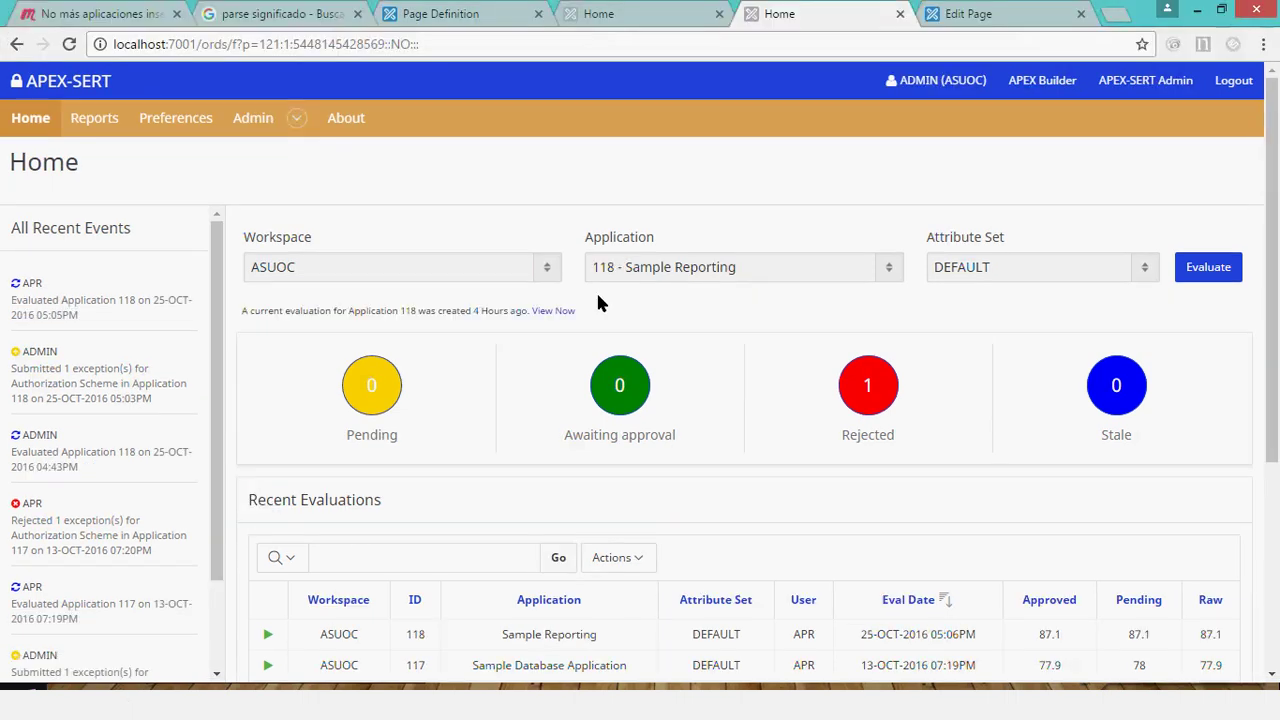
Keep workspace ASUOC, select 117 - Sample Database Application and run its evaluation.
{"action": "left_click", "coordinate": [543, 268]}
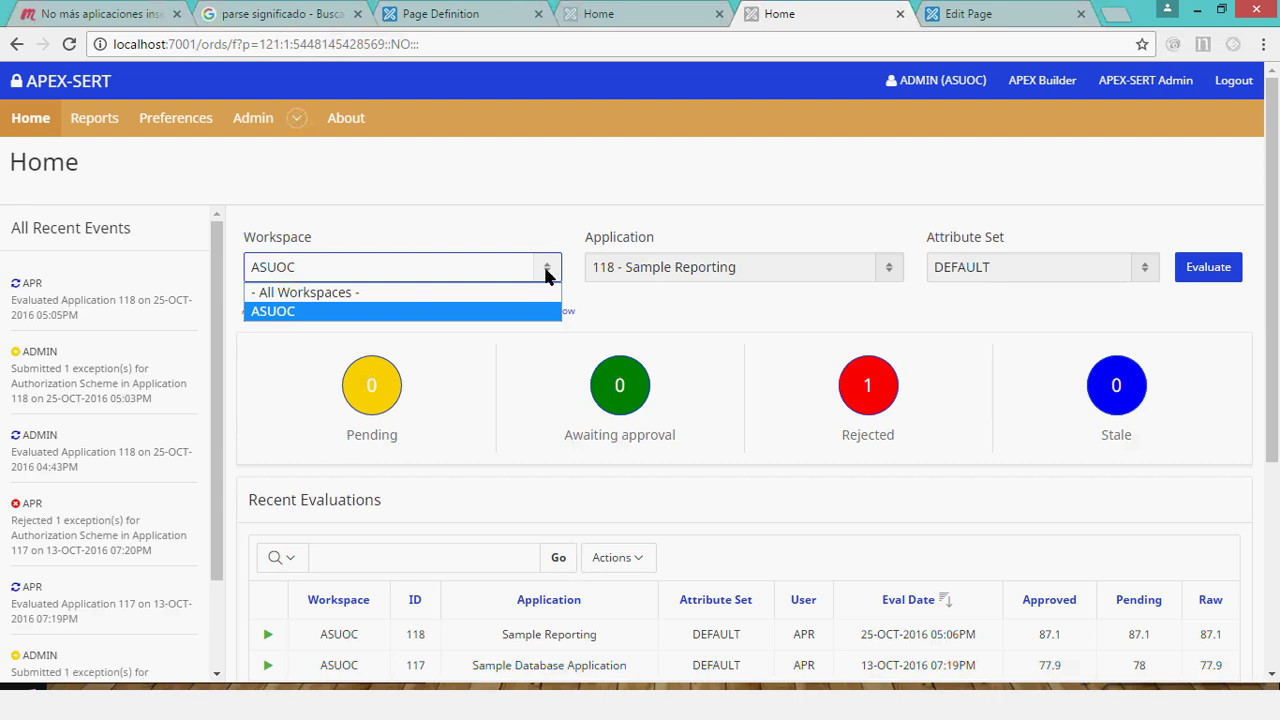
{"action": "left_click", "coordinate": [575, 258]}
{"action": "left_click", "coordinate": [744, 266]}
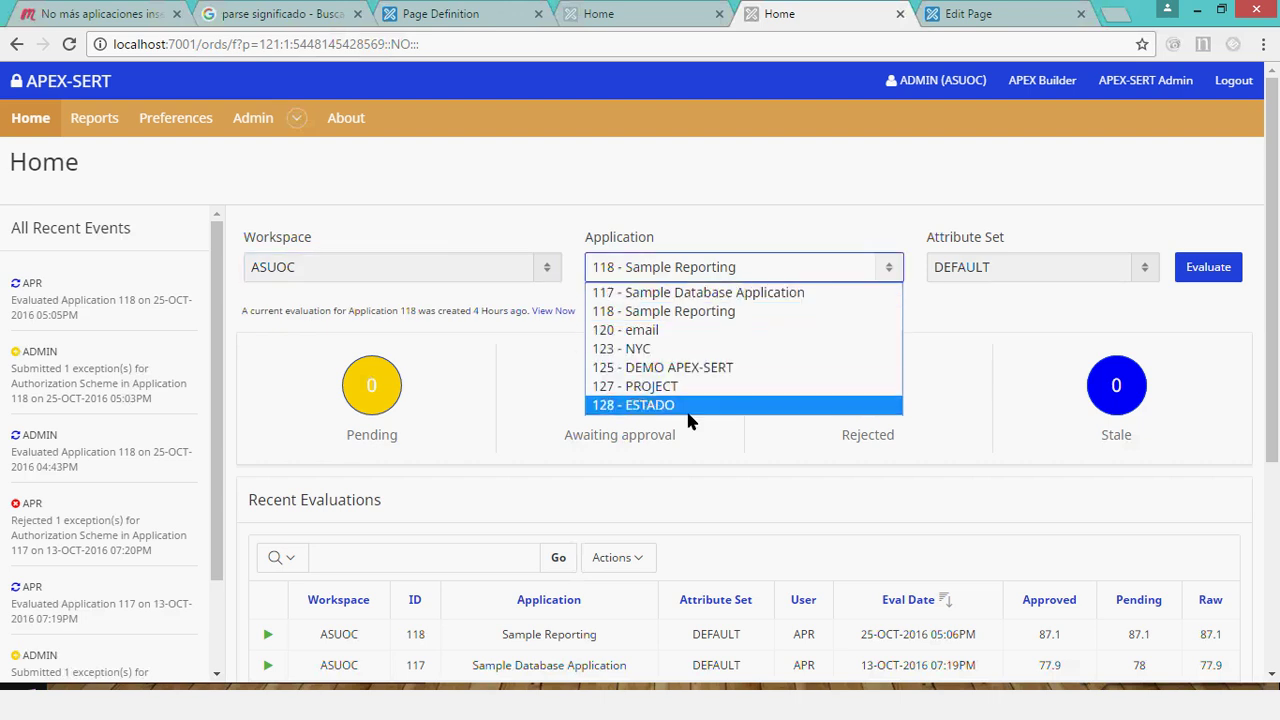
{"action": "left_click", "coordinate": [686, 215]}
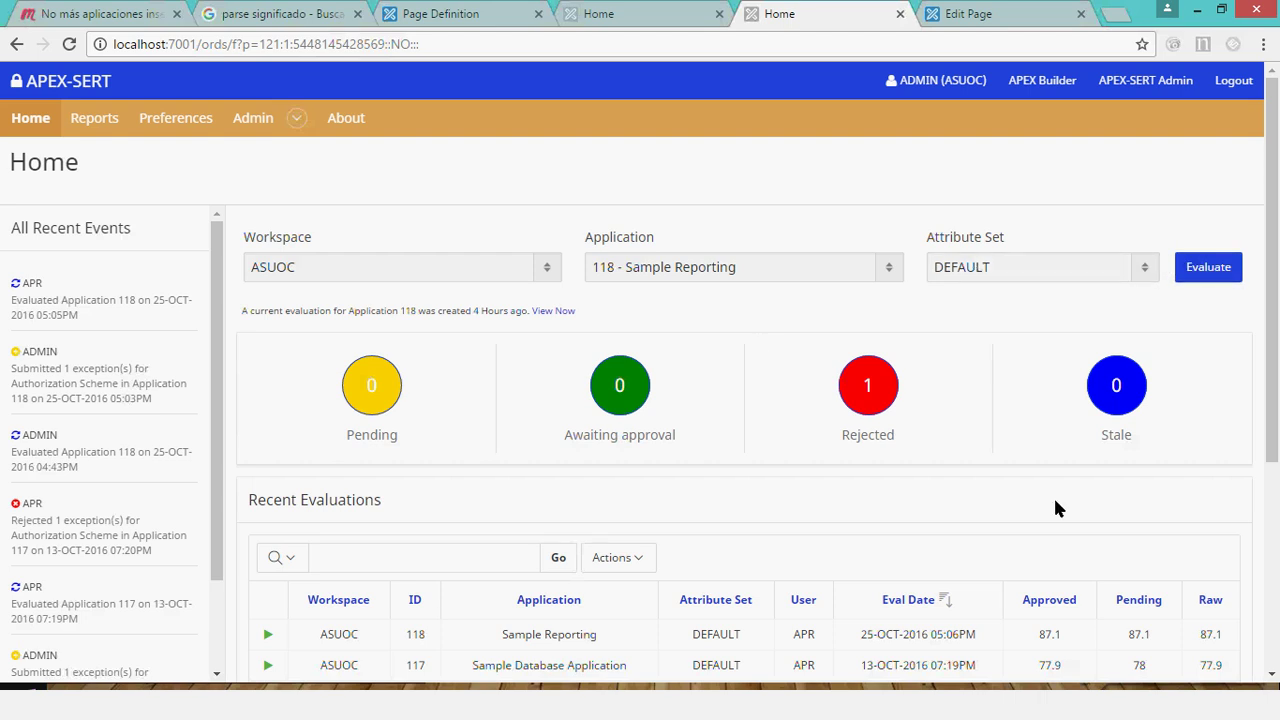
{"action": "scroll", "coordinate": [1053, 500], "scroll_direction": "down", "scroll_amount": 1}
{"action": "scroll", "coordinate": [1023, 492], "scroll_direction": "up", "scroll_amount": 1}
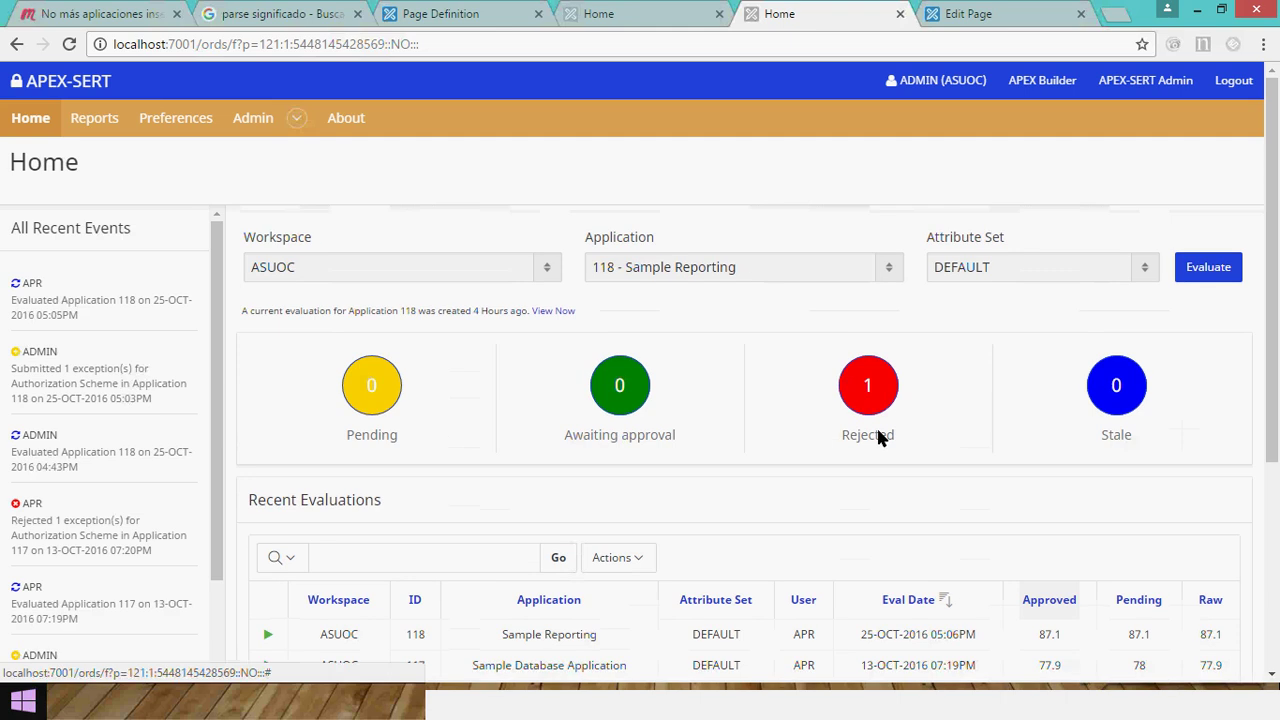
{"action": "left_click", "coordinate": [795, 275]}
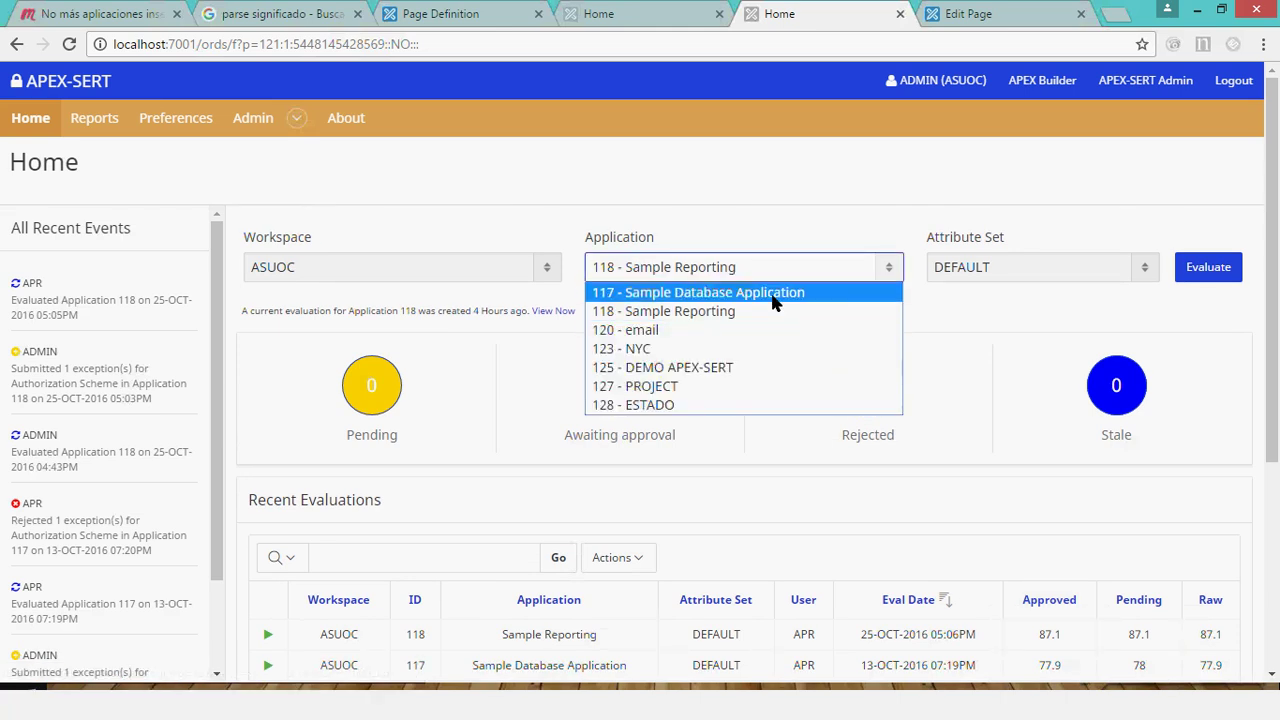
{"action": "left_click", "coordinate": [772, 294]}
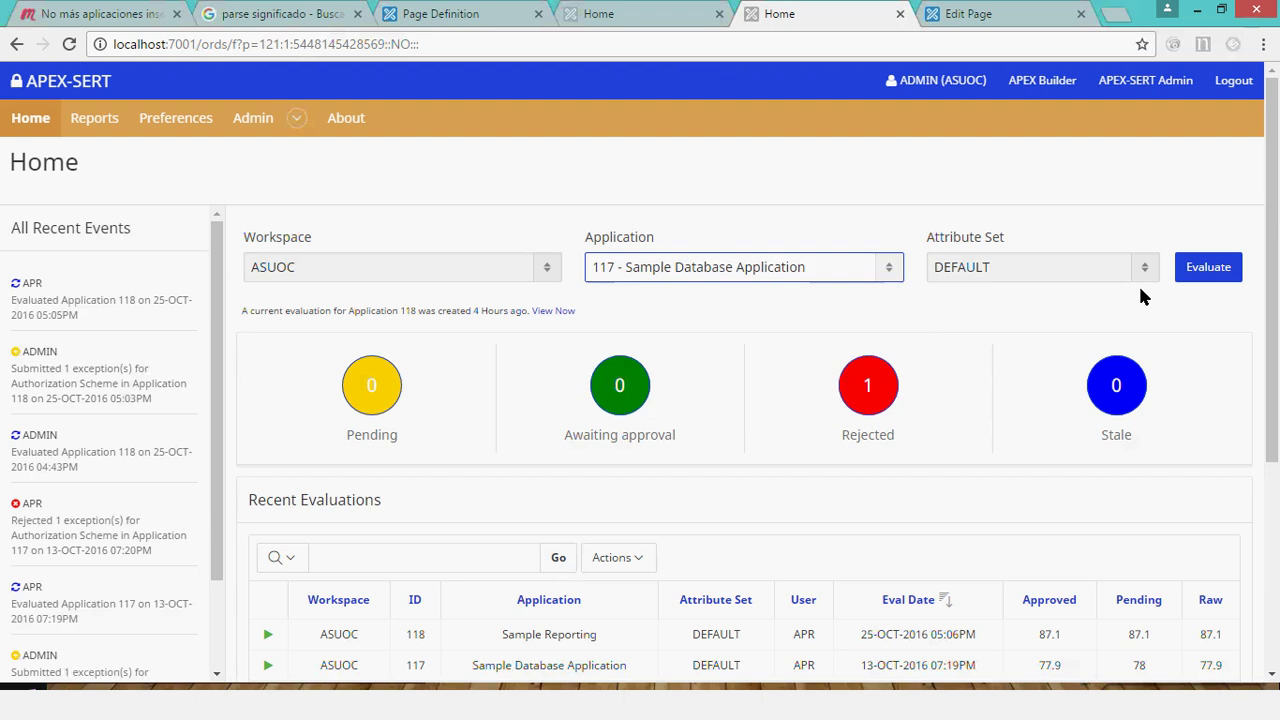
{"action": "left_click", "coordinate": [1195, 270]}
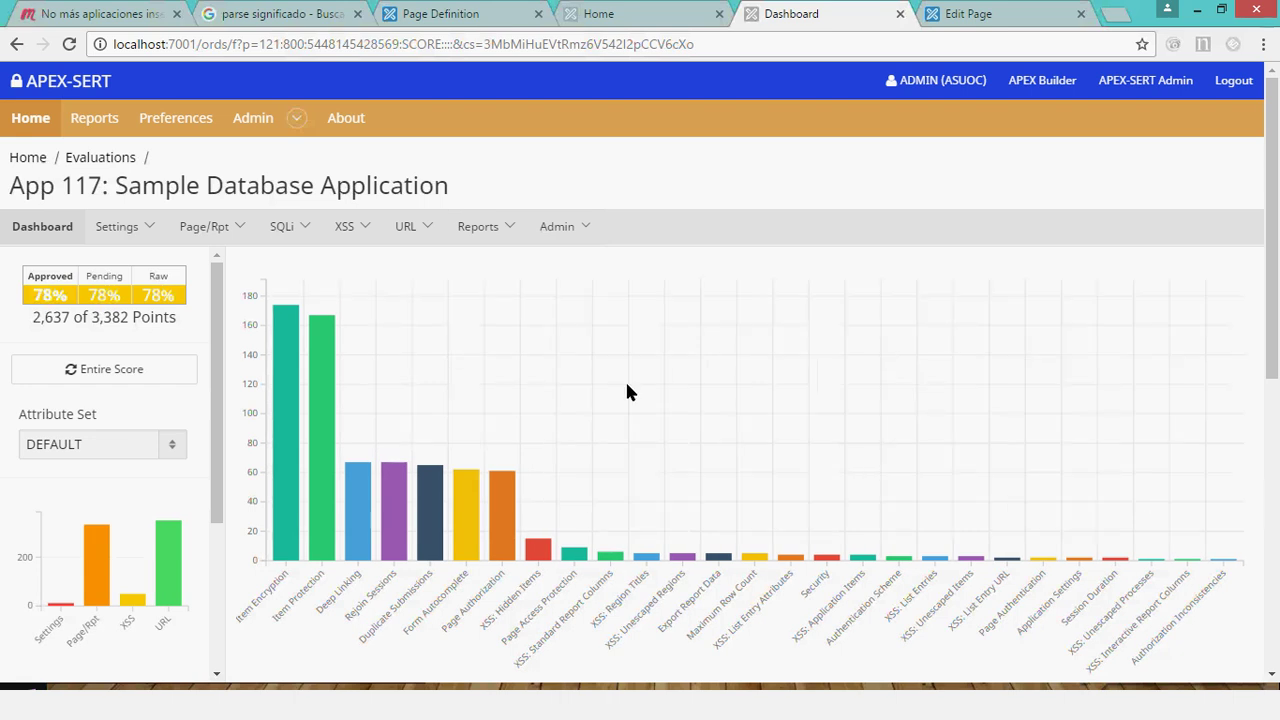
Review the App 117 dashboard and open its Page Authorization findings (6.2%, 4 of 65 points).
{"action": "scroll", "coordinate": [627, 391], "scroll_direction": "down", "scroll_amount": 1}
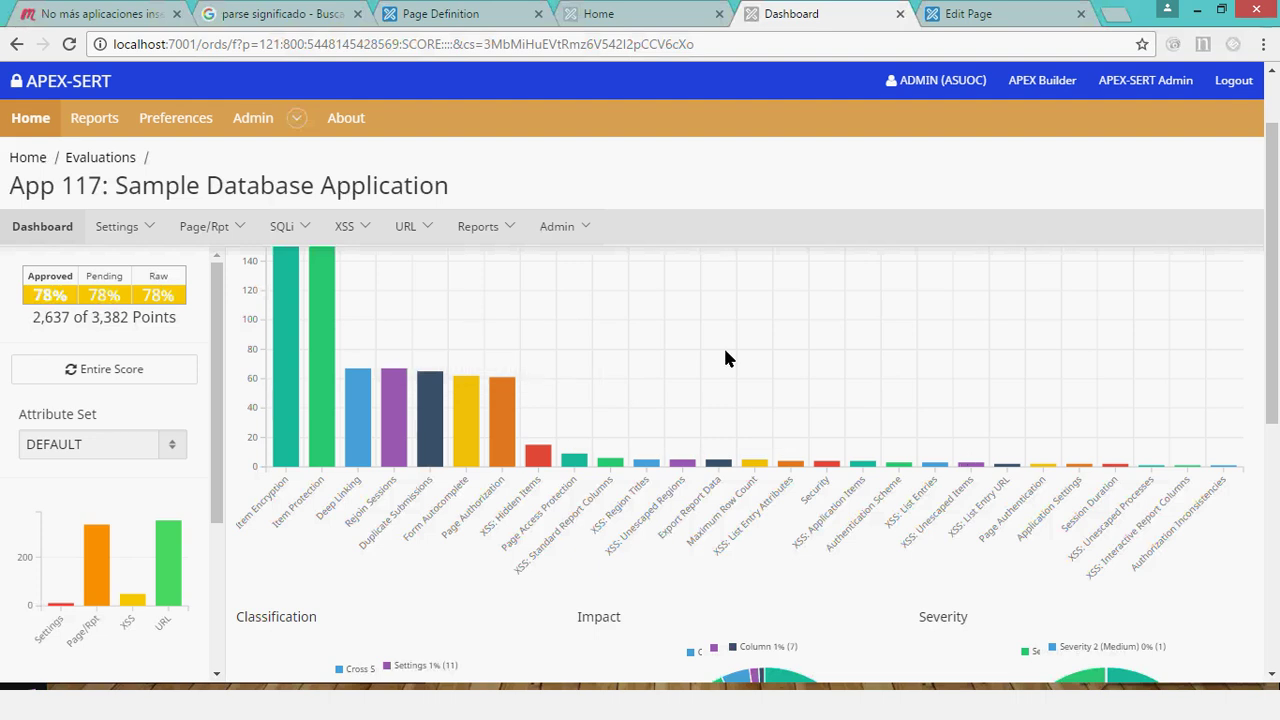
{"action": "scroll", "coordinate": [723, 350], "scroll_direction": "down", "scroll_amount": 3}
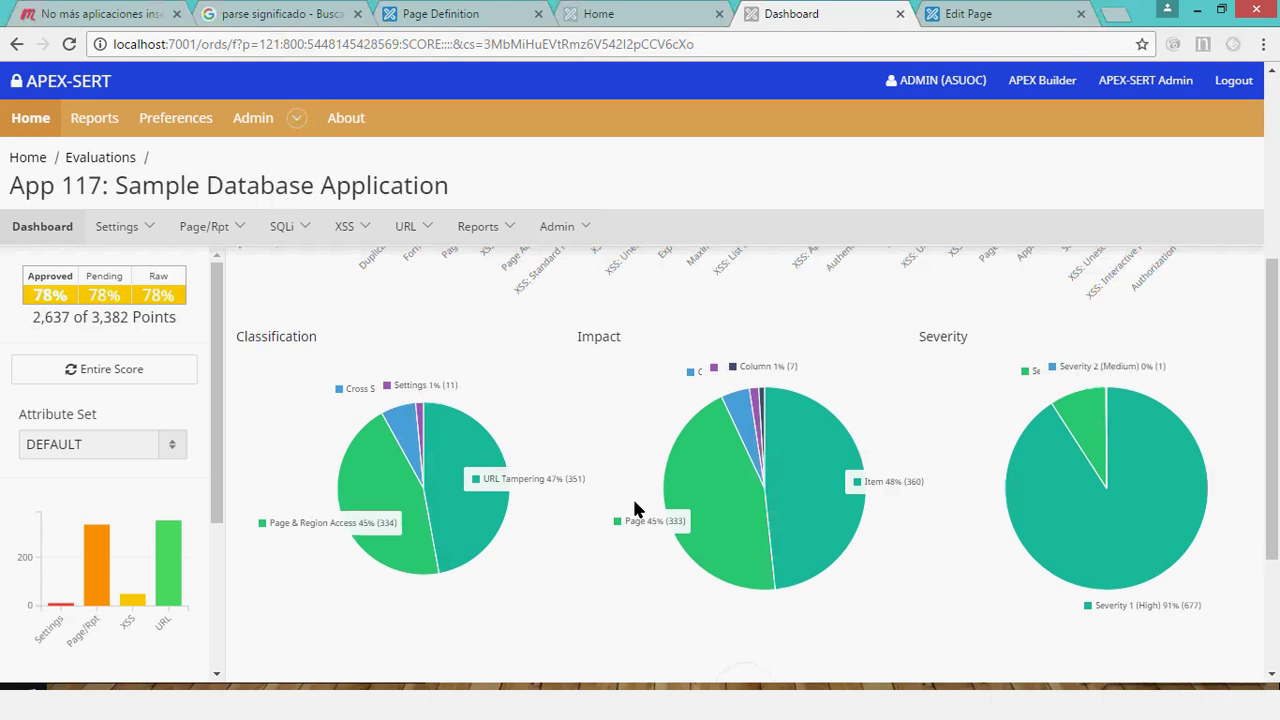
{"action": "scroll", "coordinate": [633, 510], "scroll_direction": "up", "scroll_amount": 4}
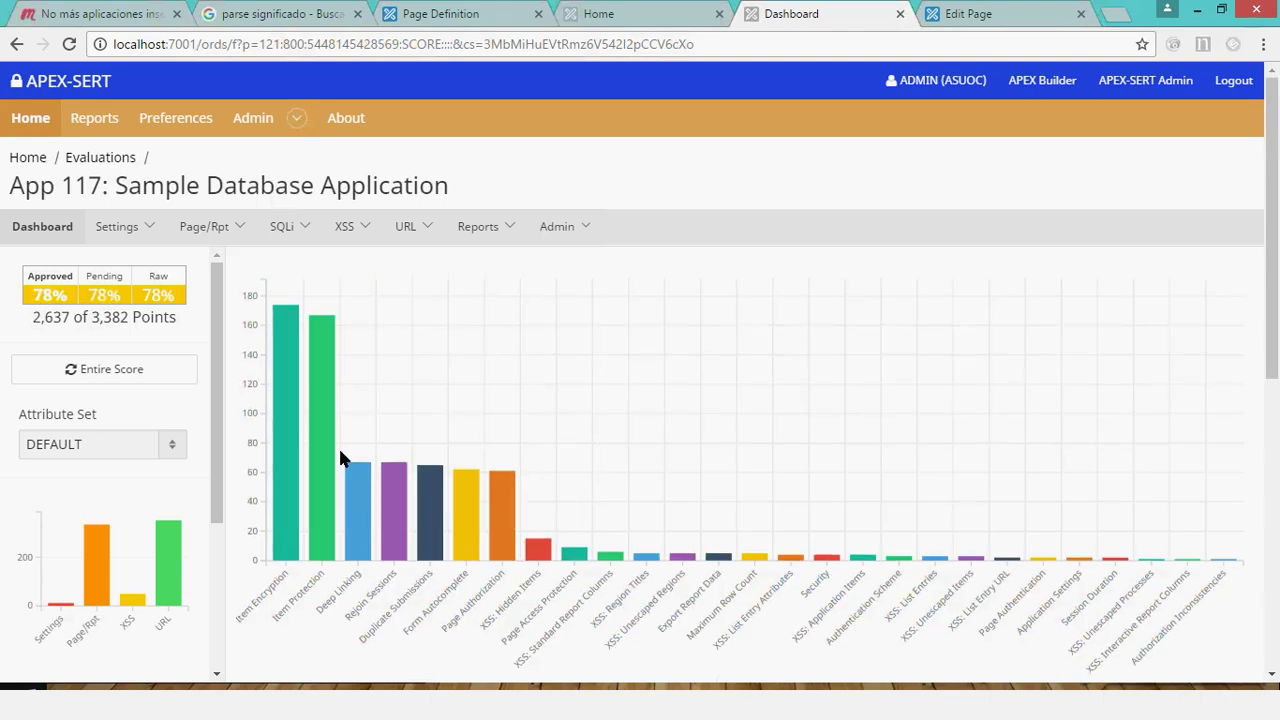
{"action": "mouse_move", "coordinate": [427, 512]}
{"action": "scroll", "coordinate": [427, 510], "scroll_direction": "down", "scroll_amount": 1}
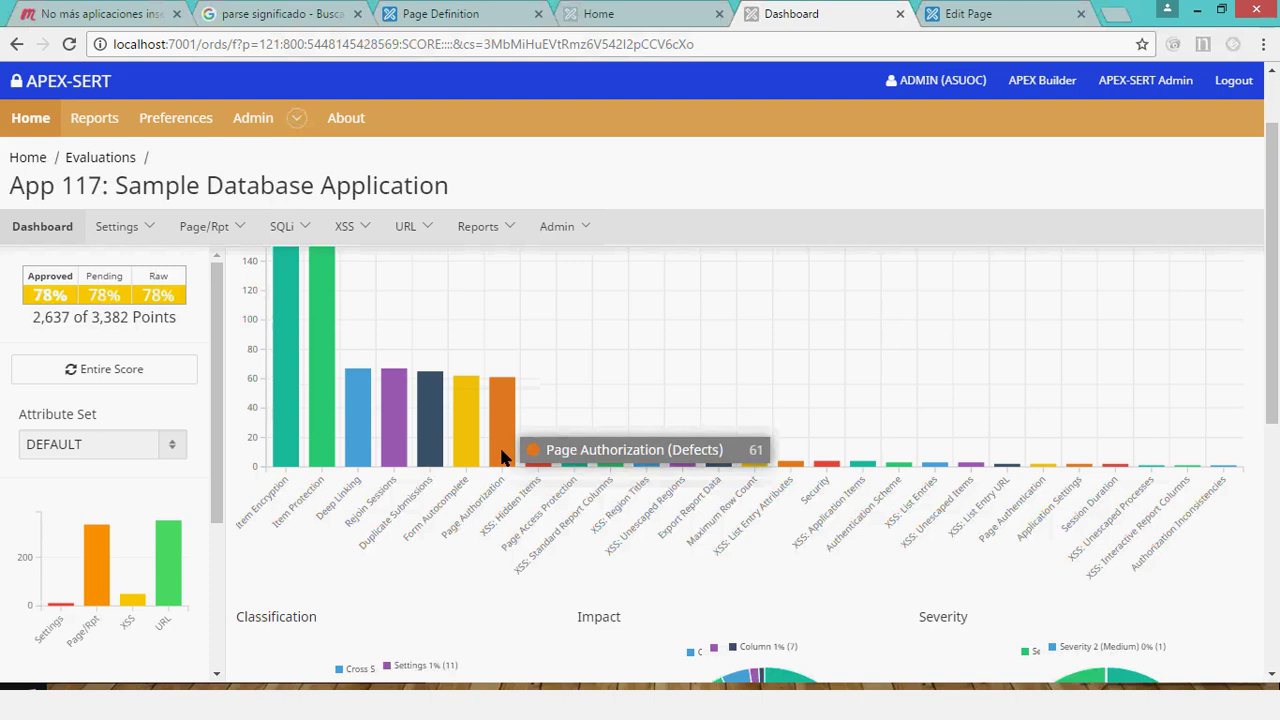
{"action": "left_click", "coordinate": [501, 452]}
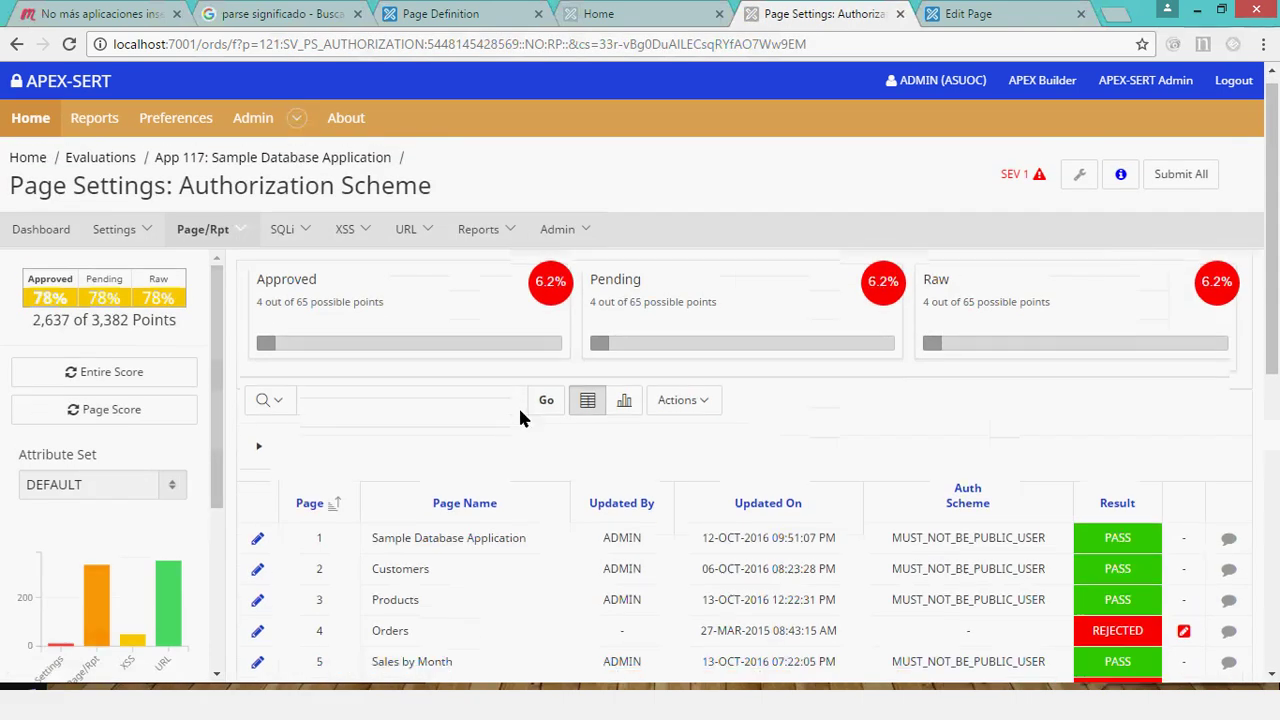
{"action": "scroll", "coordinate": [1120, 410], "scroll_direction": "down", "scroll_amount": 3}
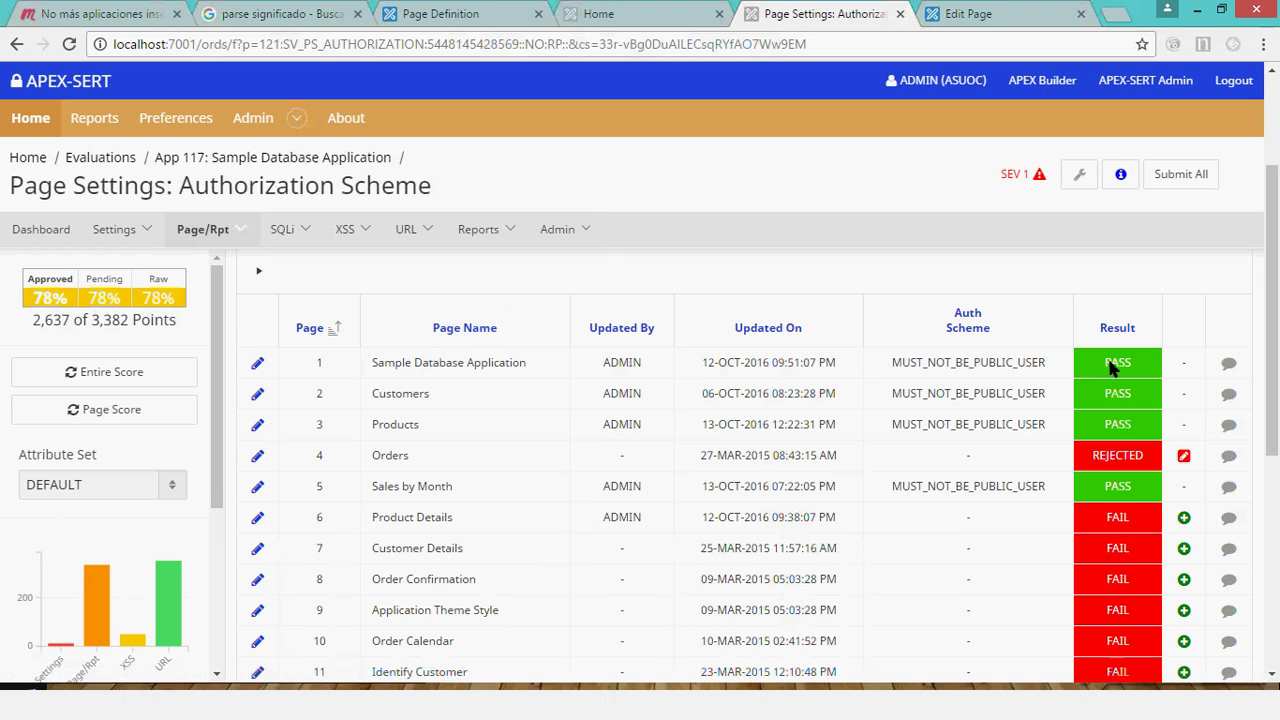
{"action": "left_click_drag", "start_coordinate": [1129, 516], "coordinate": [1068, 514]}
{"action": "scroll", "coordinate": [418, 360], "scroll_direction": "up", "scroll_amount": 2}
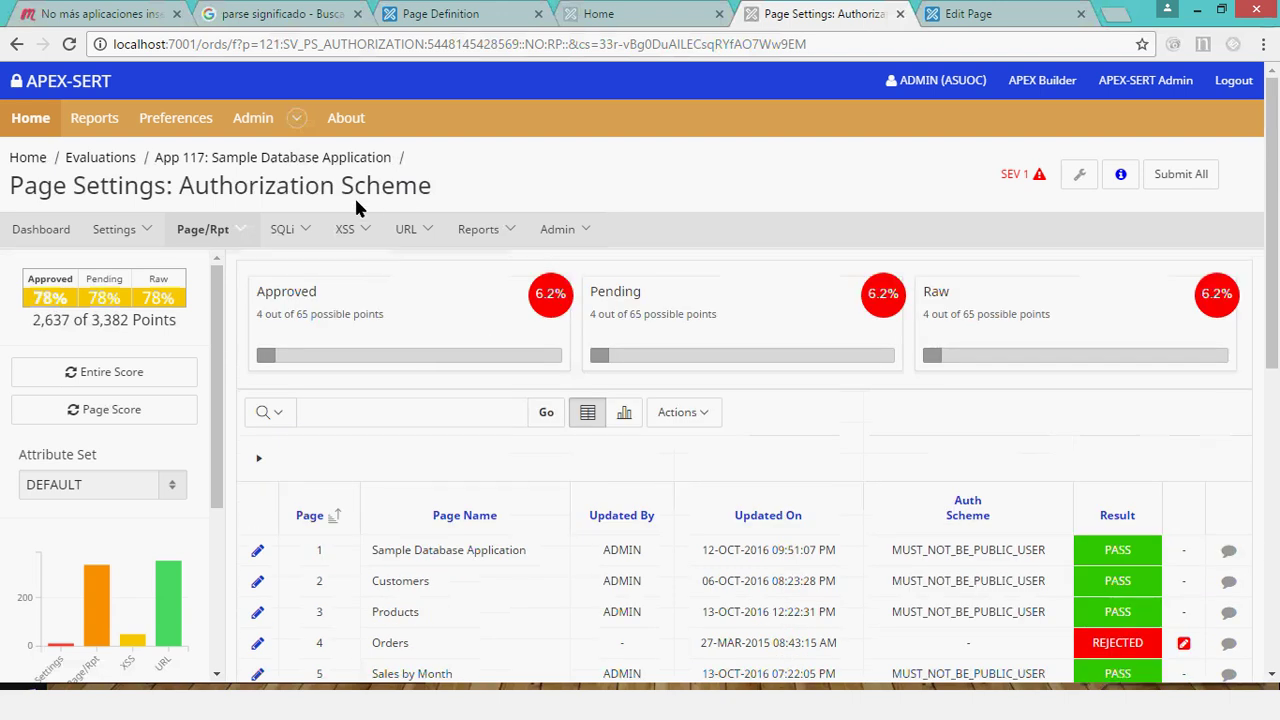
{"action": "scroll", "coordinate": [342, 370], "scroll_direction": "down", "scroll_amount": 3}
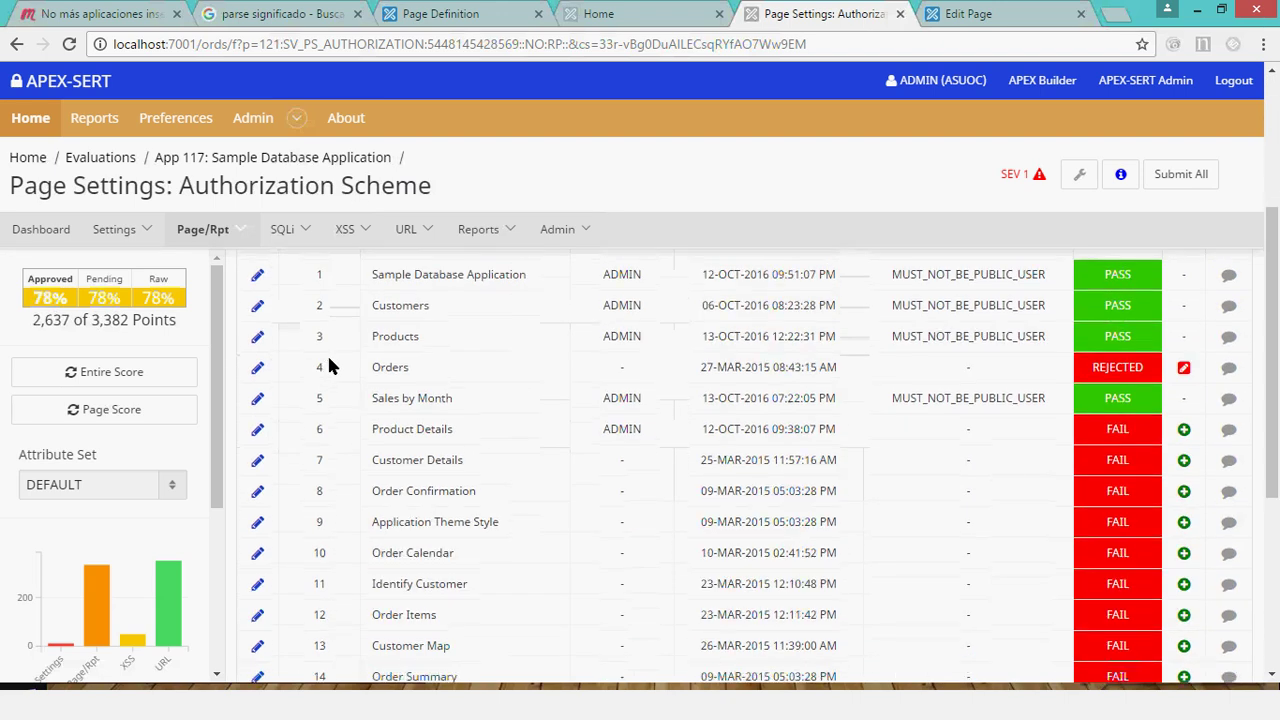
{"action": "scroll", "coordinate": [330, 367], "scroll_direction": "up", "scroll_amount": 2}
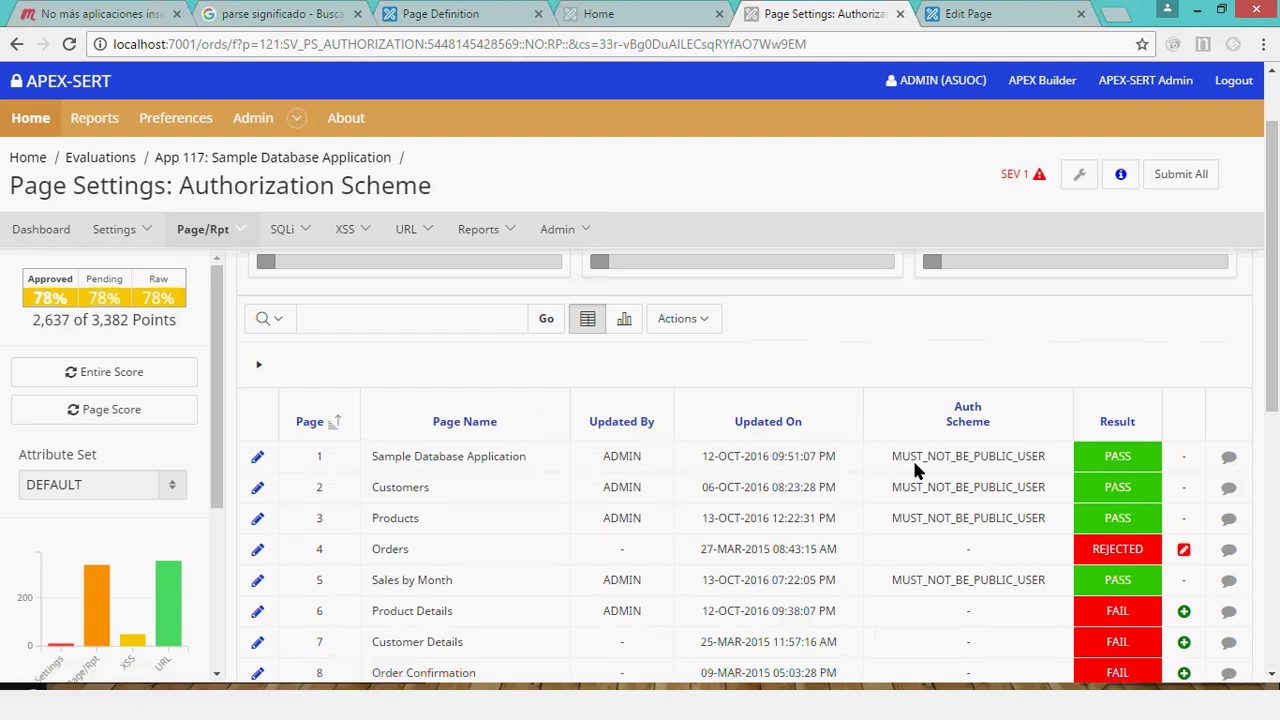
{"action": "scroll", "coordinate": [912, 457], "scroll_direction": "down", "scroll_amount": 2}
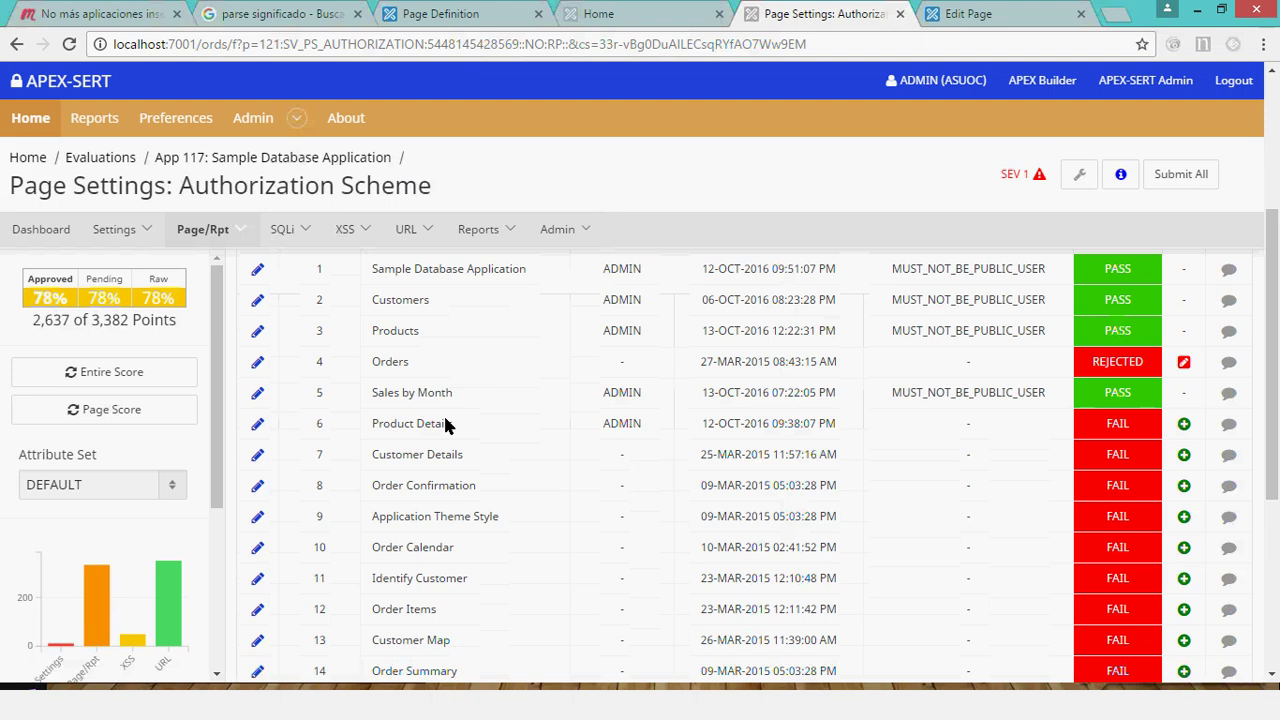
Sign back in to the asuoc workspace through page 7's edit link.
{"action": "left_click", "coordinate": [258, 458]}
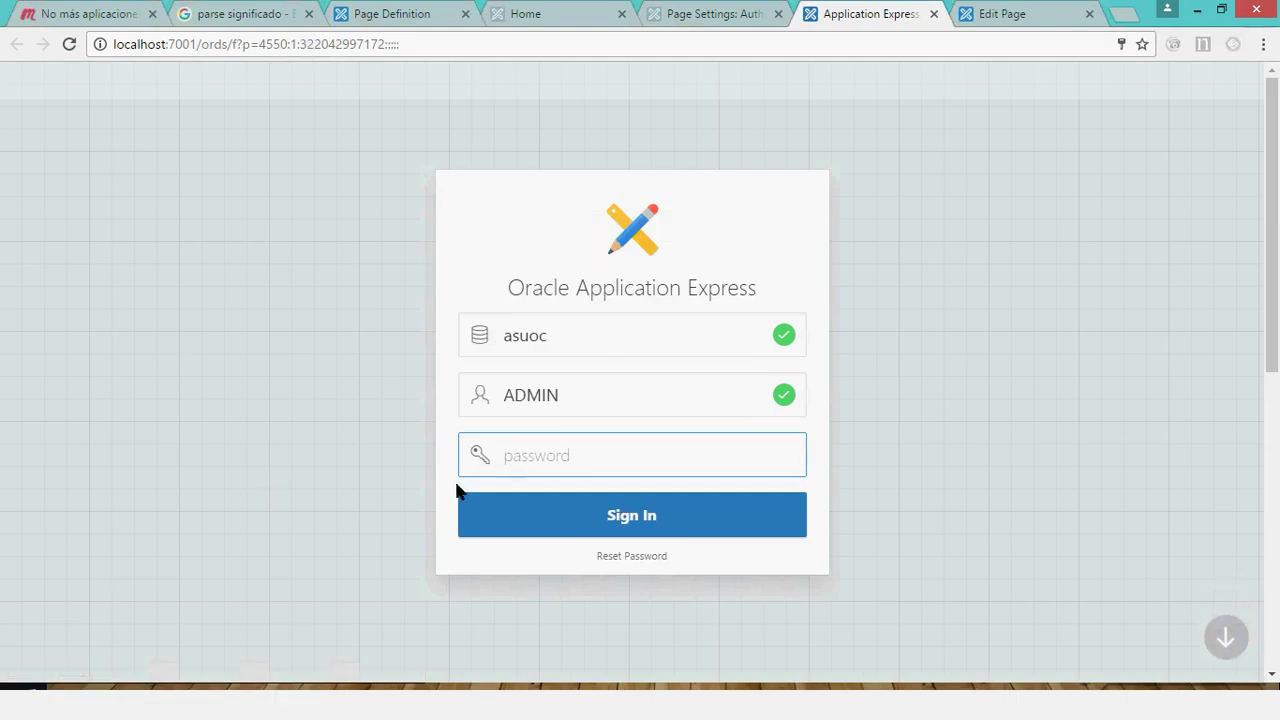
{"action": "type", "text": "*****"}
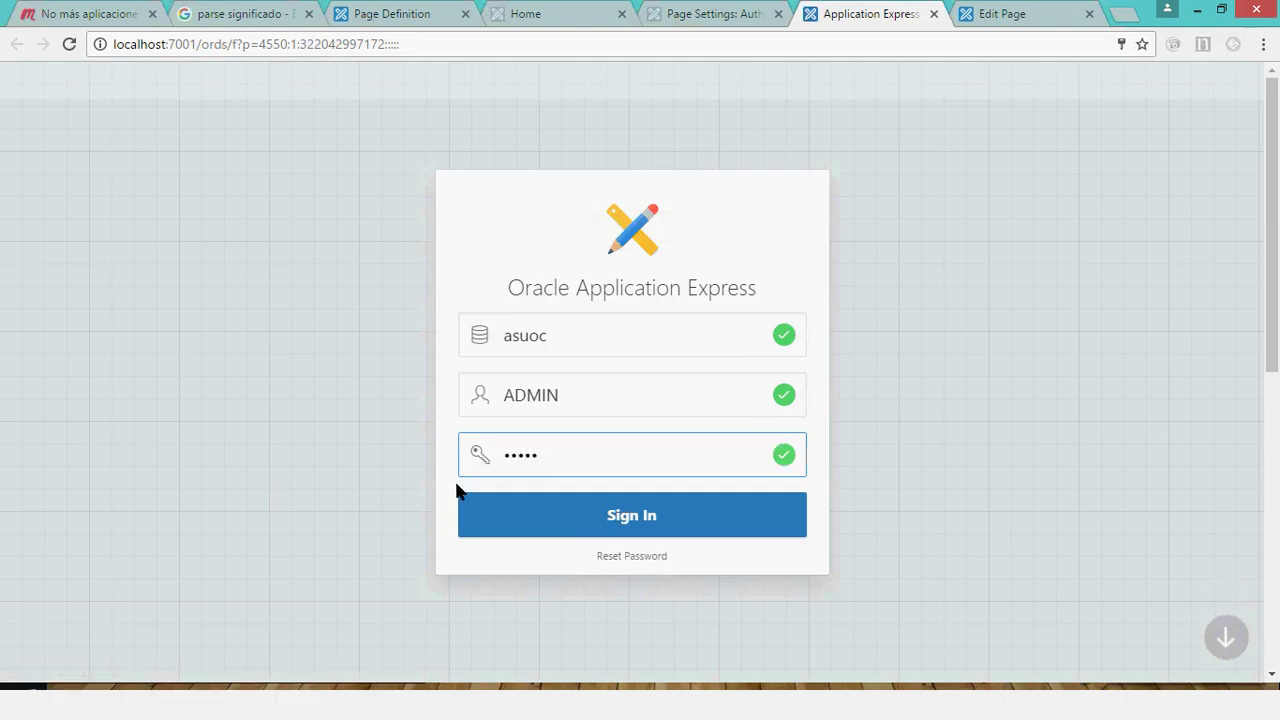
{"action": "type", "text": "****"}
{"action": "key", "text": "Return"}
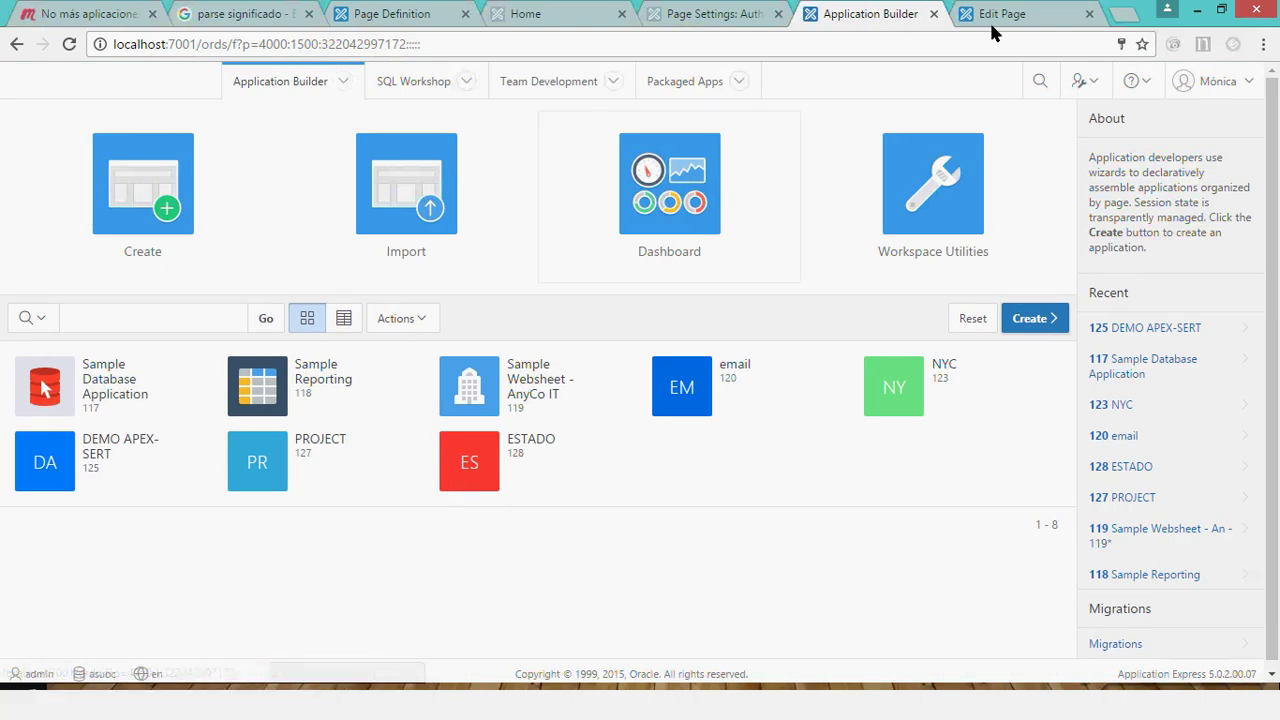
{"action": "left_click", "coordinate": [262, 84]}
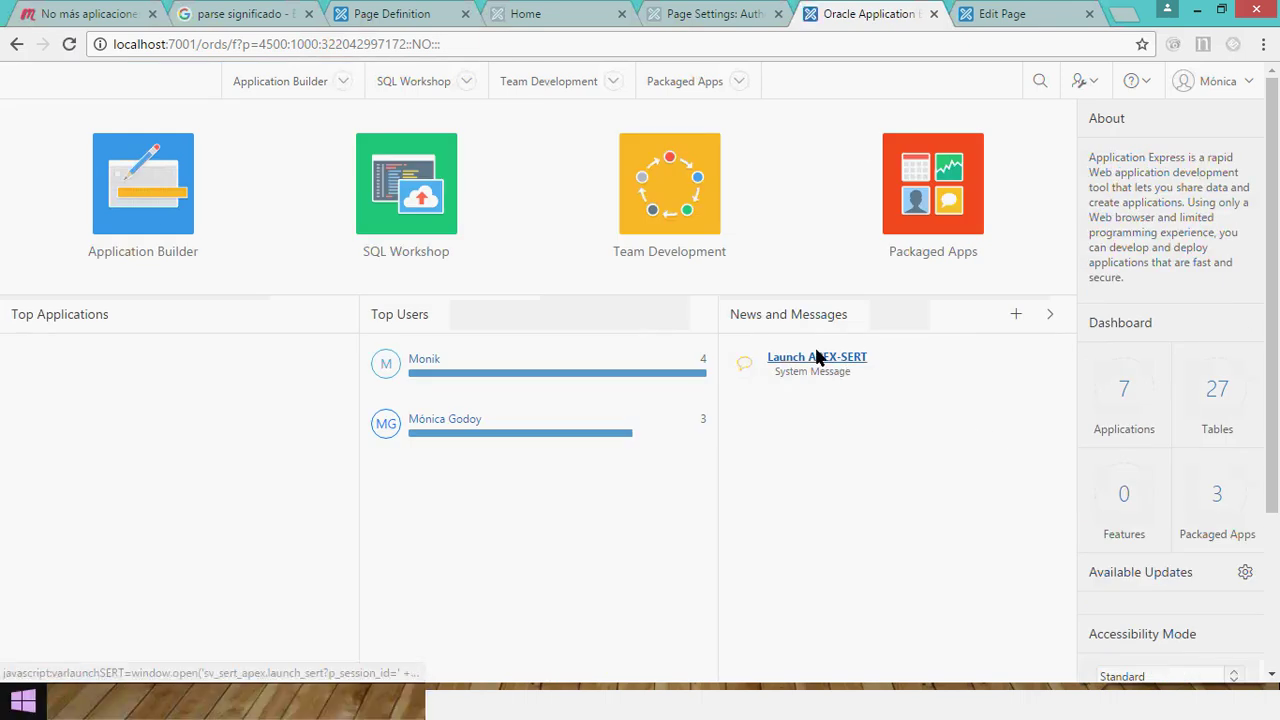
{"action": "left_click", "coordinate": [705, 14]}
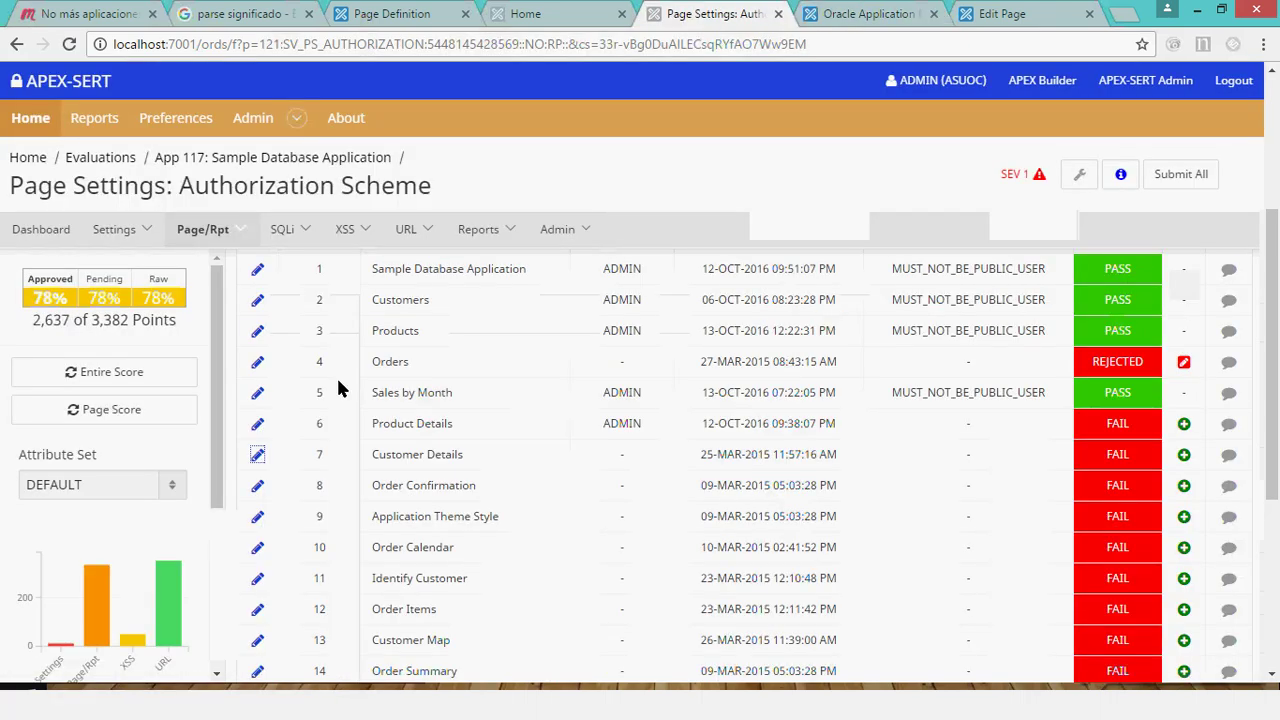
{"action": "left_click", "coordinate": [257, 456]}
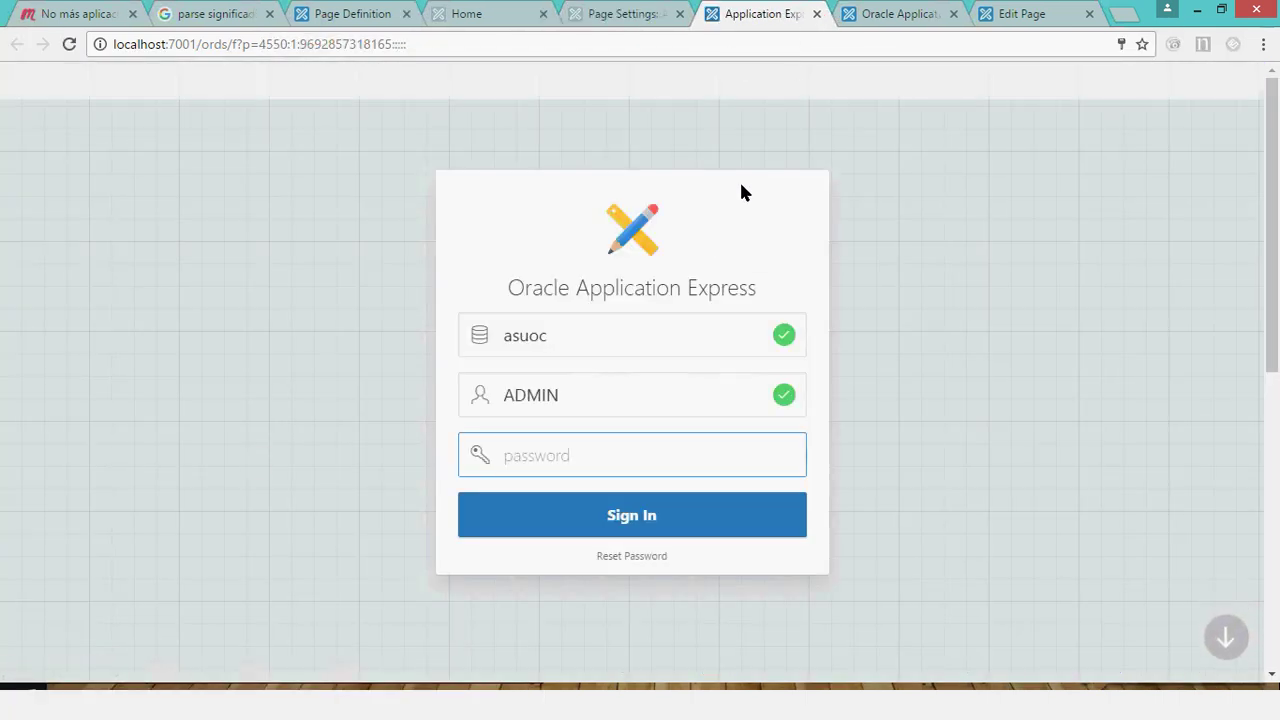
{"action": "type", "text": "********"}
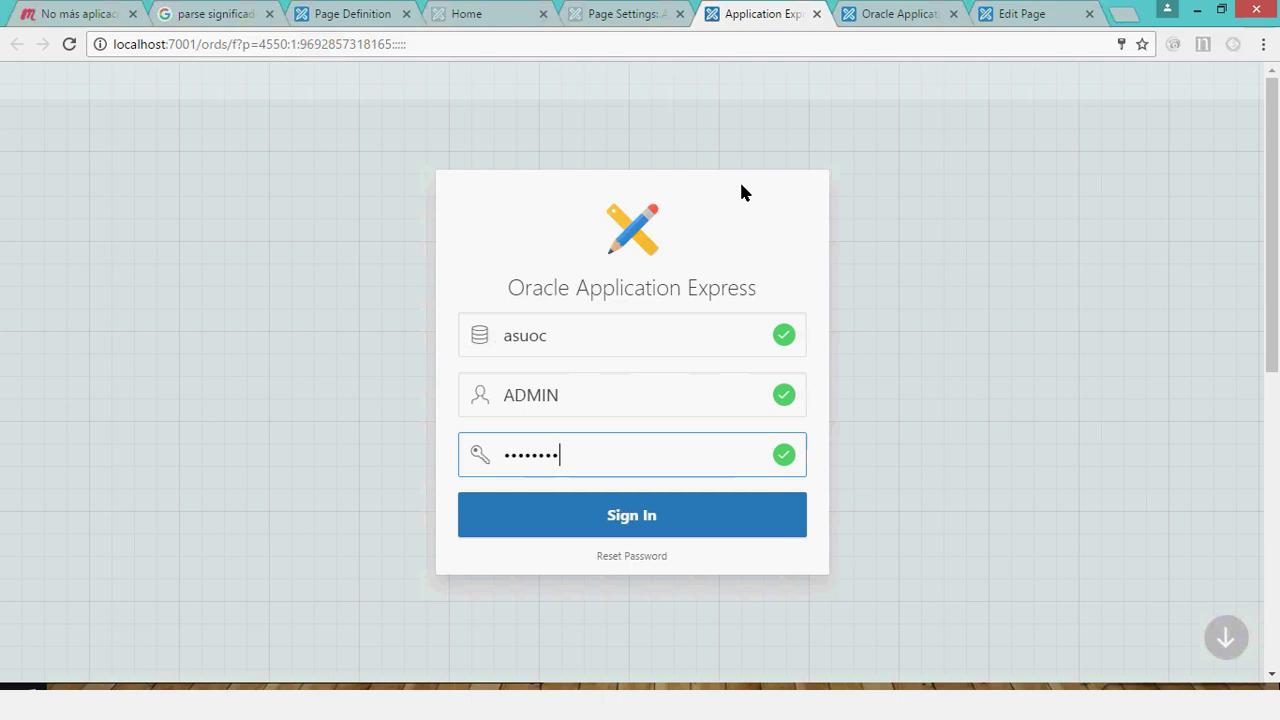
{"action": "type", "text": "*"}
{"action": "key", "text": "Return"}
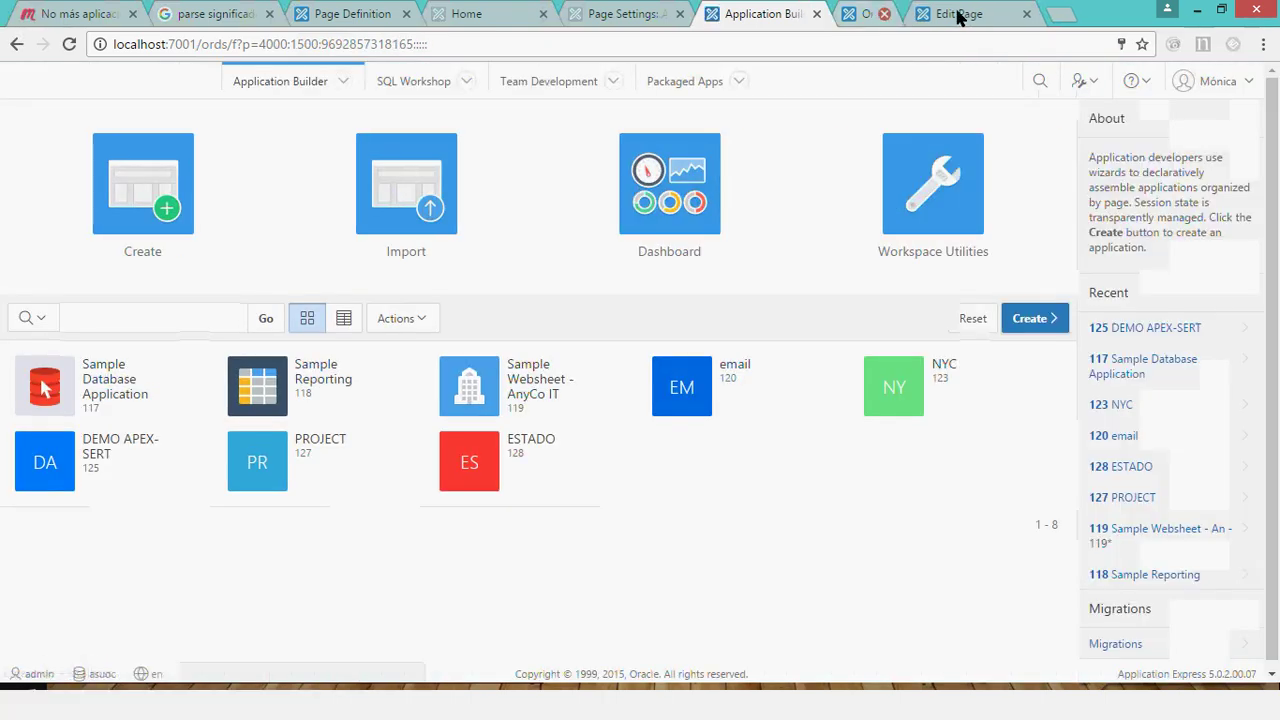
Close the leftover tabs and relaunch APEX-SERT from the workspace home.
{"action": "left_click", "coordinate": [950, 14]}
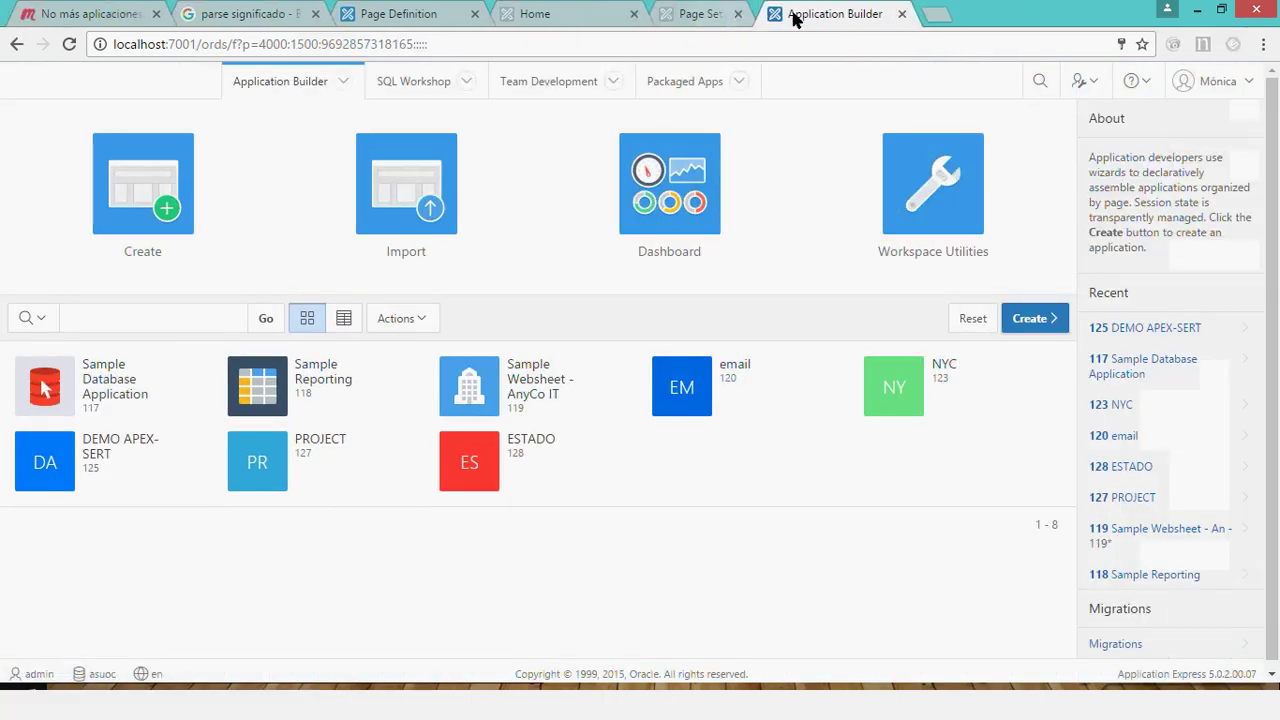
{"action": "left_click", "coordinate": [208, 80]}
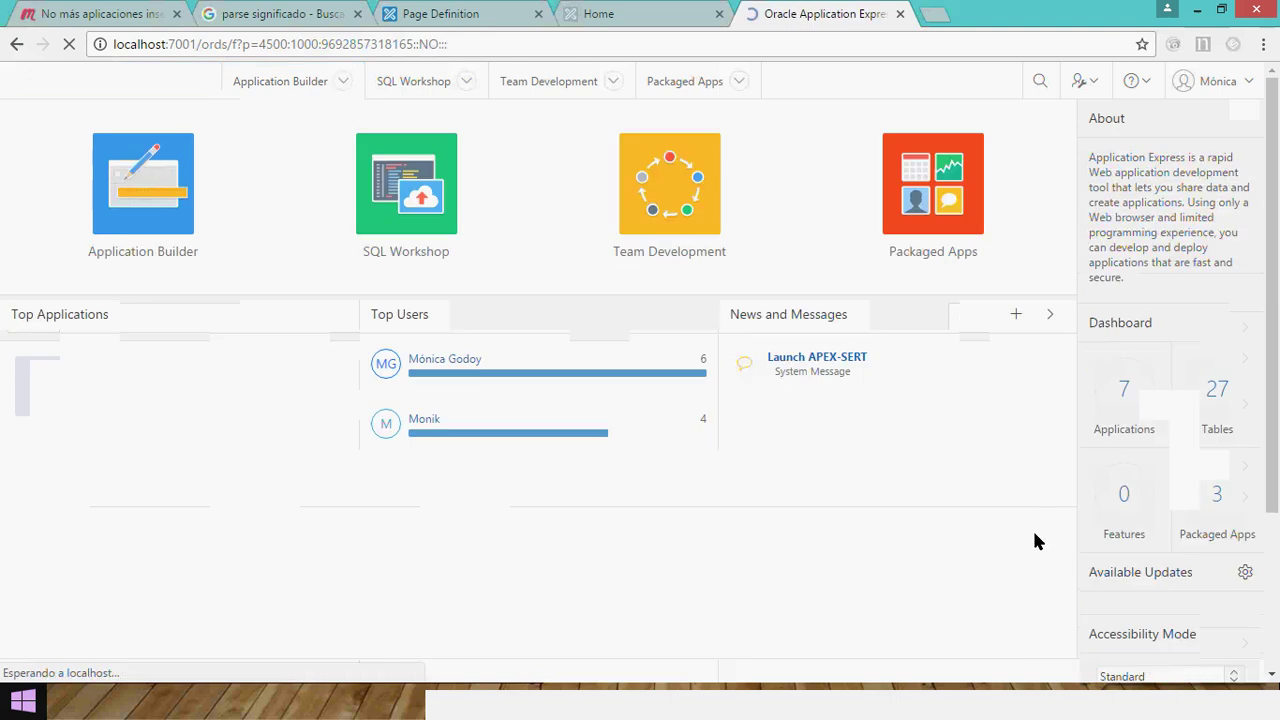
{"action": "left_click", "coordinate": [808, 358]}
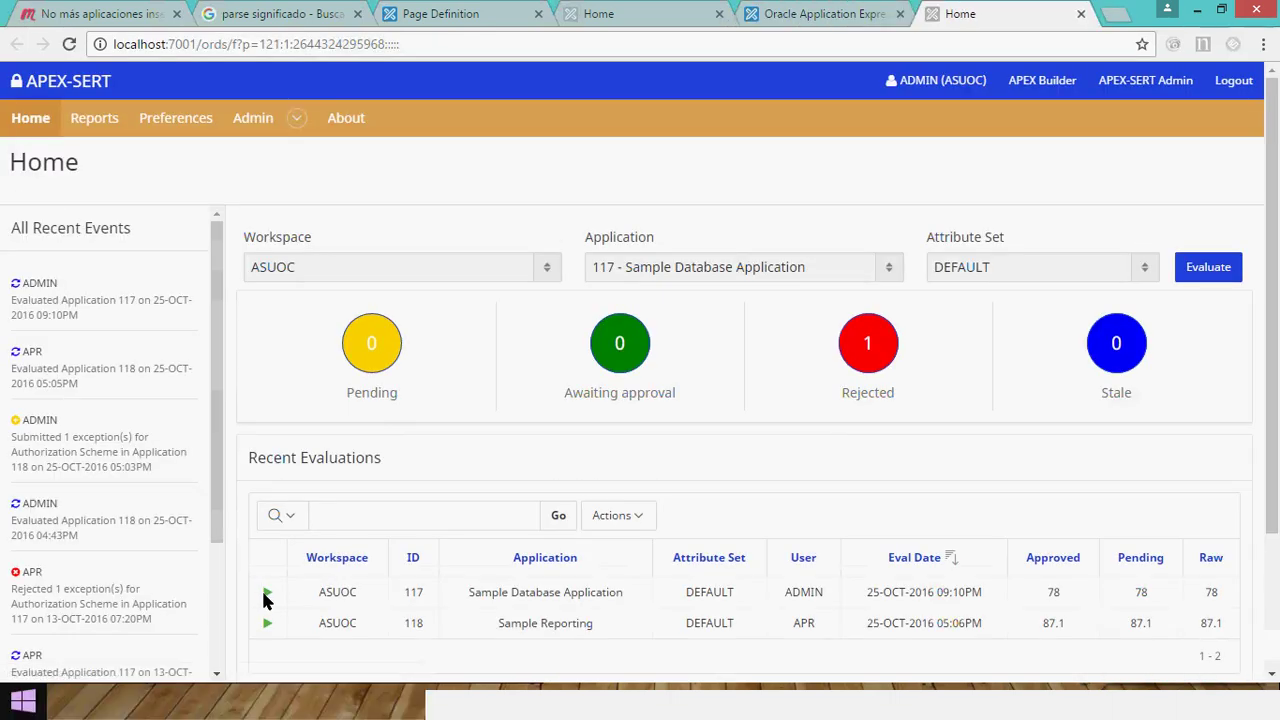
Open the latest App 117 evaluation and its Page Authorization report, still 6.2% (4 of 65).
{"action": "left_click", "coordinate": [267, 594]}
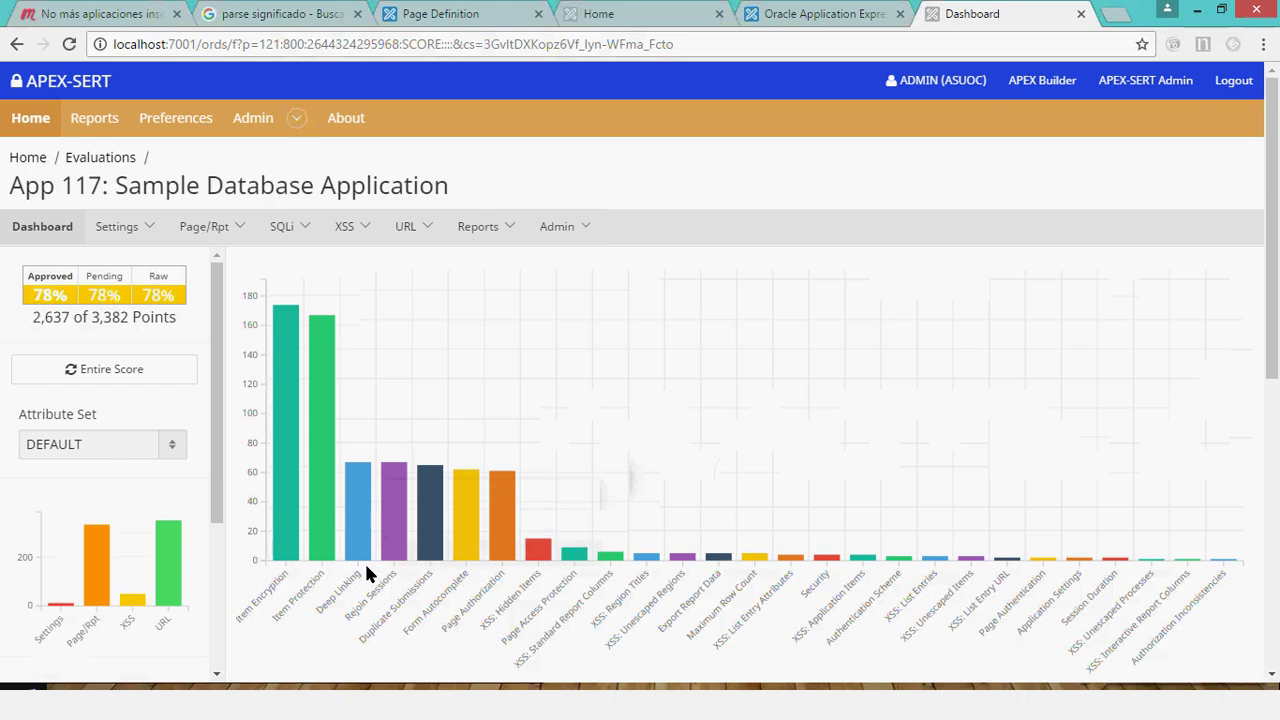
{"action": "left_click", "coordinate": [505, 548]}
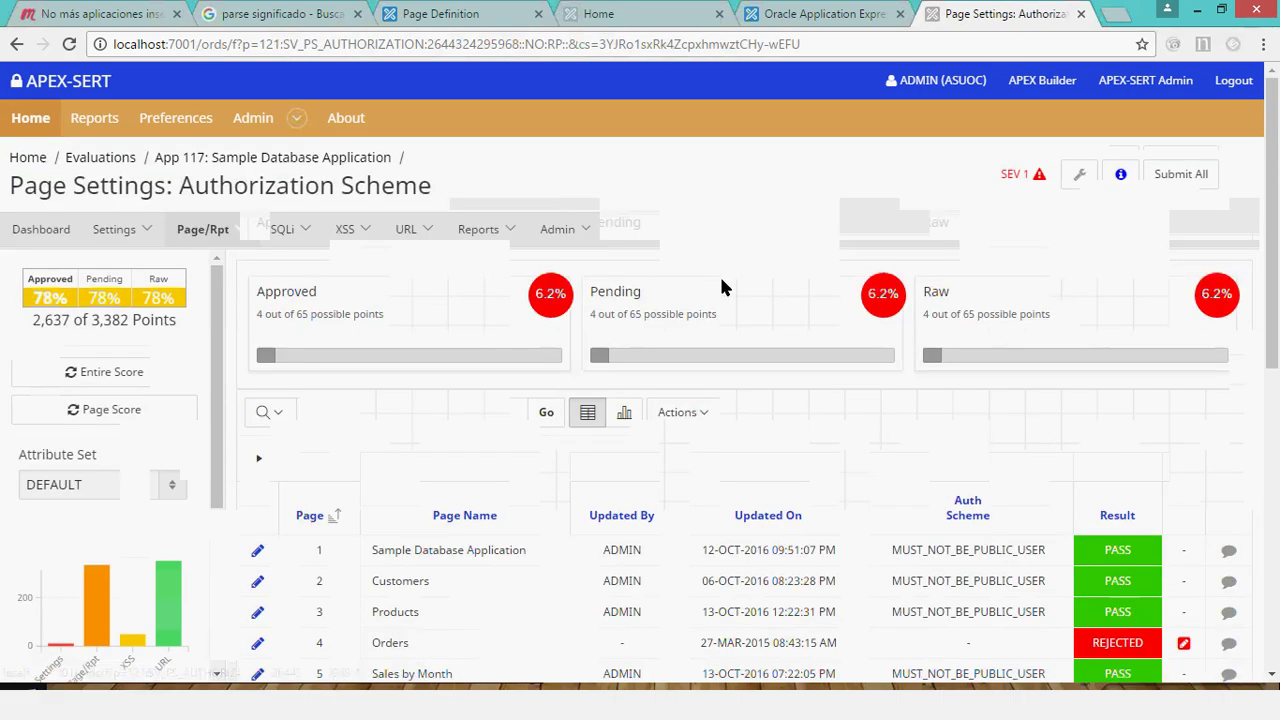
View page 7 Customer Details in the page editor, then return to the Authorization Scheme report.
{"action": "scroll", "coordinate": [719, 274], "scroll_direction": "down", "scroll_amount": 2}
{"action": "scroll", "coordinate": [678, 436], "scroll_direction": "down", "scroll_amount": 2}
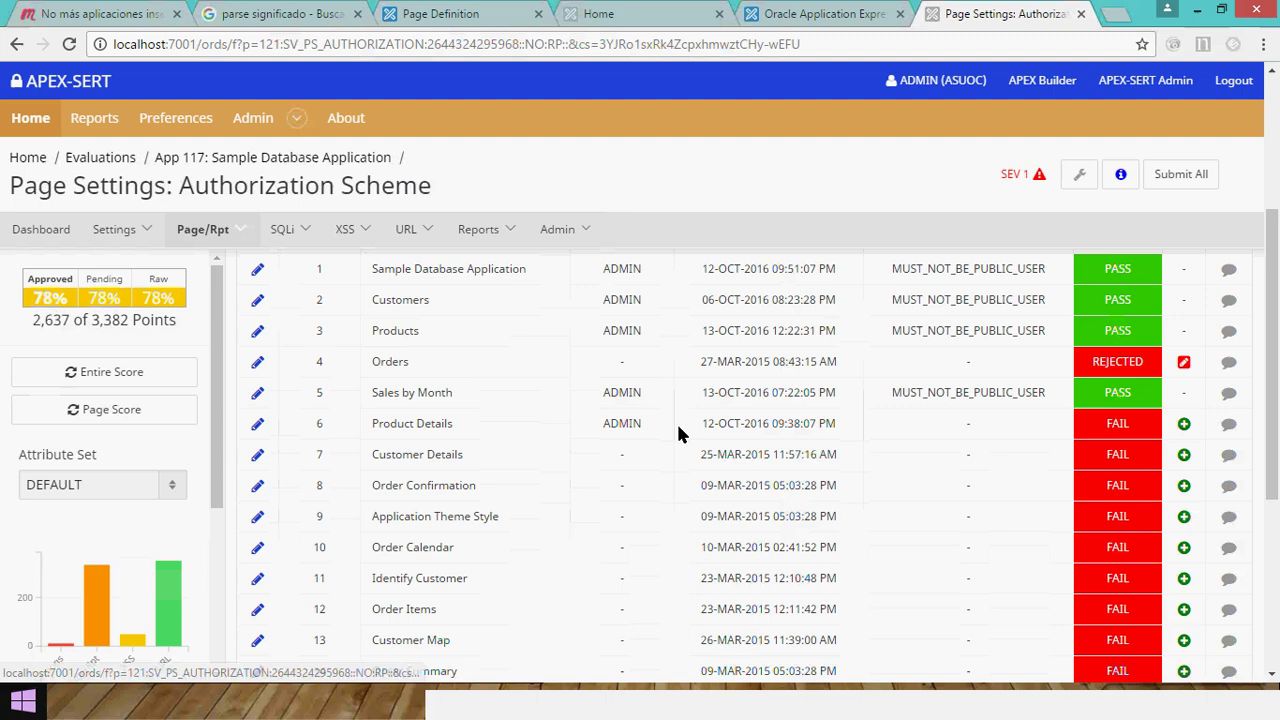
{"action": "left_click", "coordinate": [257, 459]}
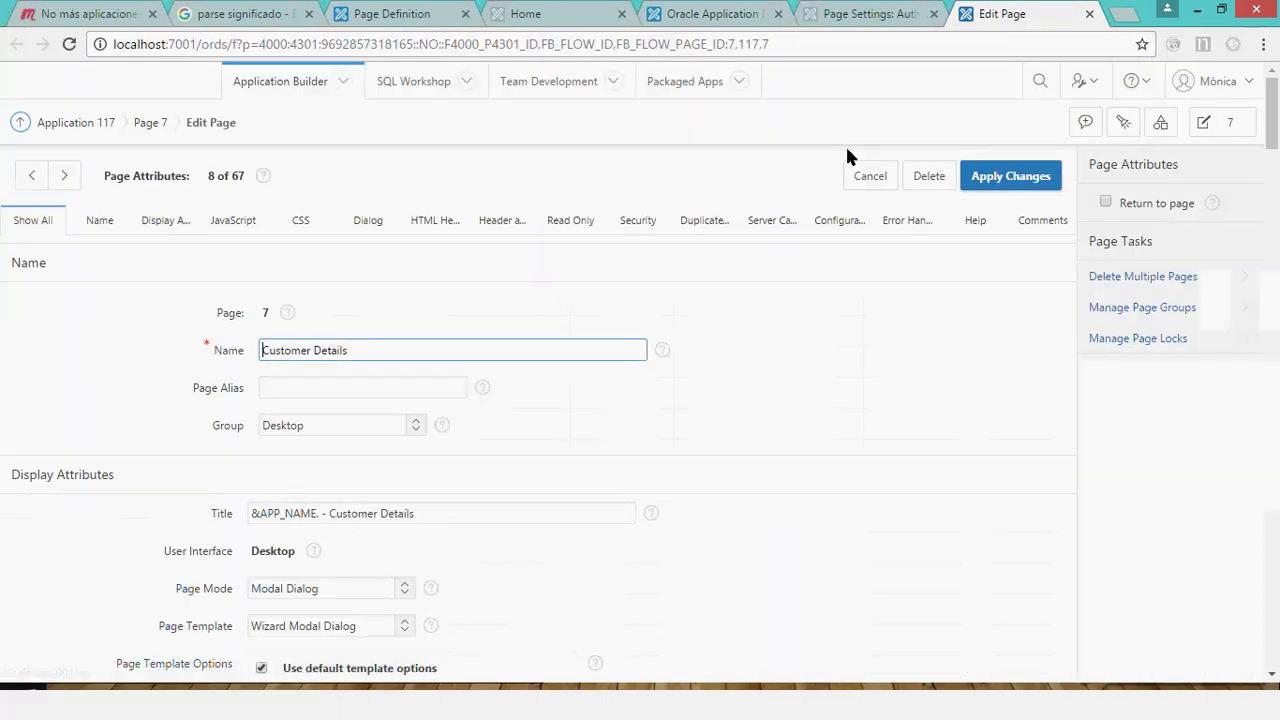
{"action": "left_click", "coordinate": [858, 14]}
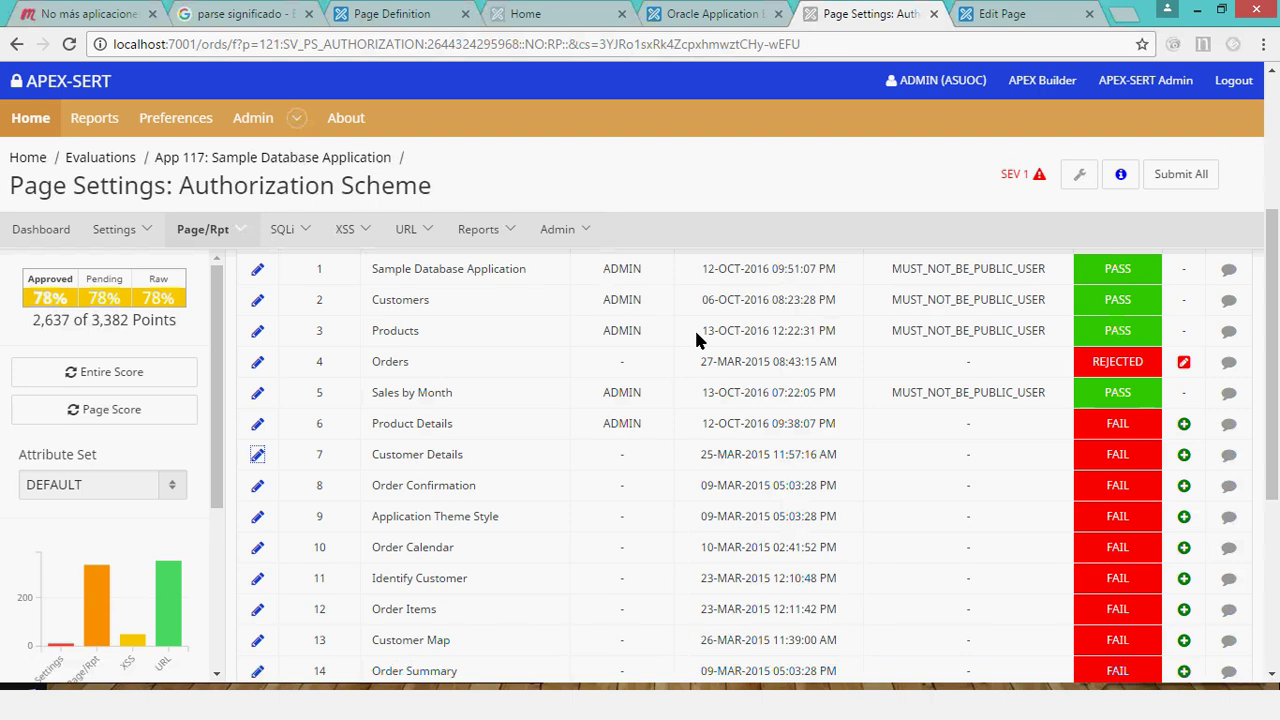
{"action": "left_click", "coordinate": [1025, 13]}
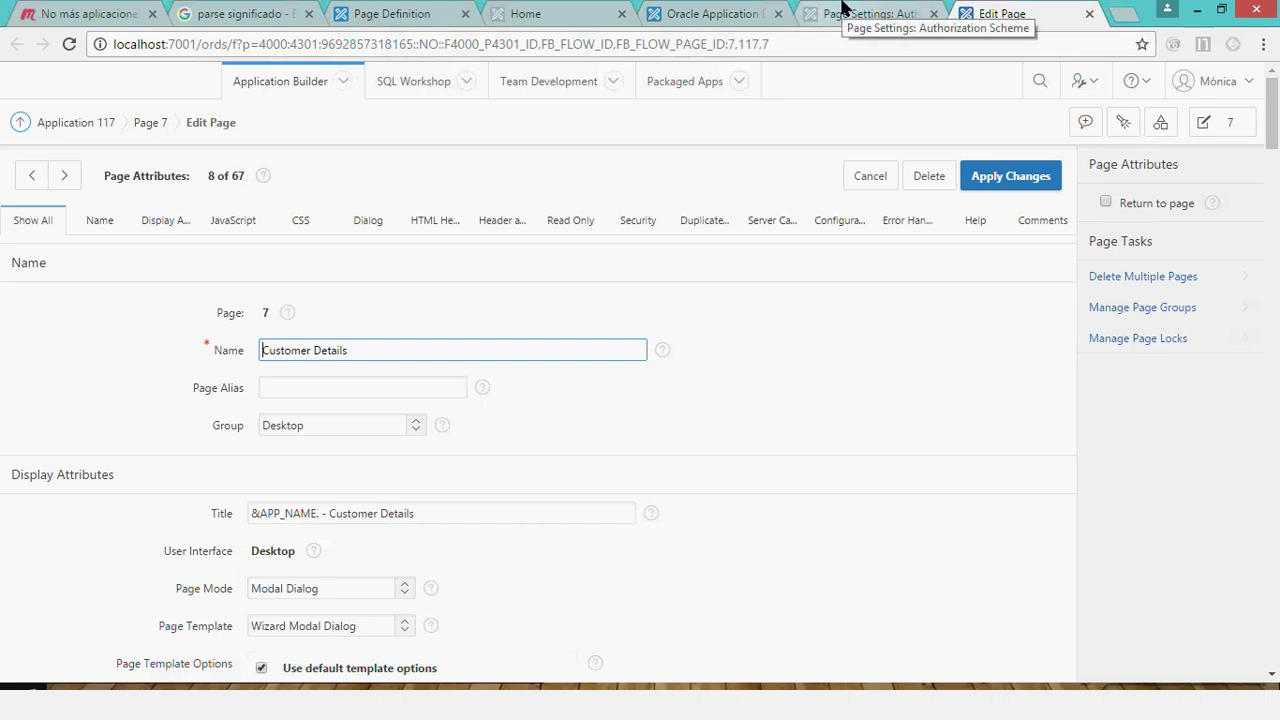
{"action": "left_click", "coordinate": [840, 8]}
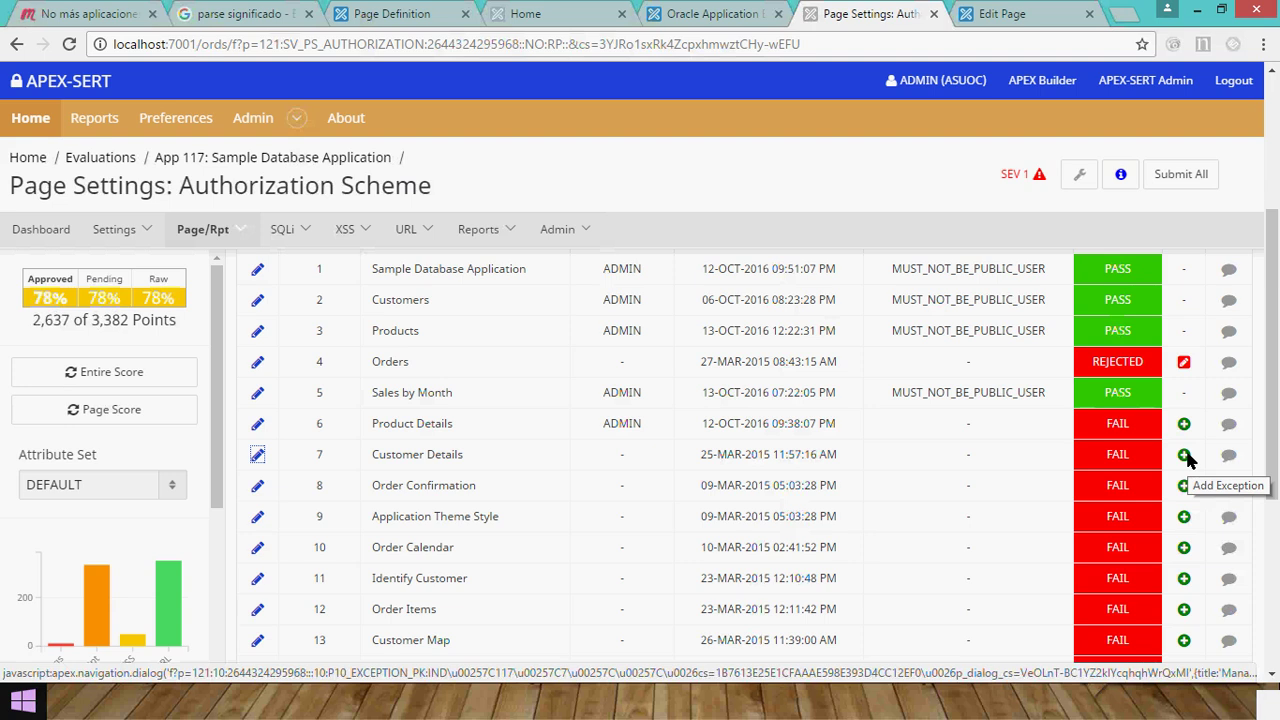
Create an exception justified 'ejemplo' for page 7 Customer Details, leaving it PENDING.
{"action": "left_click", "coordinate": [1184, 455]}
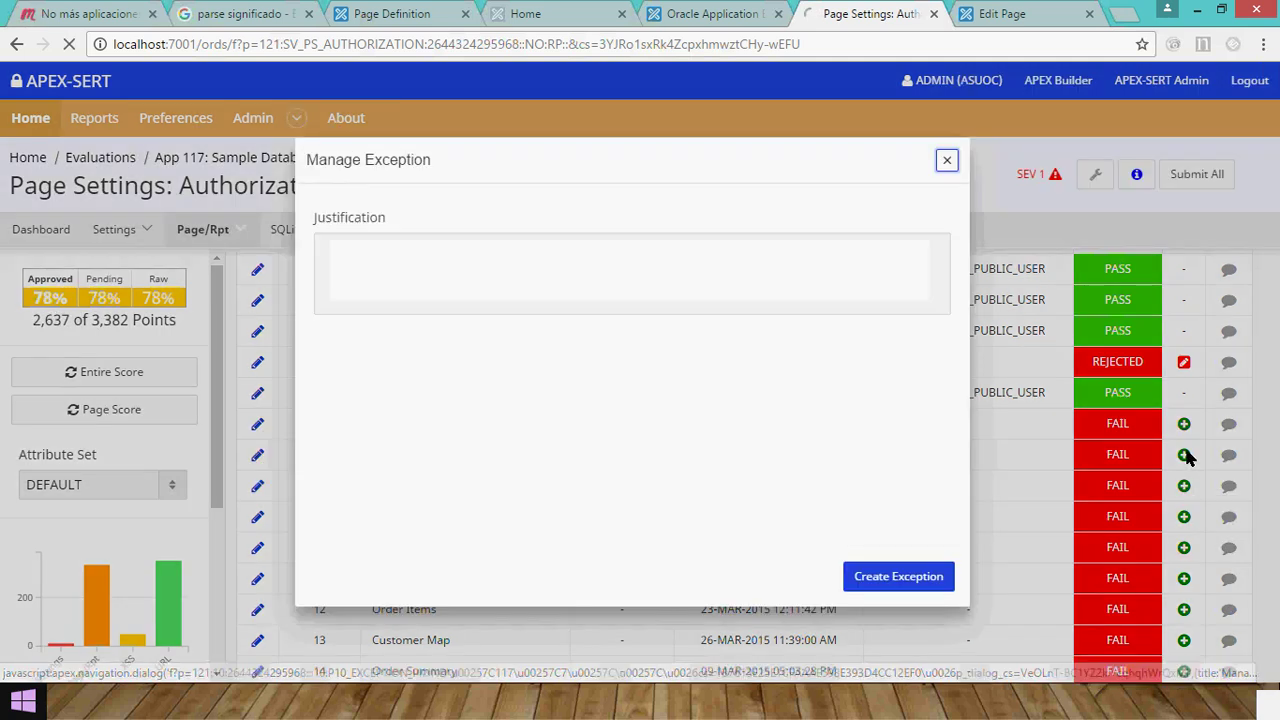
{"action": "left_click", "coordinate": [645, 275]}
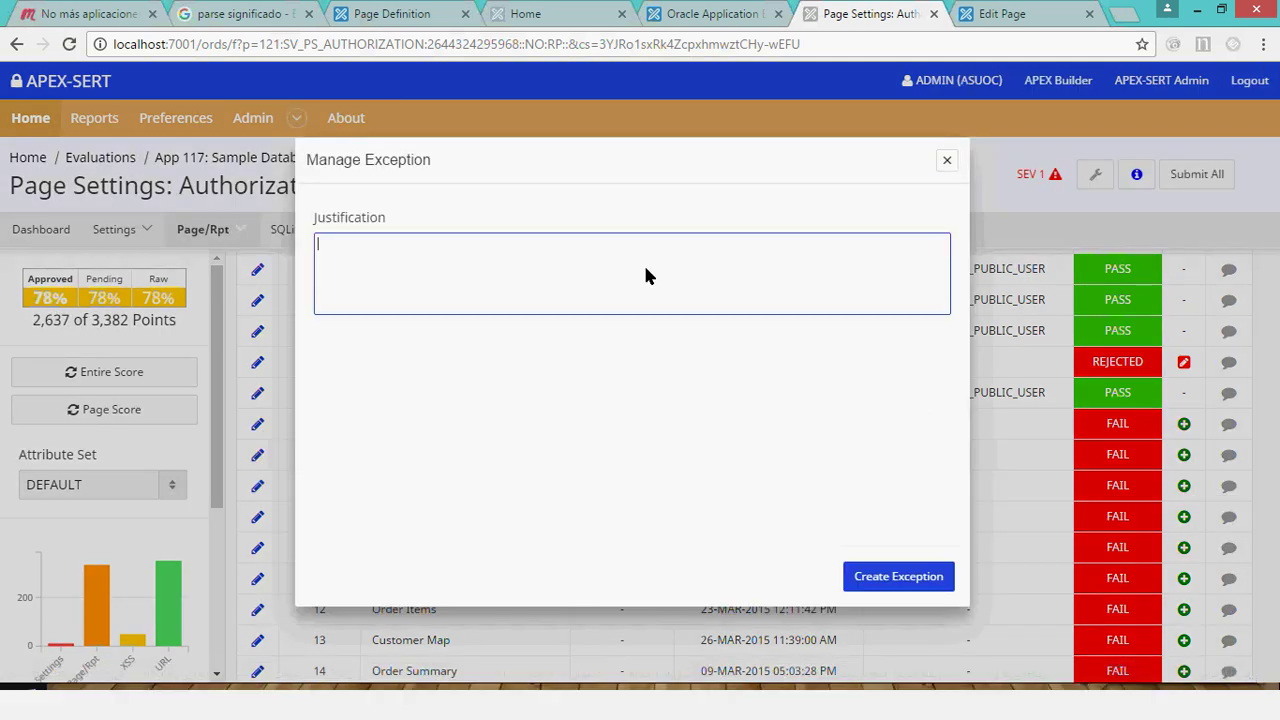
{"action": "type", "text": "ejemplo"}
{"action": "left_click", "coordinate": [913, 580]}
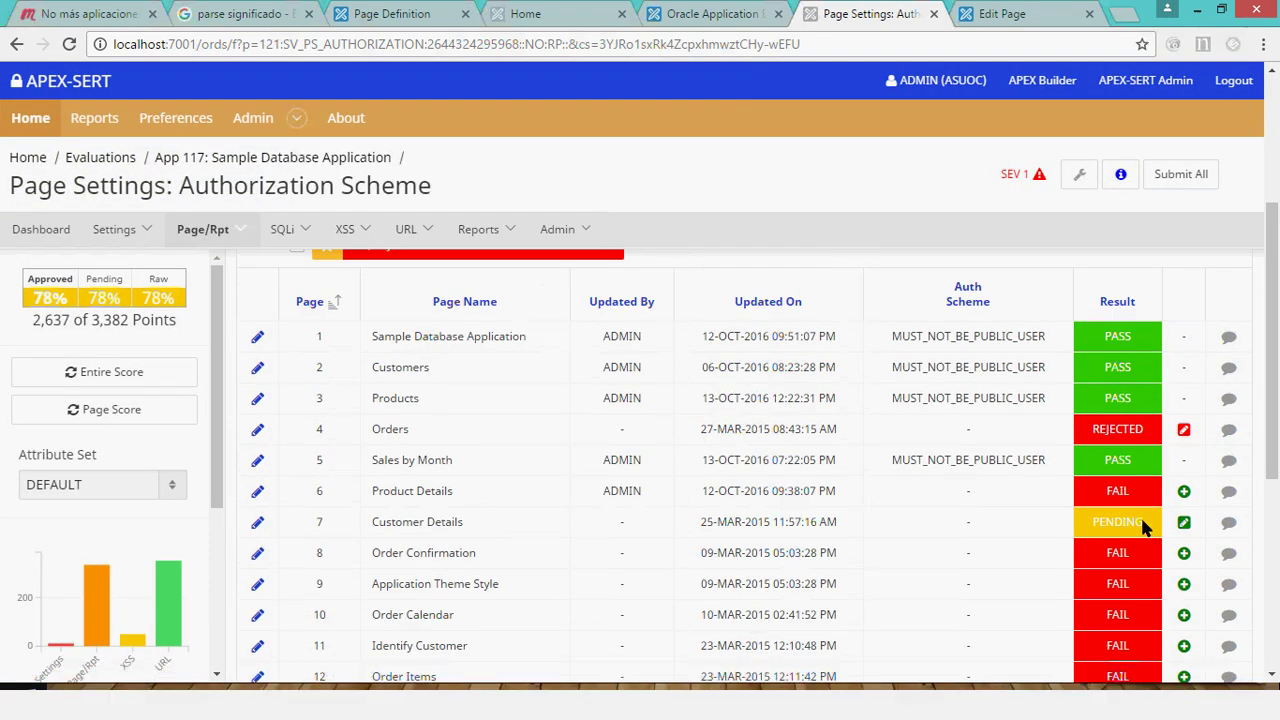
{"action": "left_click_drag", "start_coordinate": [1145, 527], "coordinate": [1097, 524]}
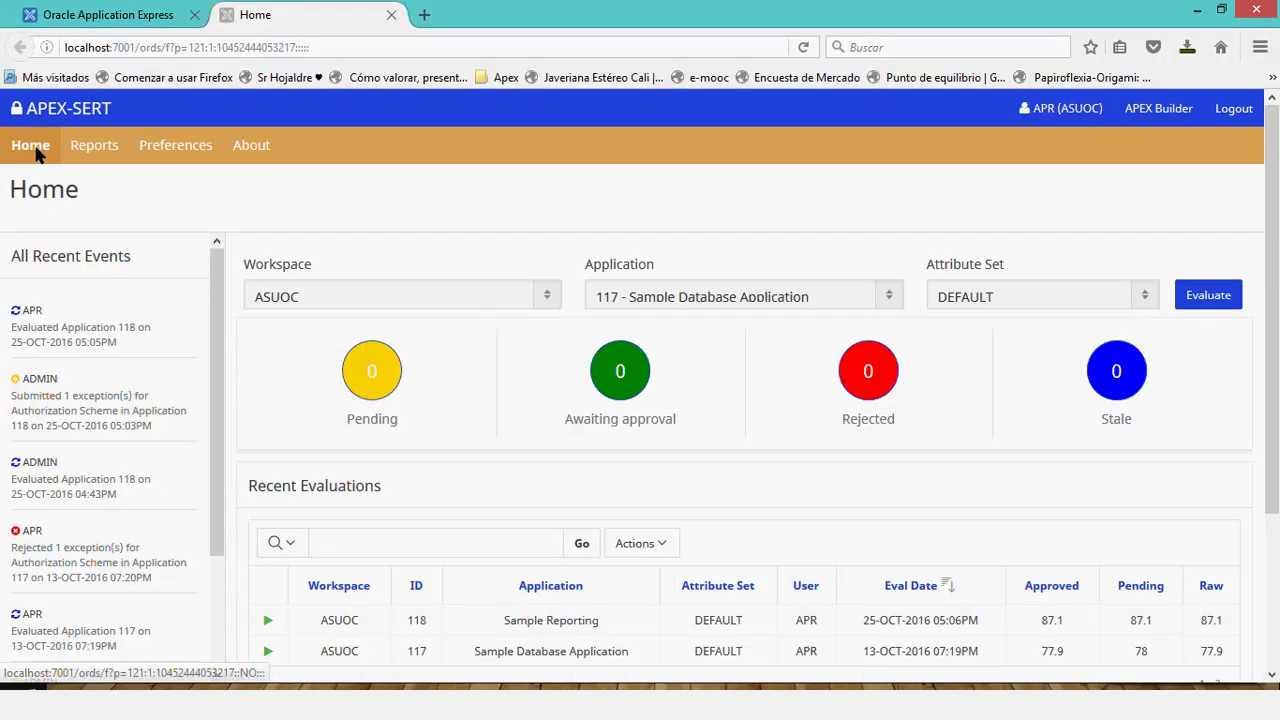
Refresh Home and open App 117 from the list of exceptions awaiting approval.
{"action": "left_click", "coordinate": [37, 152]}
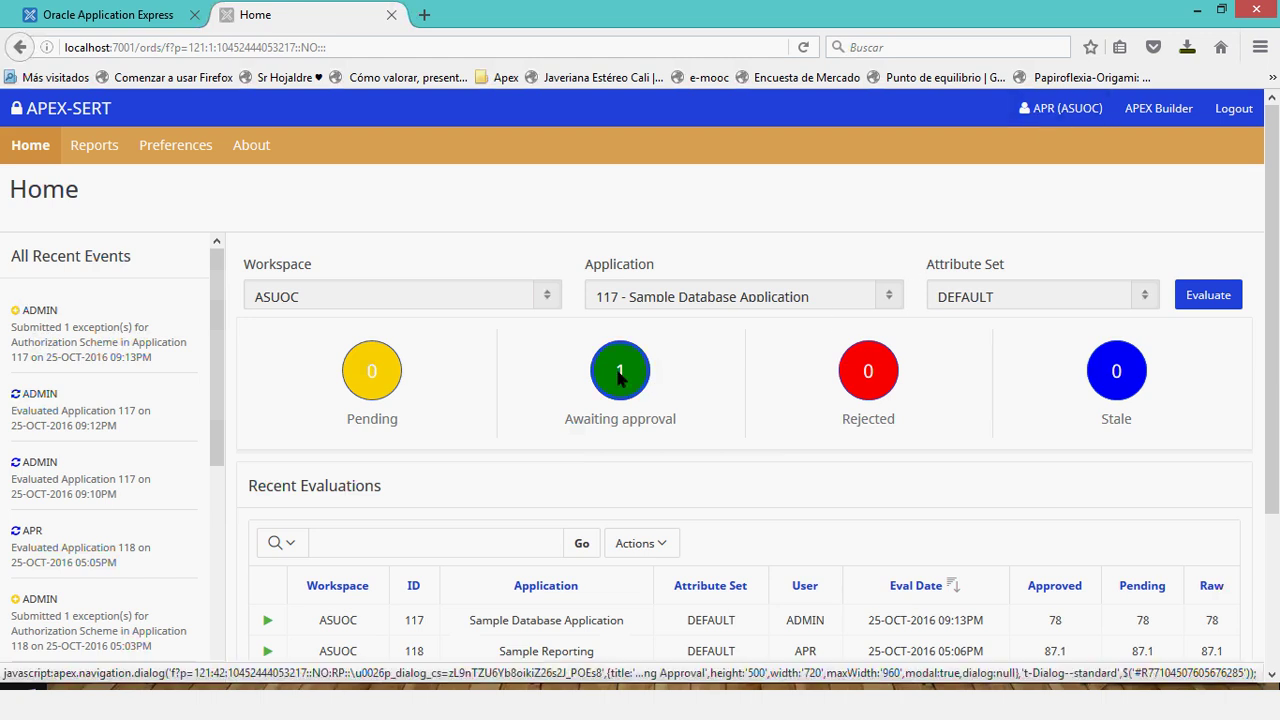
{"action": "left_click", "coordinate": [638, 418]}
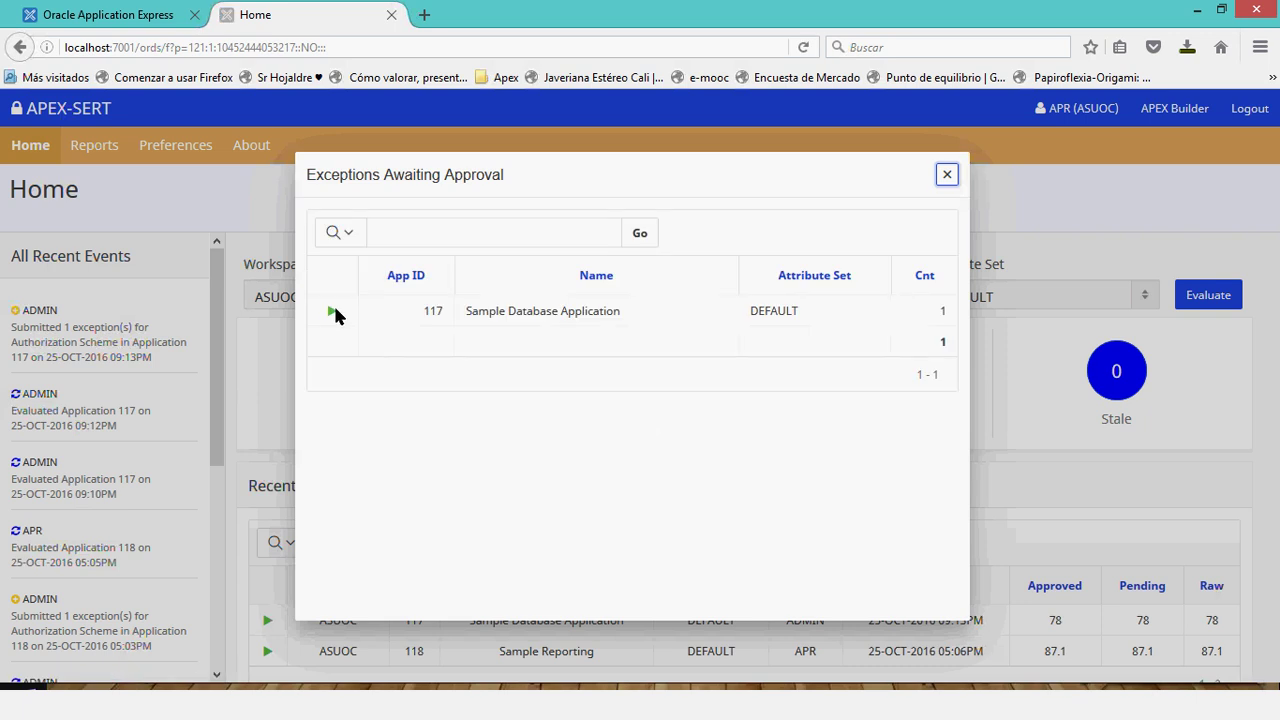
{"action": "left_click", "coordinate": [333, 311]}
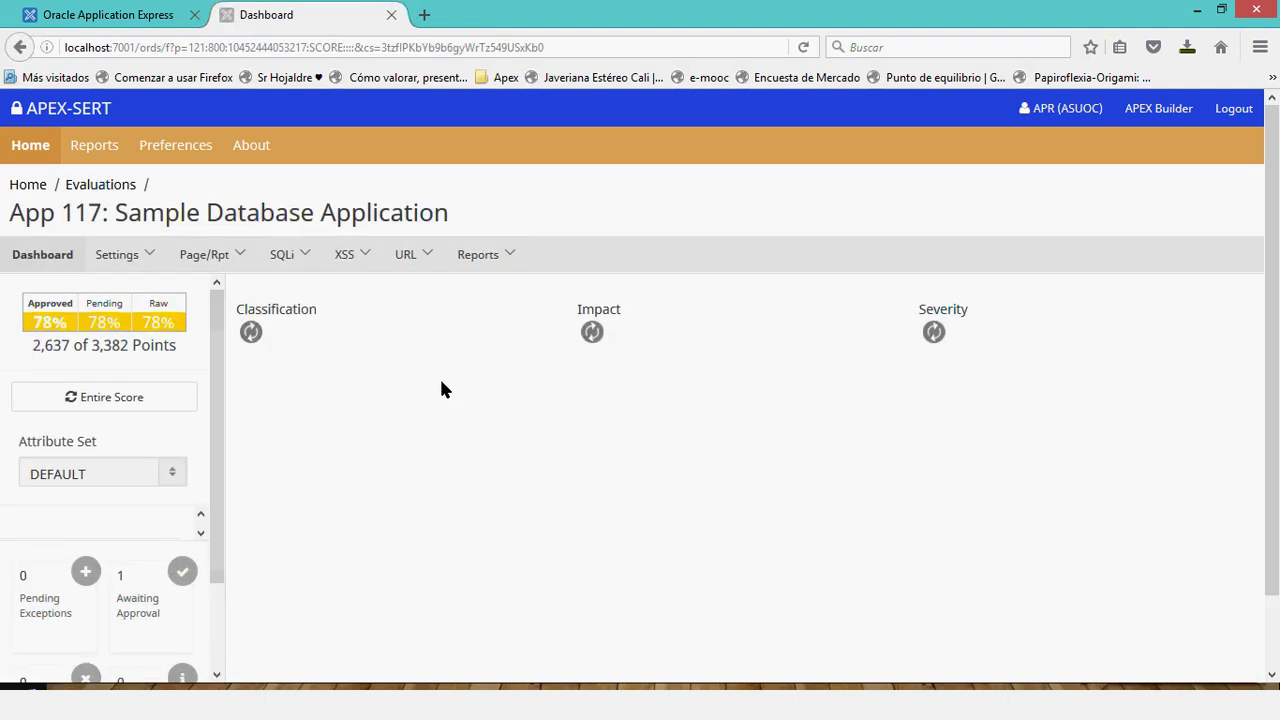
Open App 117's Authorization Scheme report from its Awaiting Approval attributes.
{"action": "scroll", "coordinate": [640, 394], "scroll_direction": "down", "scroll_amount": 4}
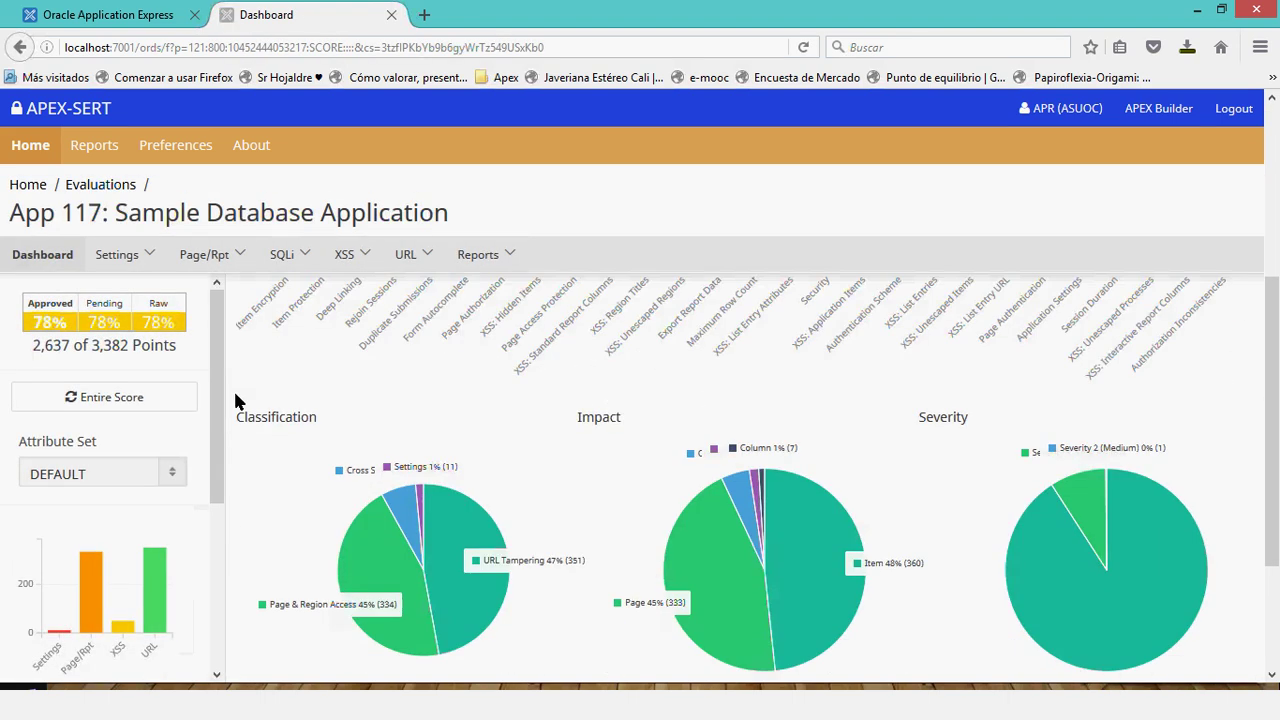
{"action": "left_click_drag", "start_coordinate": [217, 400], "coordinate": [214, 591]}
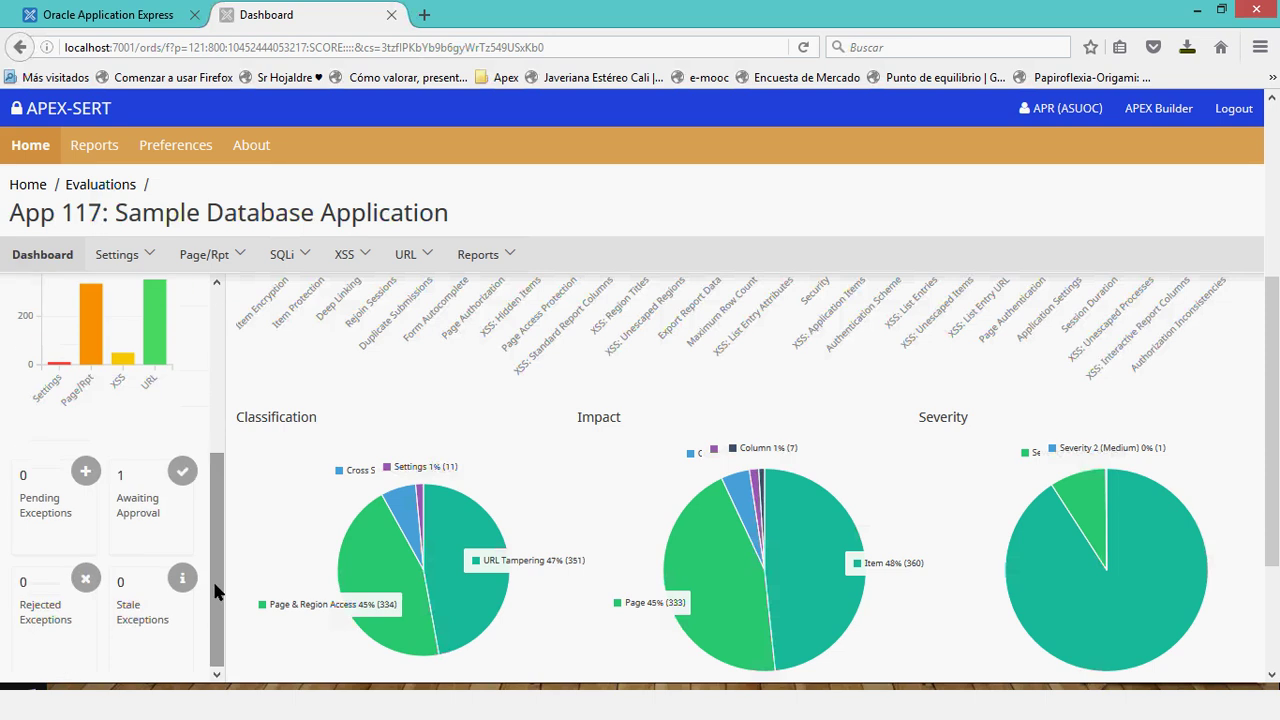
{"action": "left_click", "coordinate": [184, 489]}
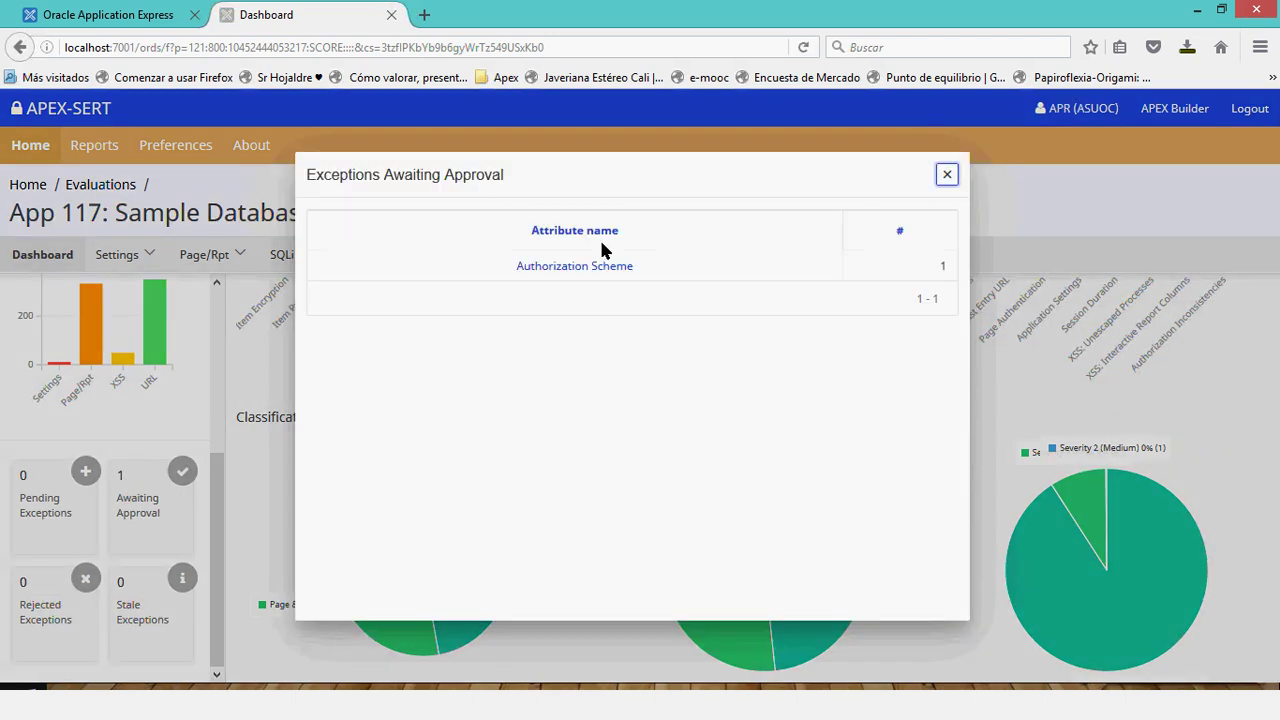
{"action": "left_click", "coordinate": [591, 266]}
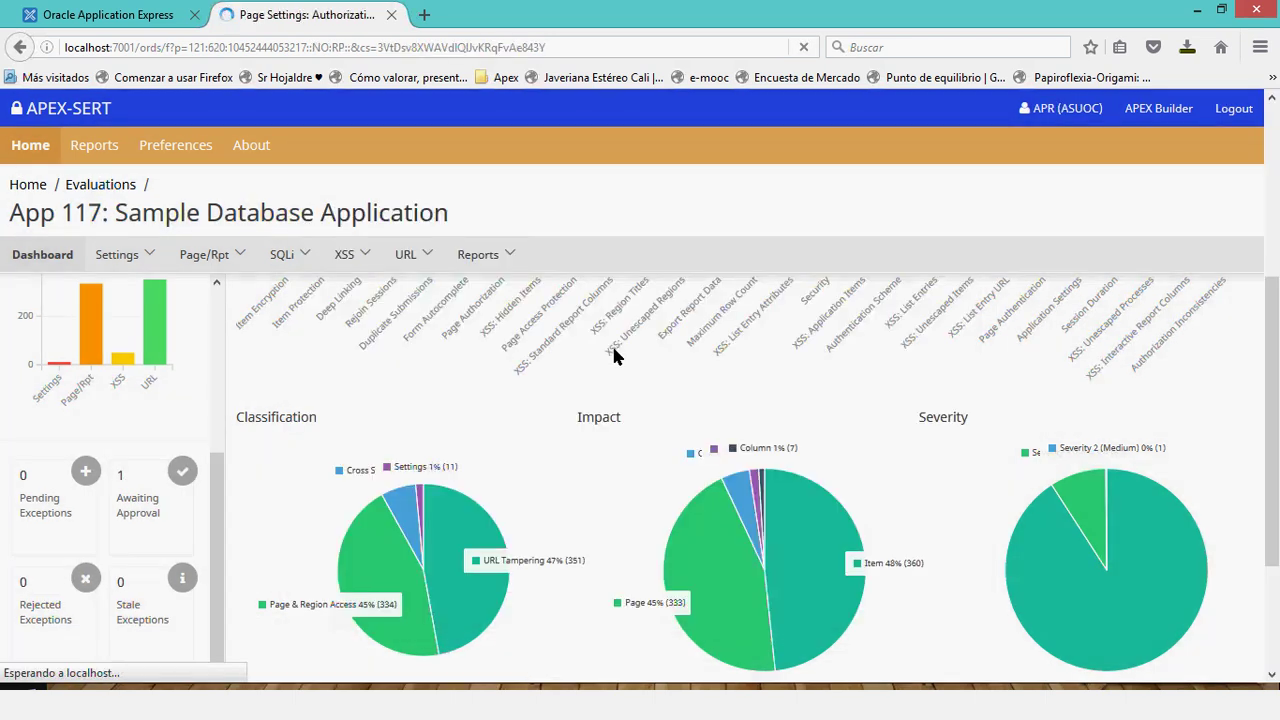
{"action": "scroll", "coordinate": [543, 397], "scroll_direction": "down", "scroll_amount": 5}
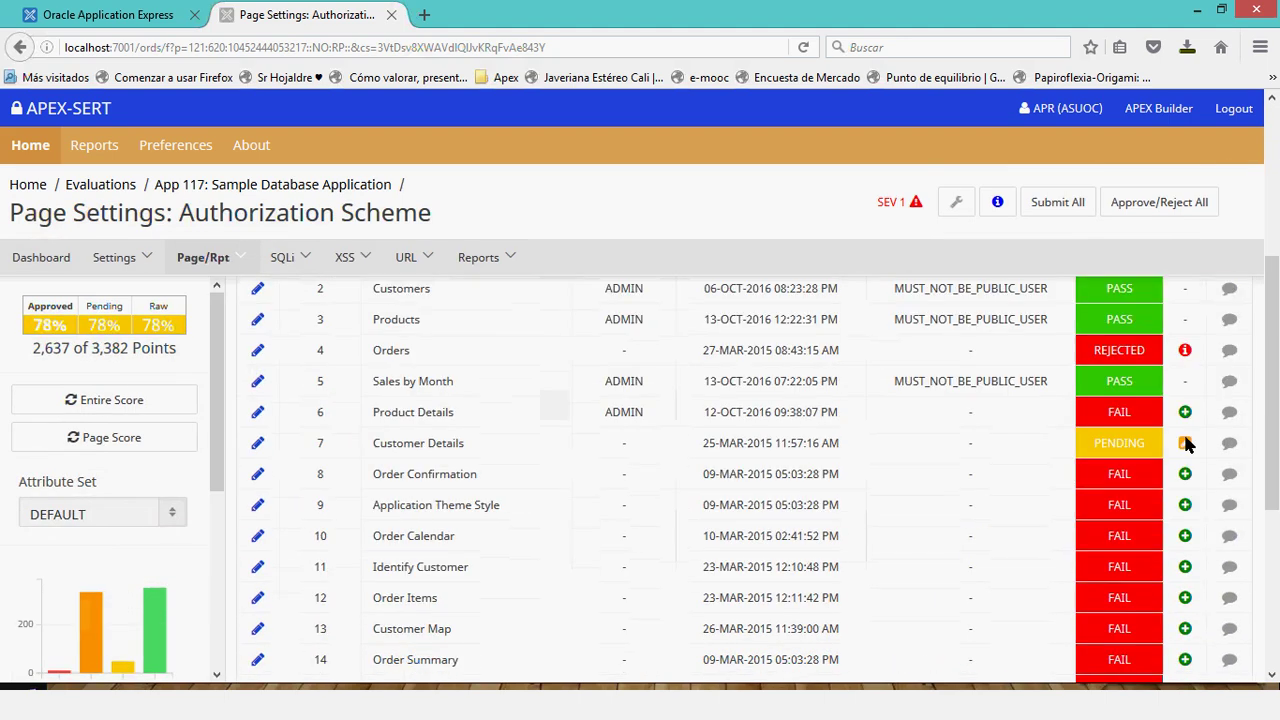
Approve page 7 Customer Details' pending exception and submit it, raising points to 2,638.
{"action": "left_click", "coordinate": [1185, 443]}
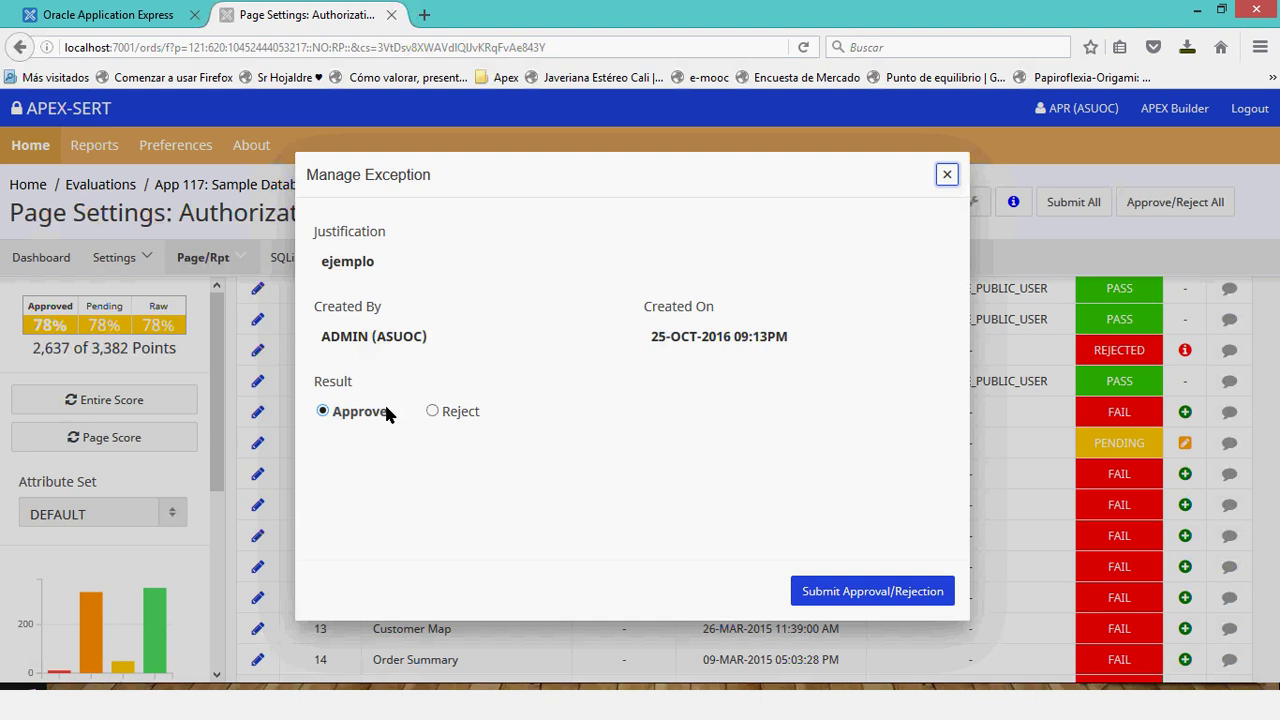
{"action": "double_click", "coordinate": [389, 408]}
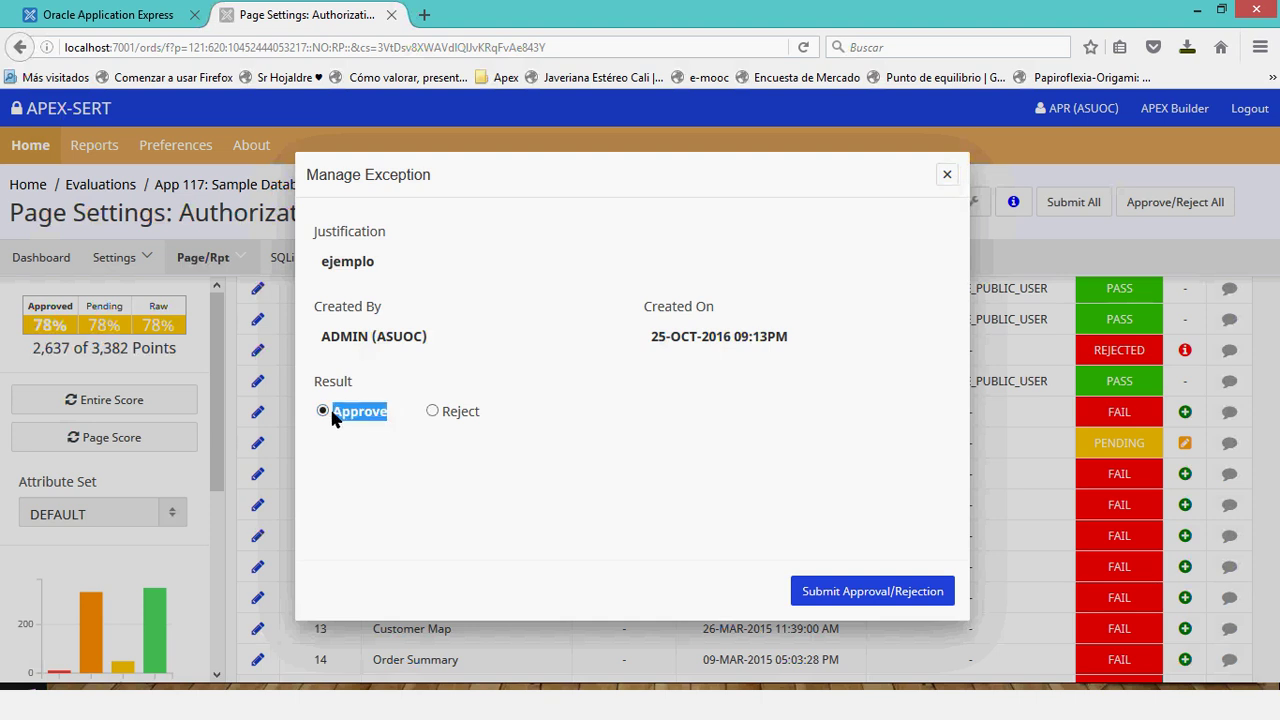
{"action": "left_click", "coordinate": [430, 410]}
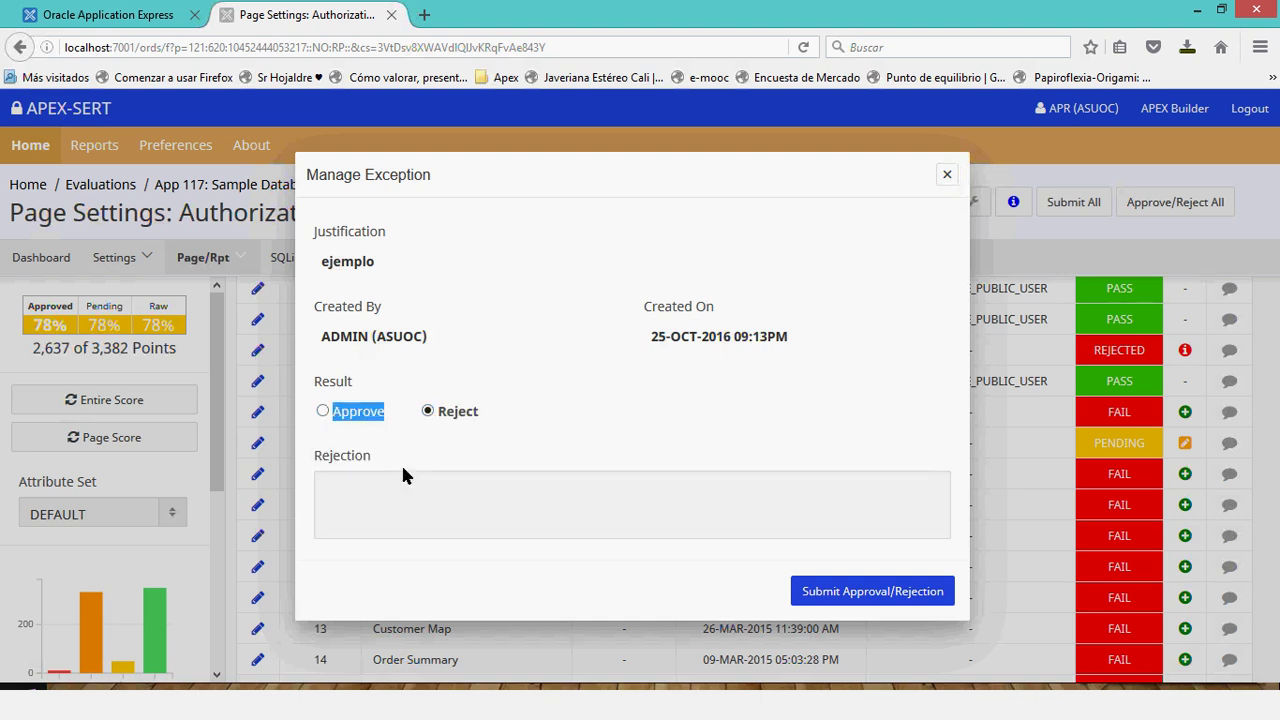
{"action": "left_click", "coordinate": [338, 490]}
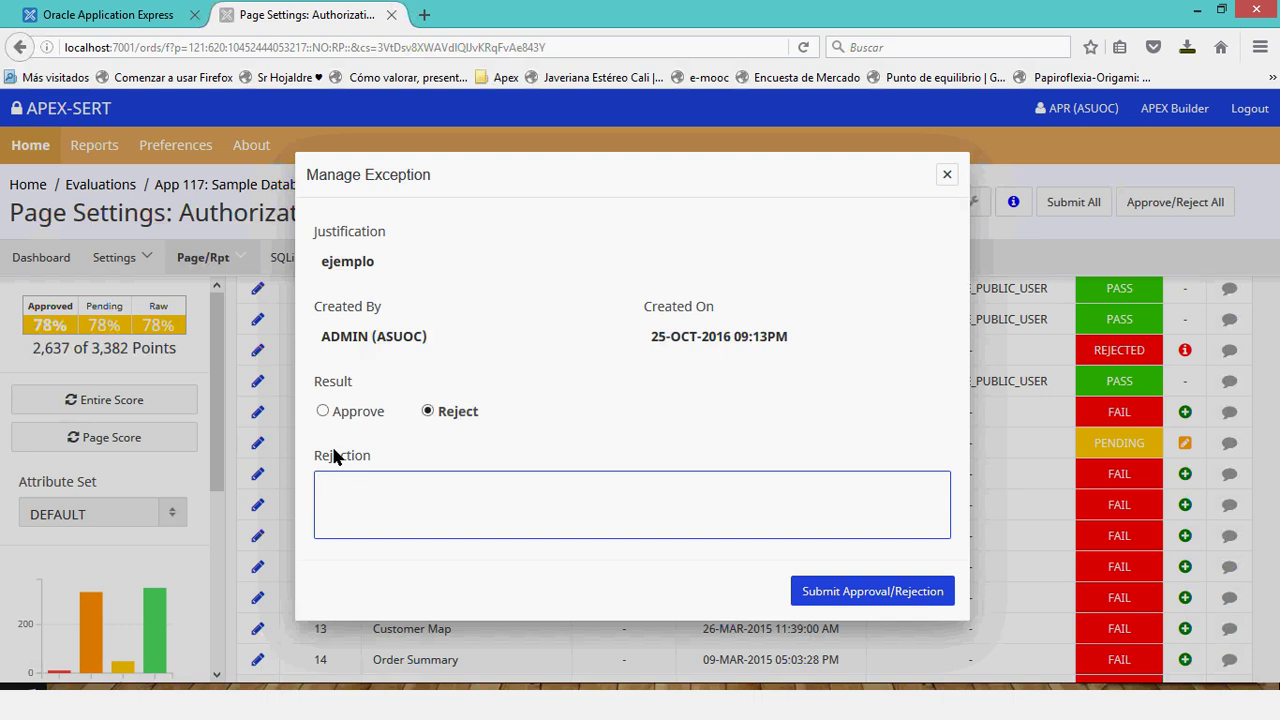
{"action": "left_click", "coordinate": [323, 411]}
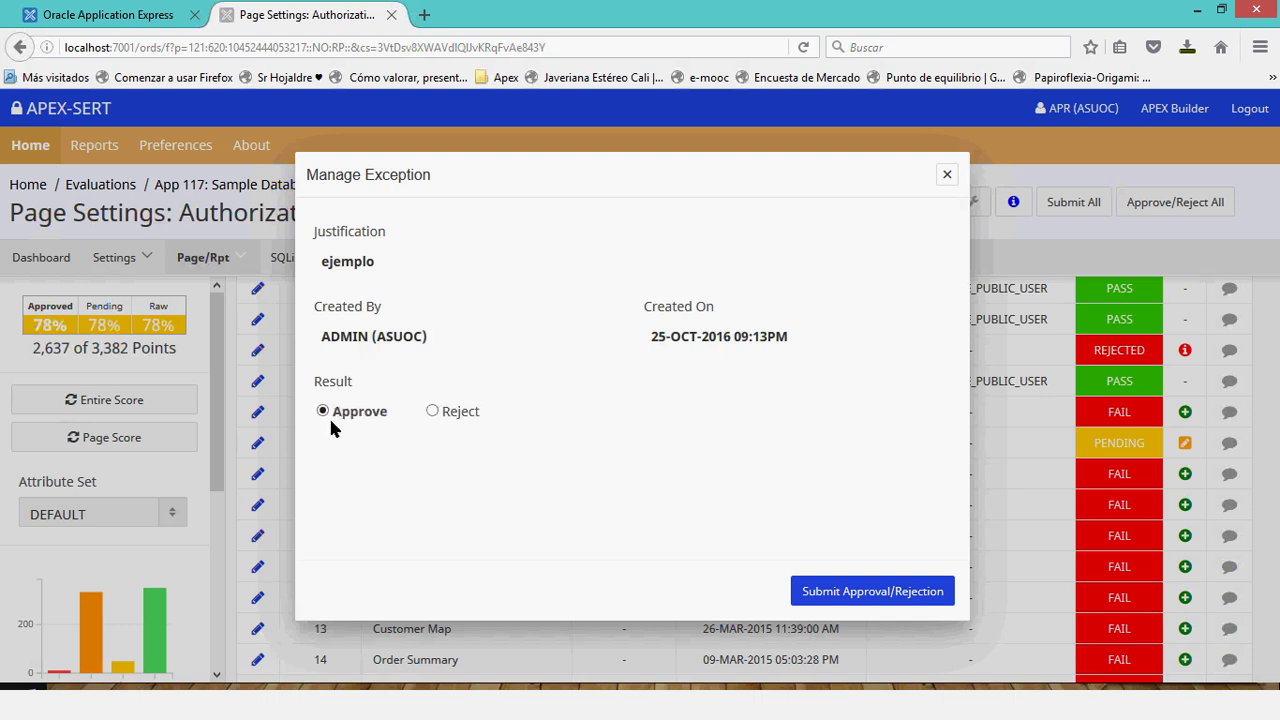
{"action": "double_click", "coordinate": [323, 266]}
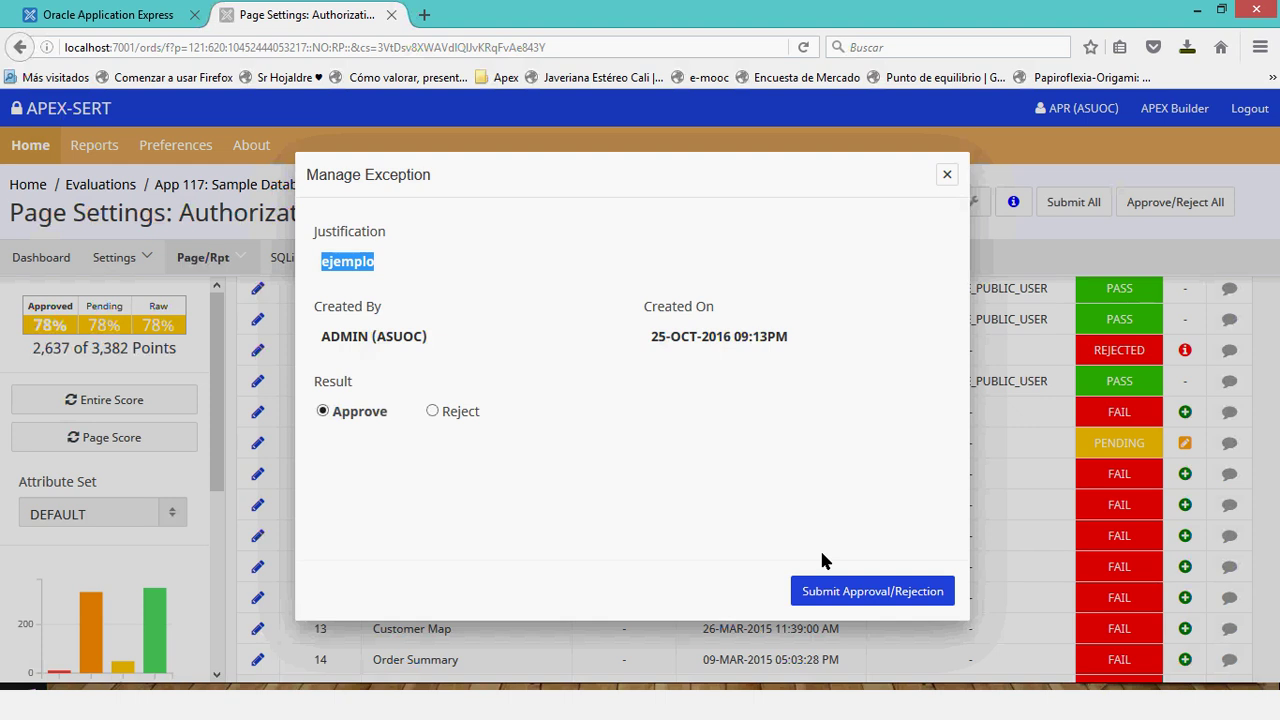
{"action": "left_click", "coordinate": [894, 592]}
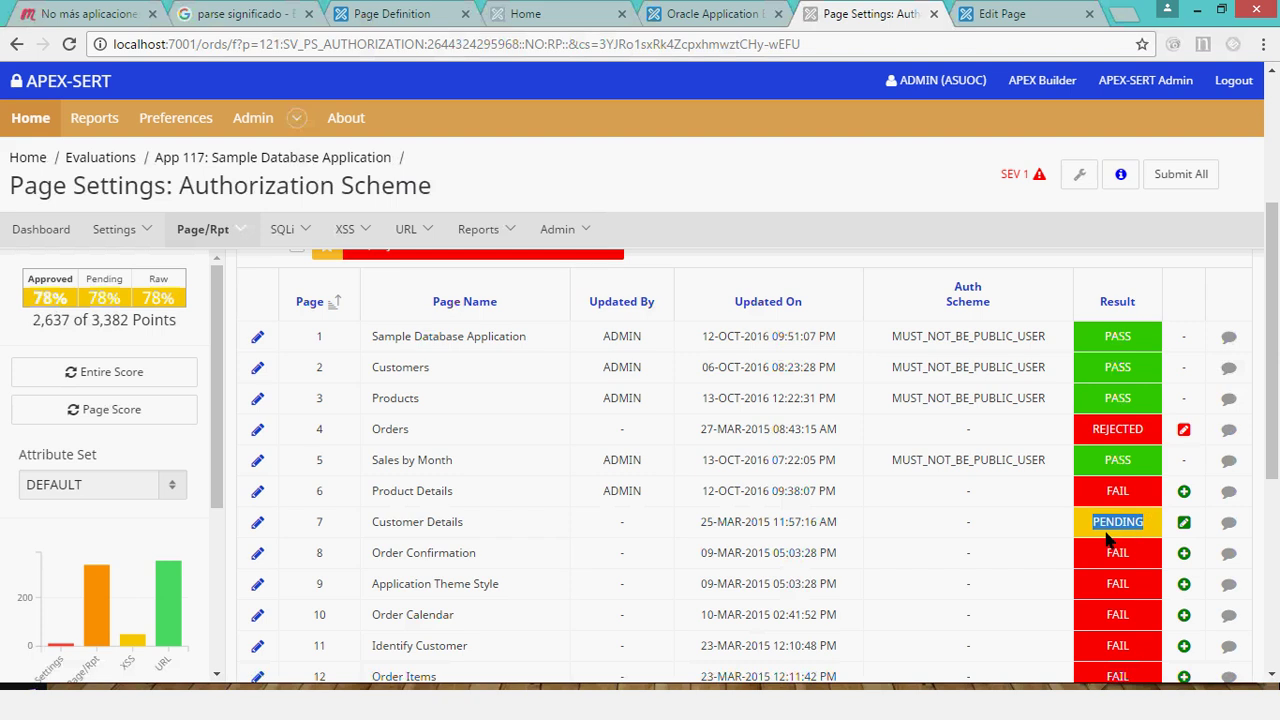
{"action": "left_click", "coordinate": [1229, 522]}
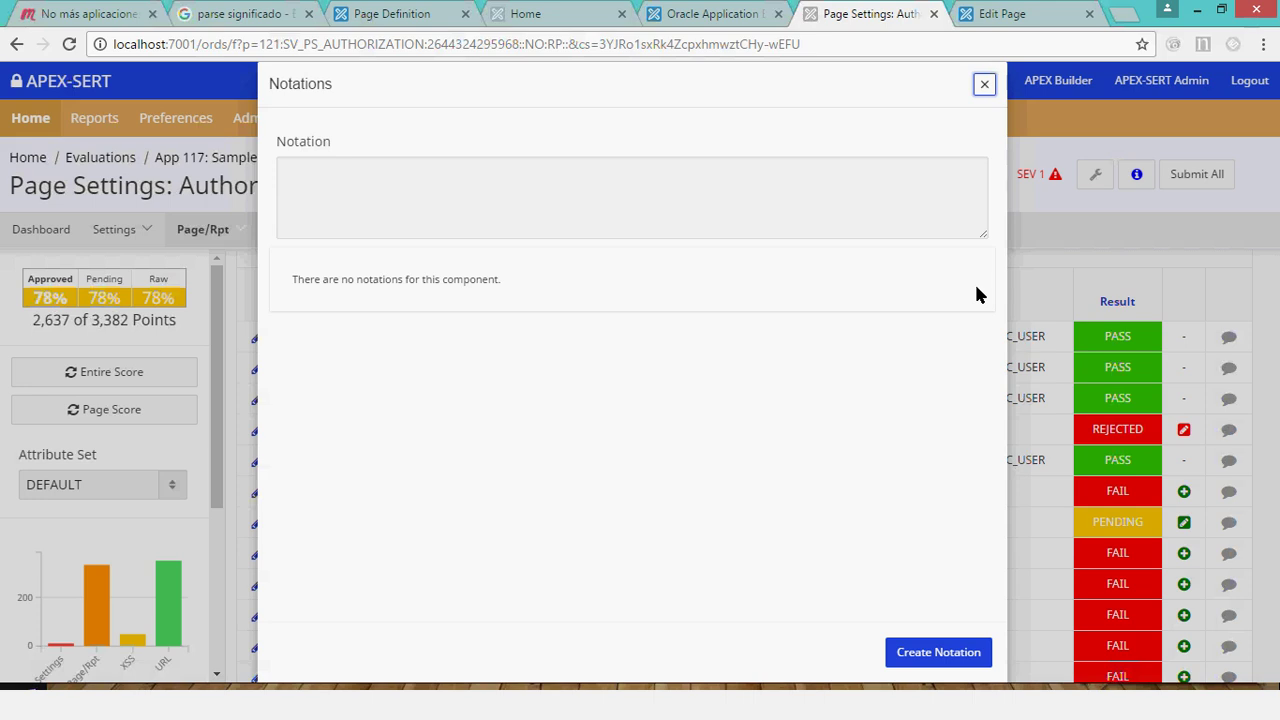
{"action": "left_click", "coordinate": [985, 86]}
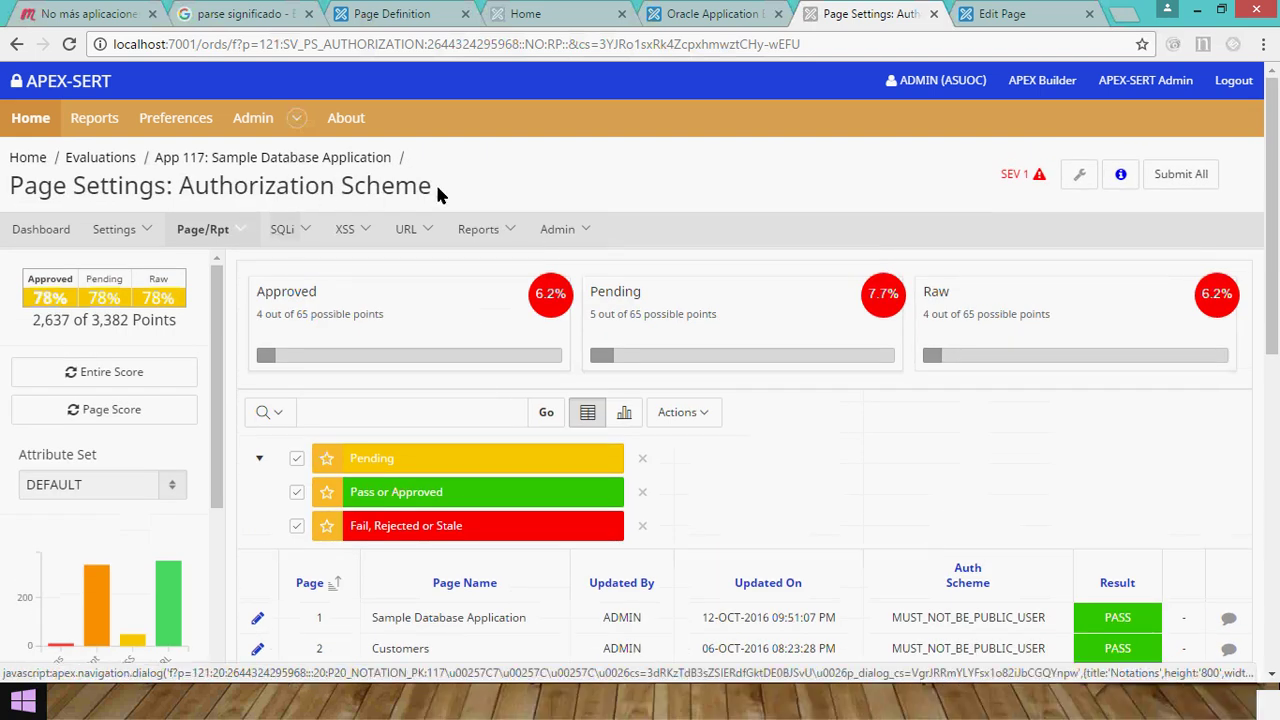
{"action": "left_click_drag", "start_coordinate": [433, 186], "coordinate": [179, 187]}
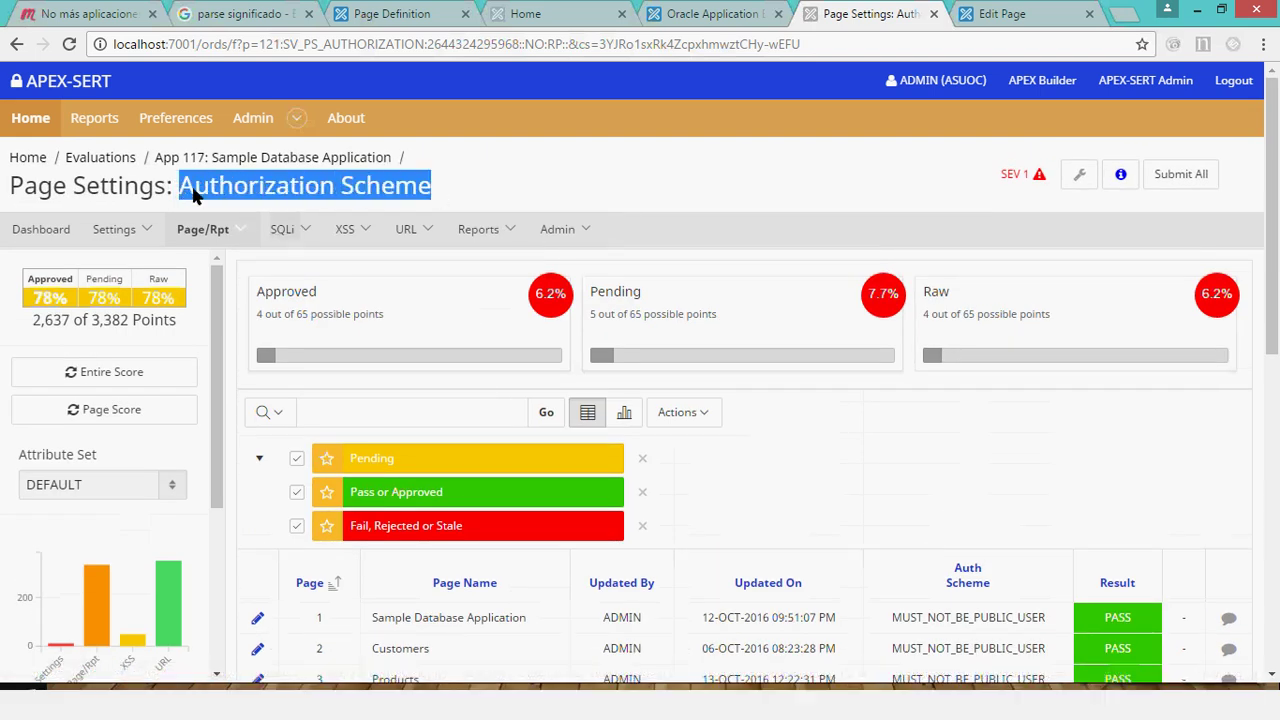
{"action": "scroll", "coordinate": [640, 285], "scroll_direction": "down", "scroll_amount": 3}
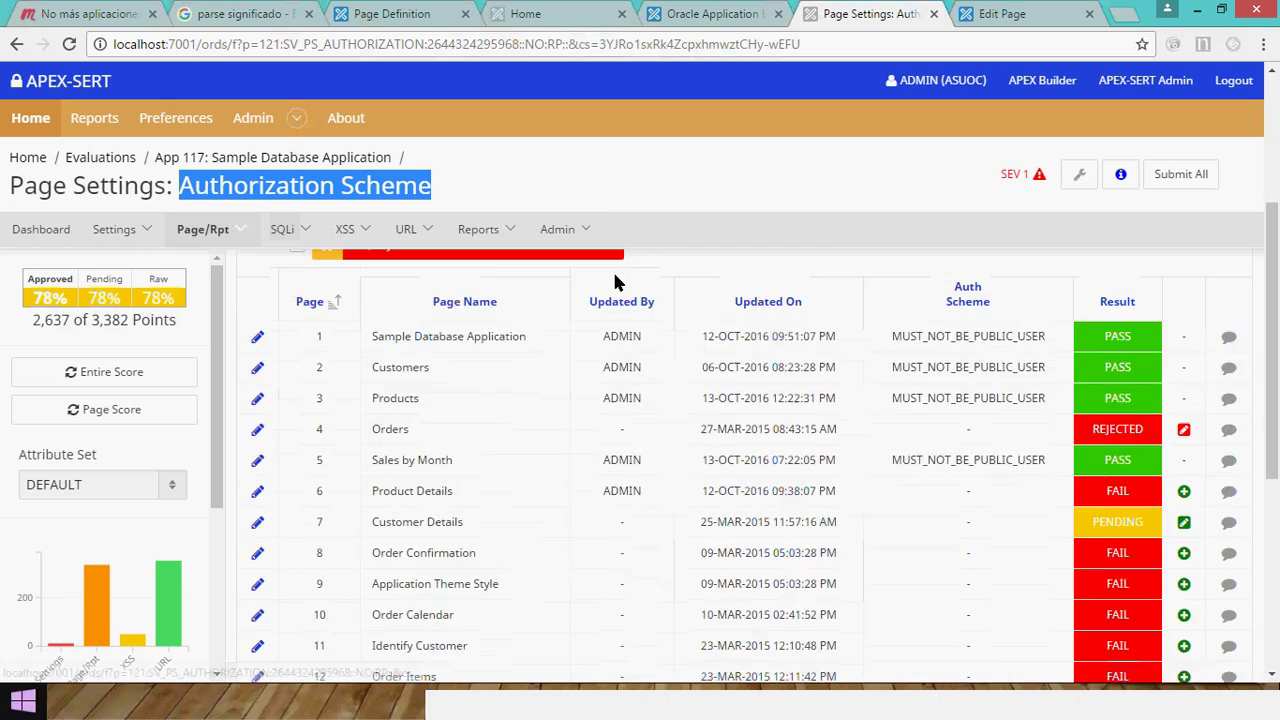
{"action": "scroll", "coordinate": [614, 283], "scroll_direction": "down", "scroll_amount": 1}
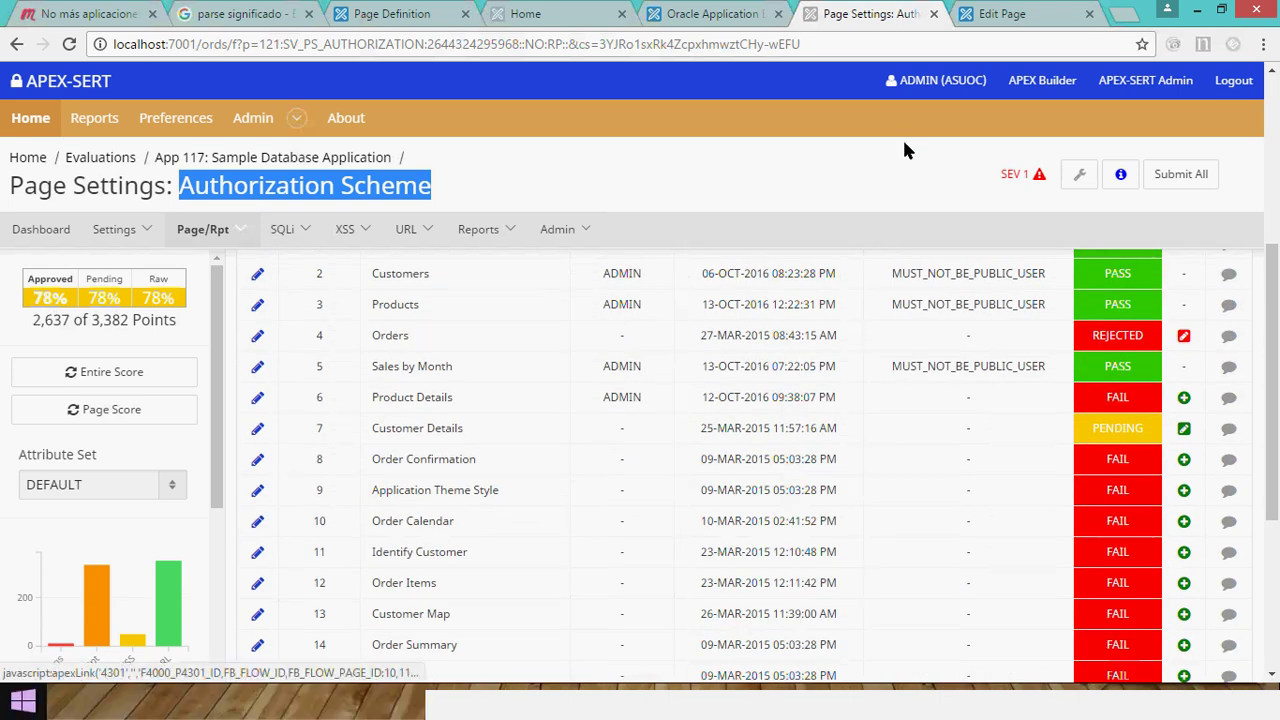
{"action": "left_click", "coordinate": [1072, 14]}
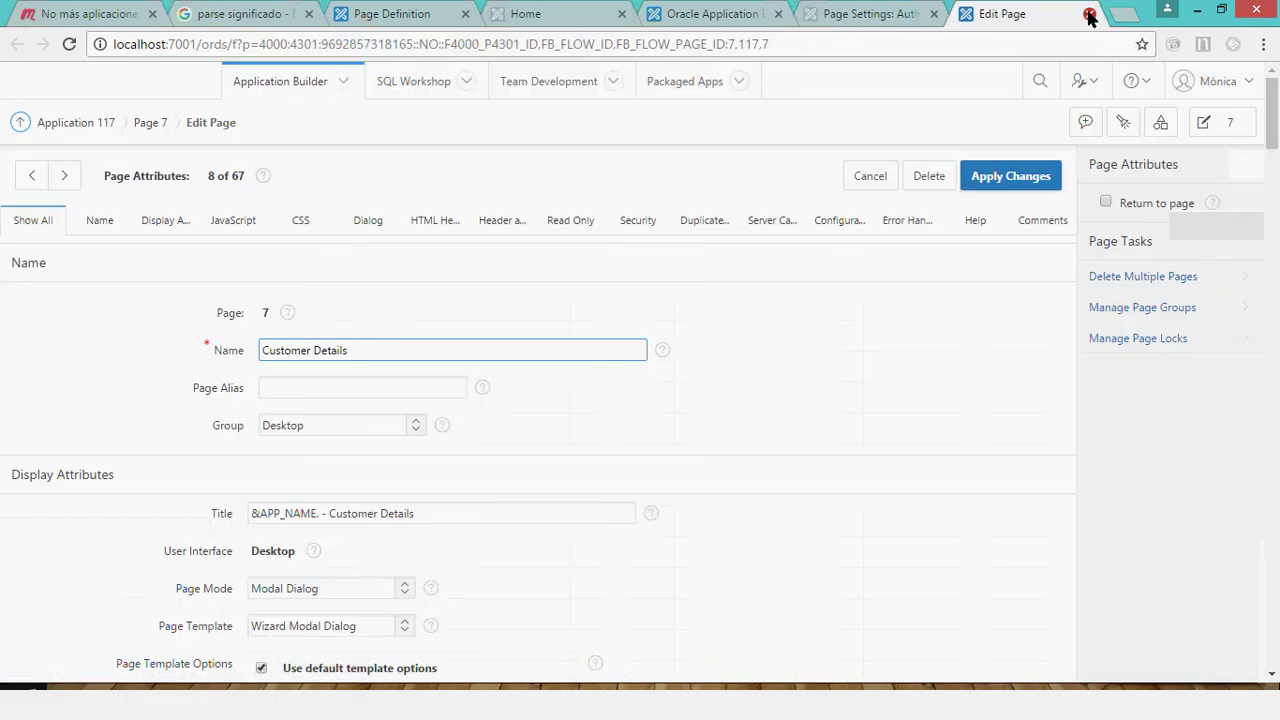
{"action": "left_click", "coordinate": [1089, 14]}
{"action": "left_click", "coordinate": [259, 556]}
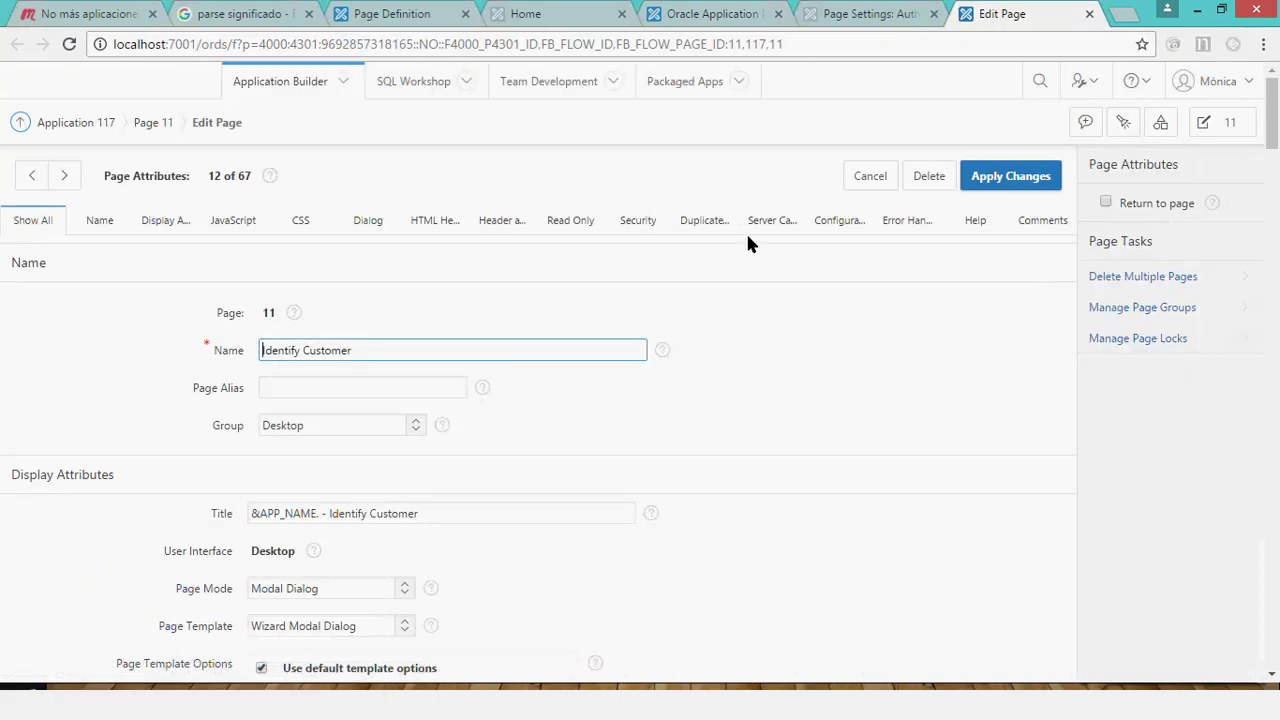
{"action": "left_click", "coordinate": [648, 221]}
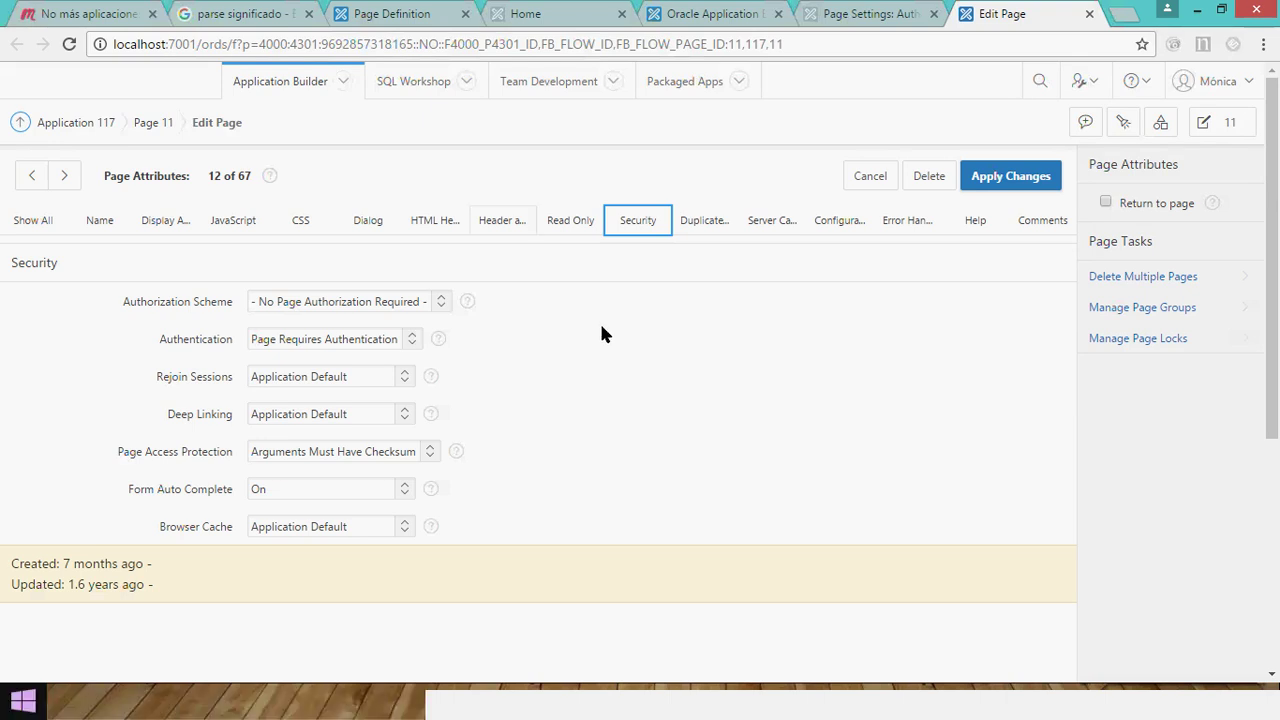
{"action": "left_click", "coordinate": [888, 530]}
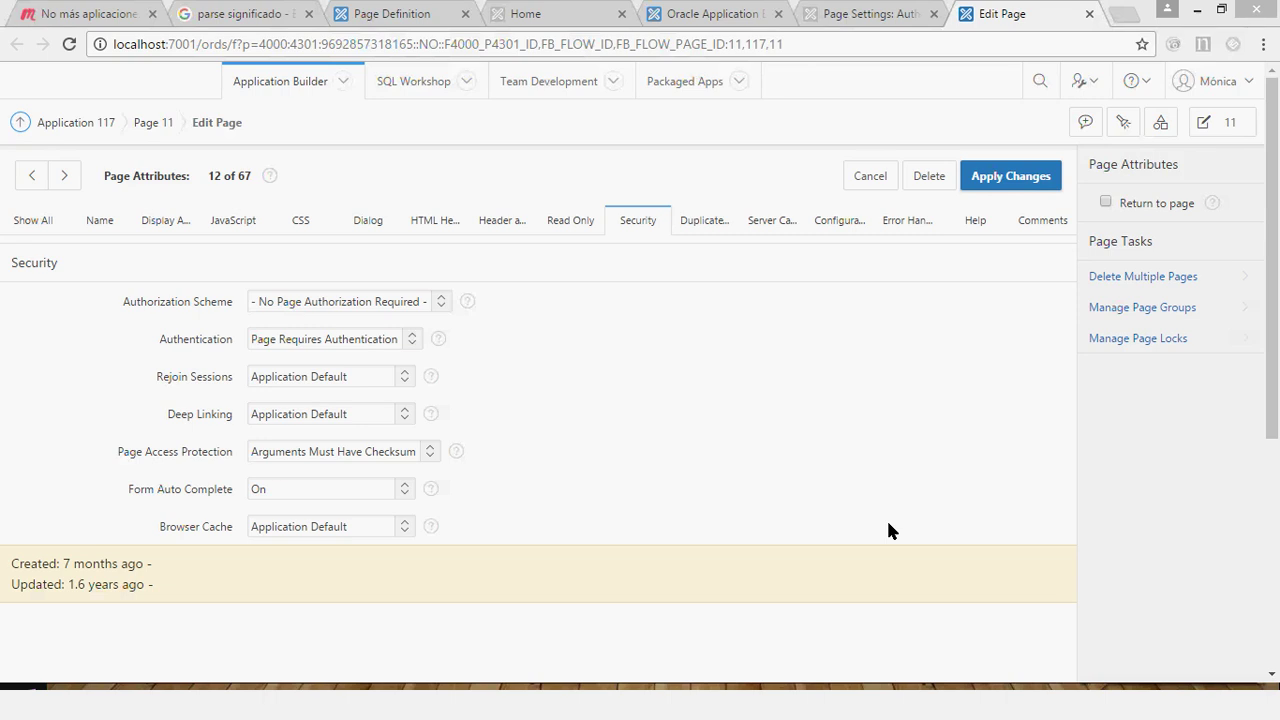
{"action": "key", "text": "XF86AudioLowerVolume"}
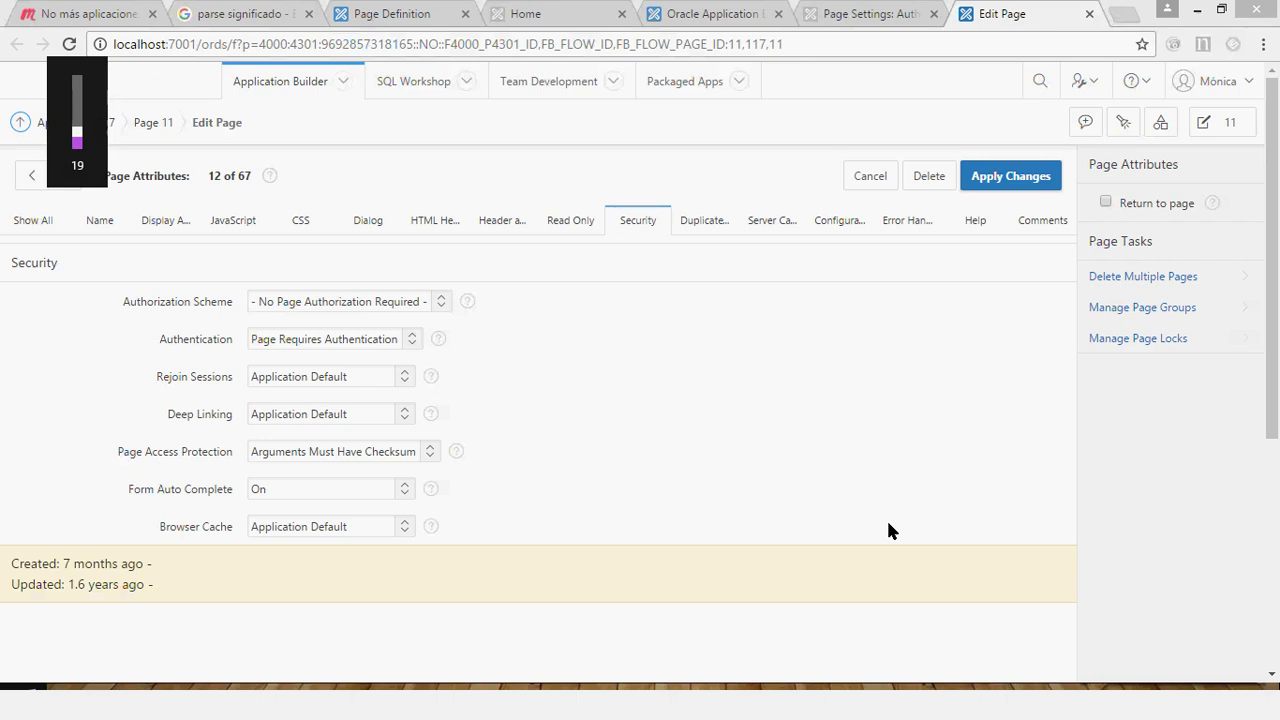
{"action": "key", "text": "XF86AudioRaiseVolume"}
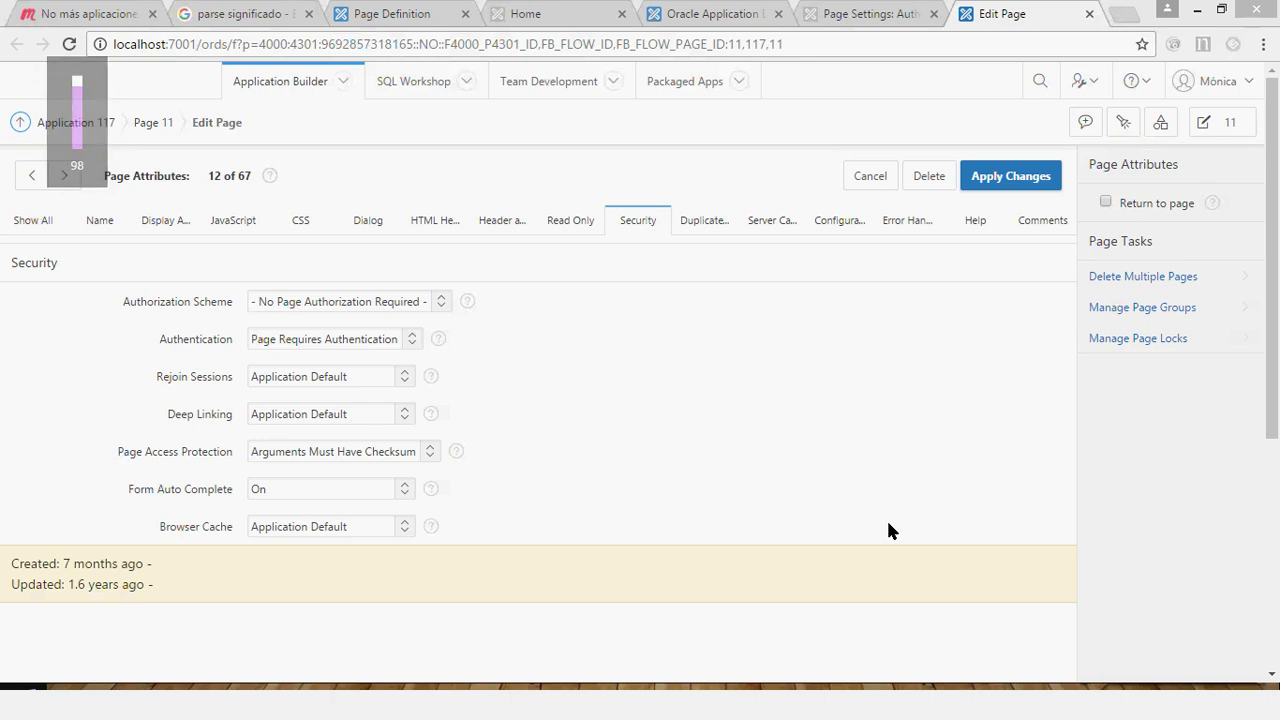
{"action": "key", "text": "XF86AudioRaiseVolume"}
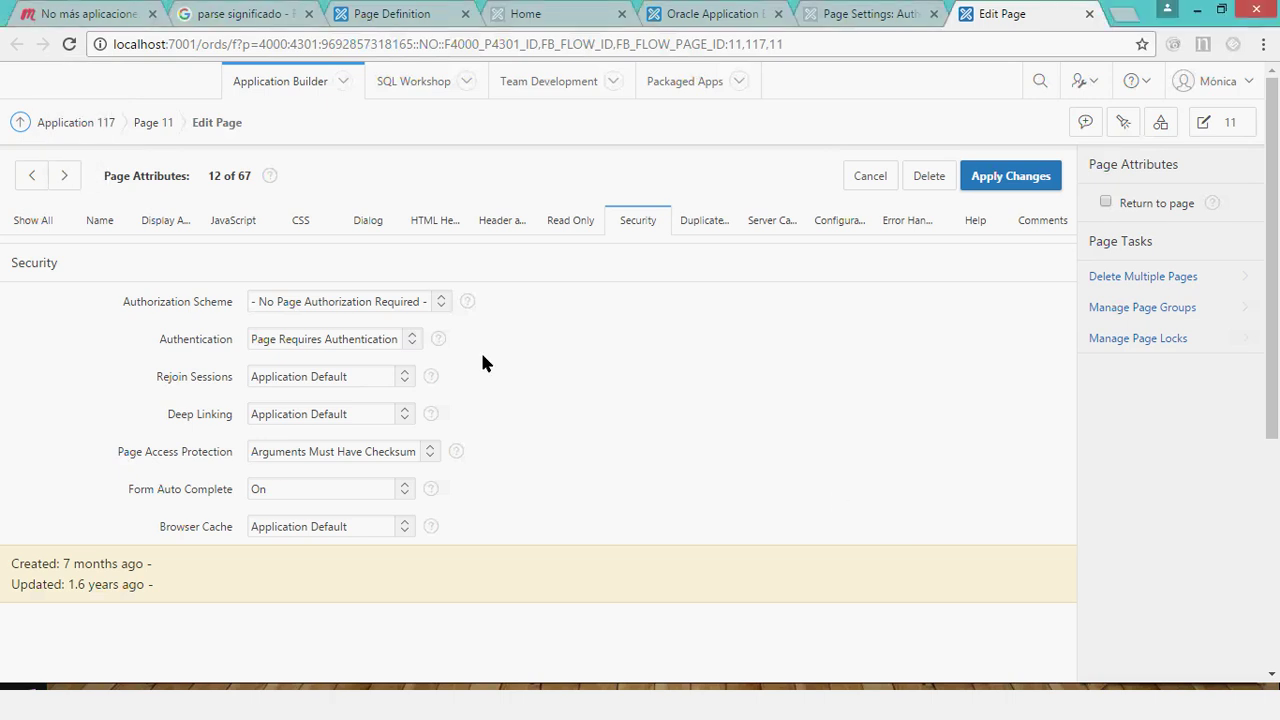
Check Page 11's Authorization Scheme choices, then start a new blank browser tab.
{"action": "left_click", "coordinate": [427, 302]}
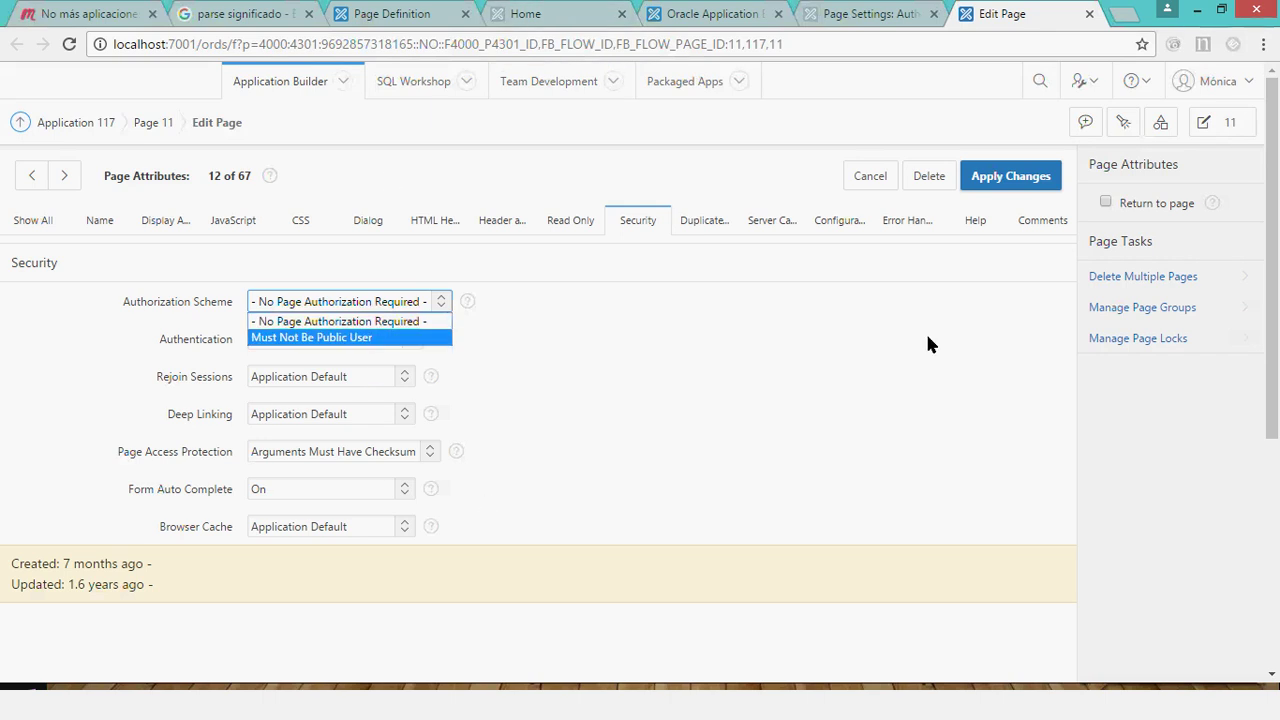
{"action": "left_click", "coordinate": [1120, 13]}
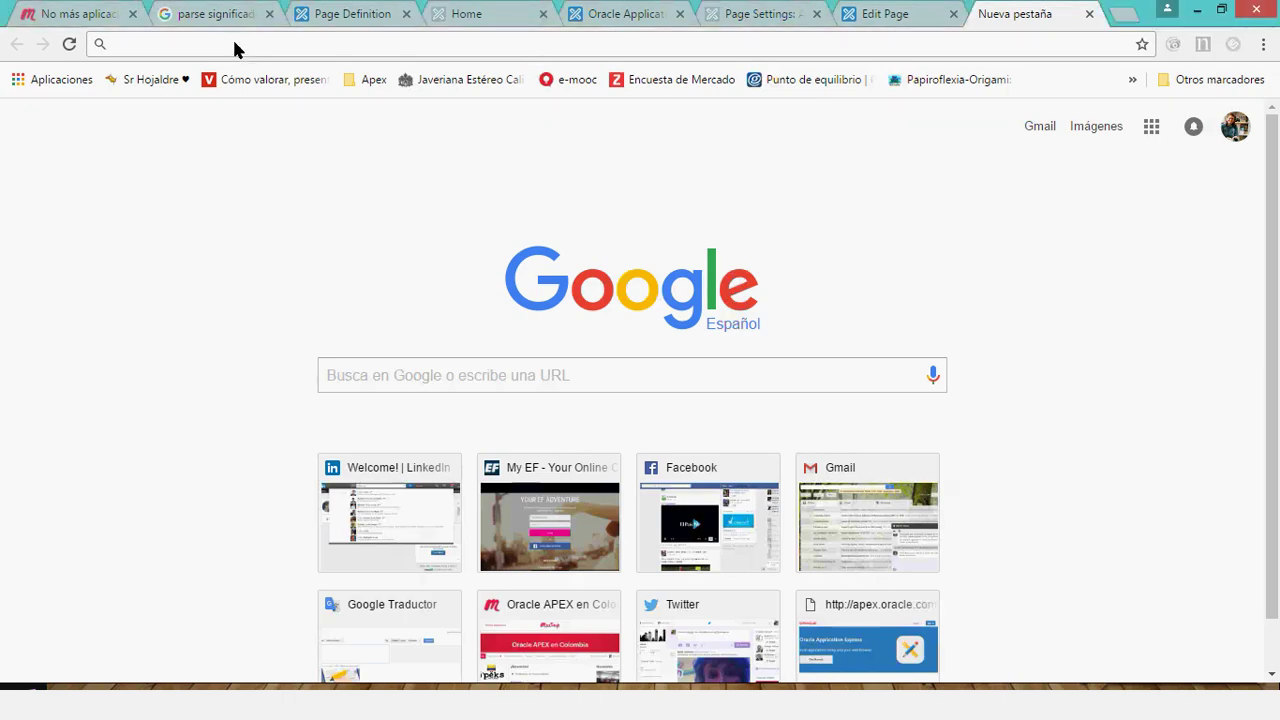
Load the APEX-SERT admin sign-in page from the suggested address.
{"action": "type", "text": "lo"}
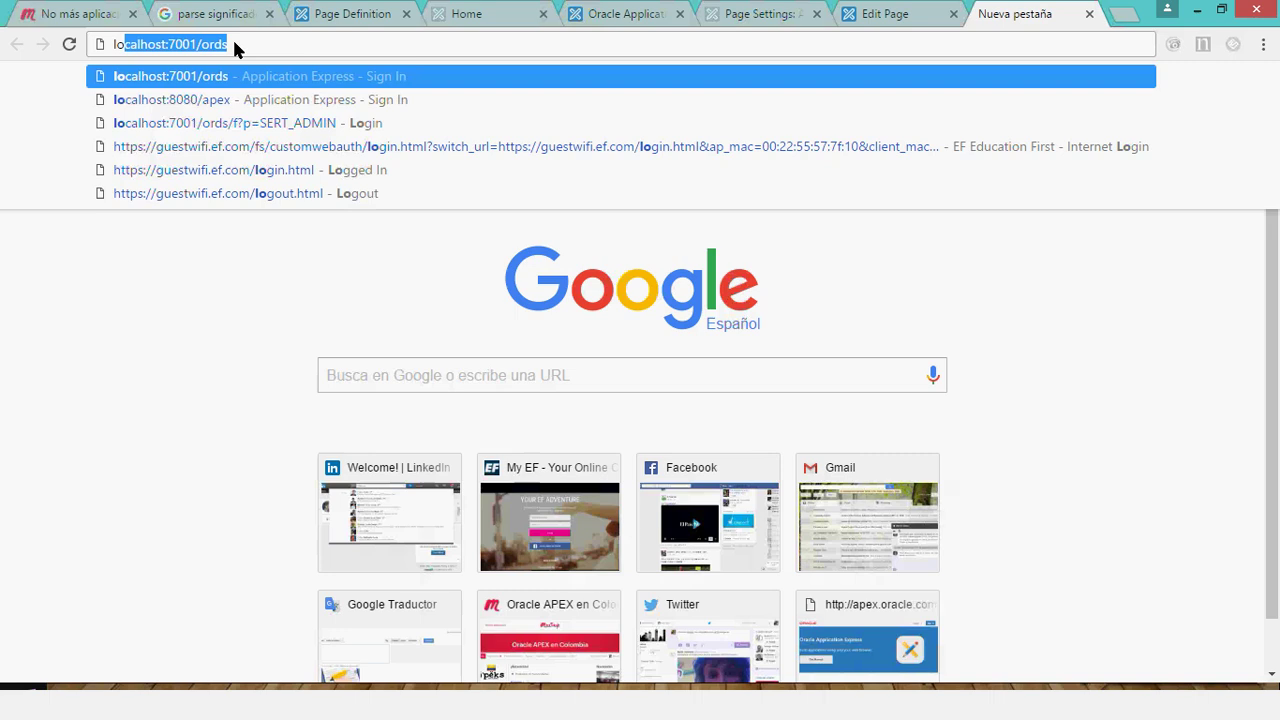
{"action": "key", "text": "Down"}
{"action": "key", "text": "Down"}
{"action": "key", "text": "Return"}
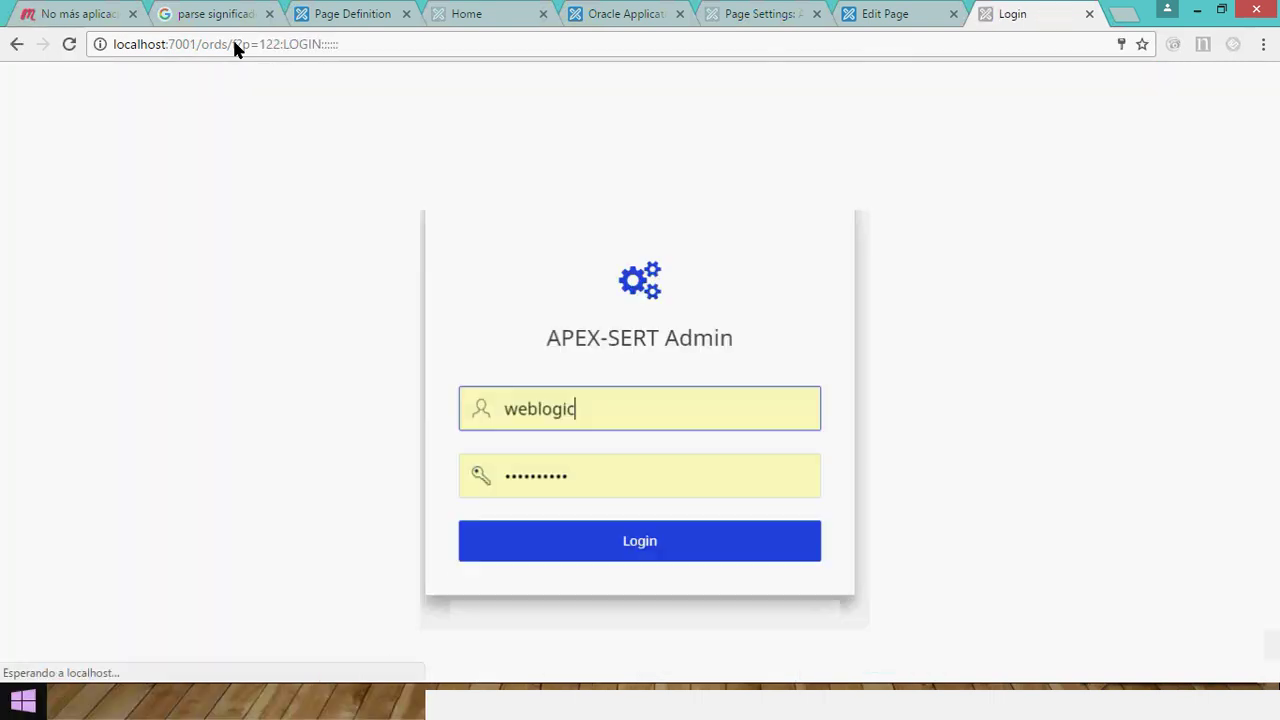
Sign in as admin with the account password, retrying after the invalid-credentials notice.
{"action": "double_click", "coordinate": [491, 409]}
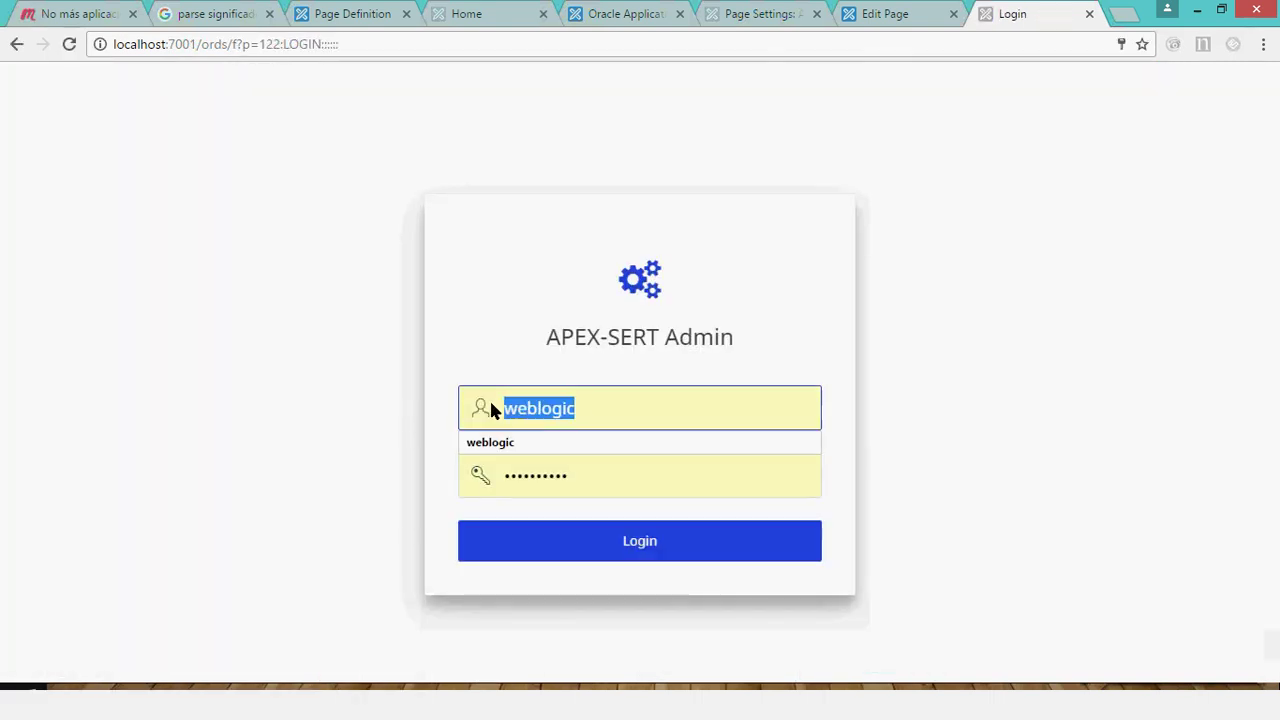
{"action": "type", "text": "admin"}
{"action": "key", "text": "Tab"}
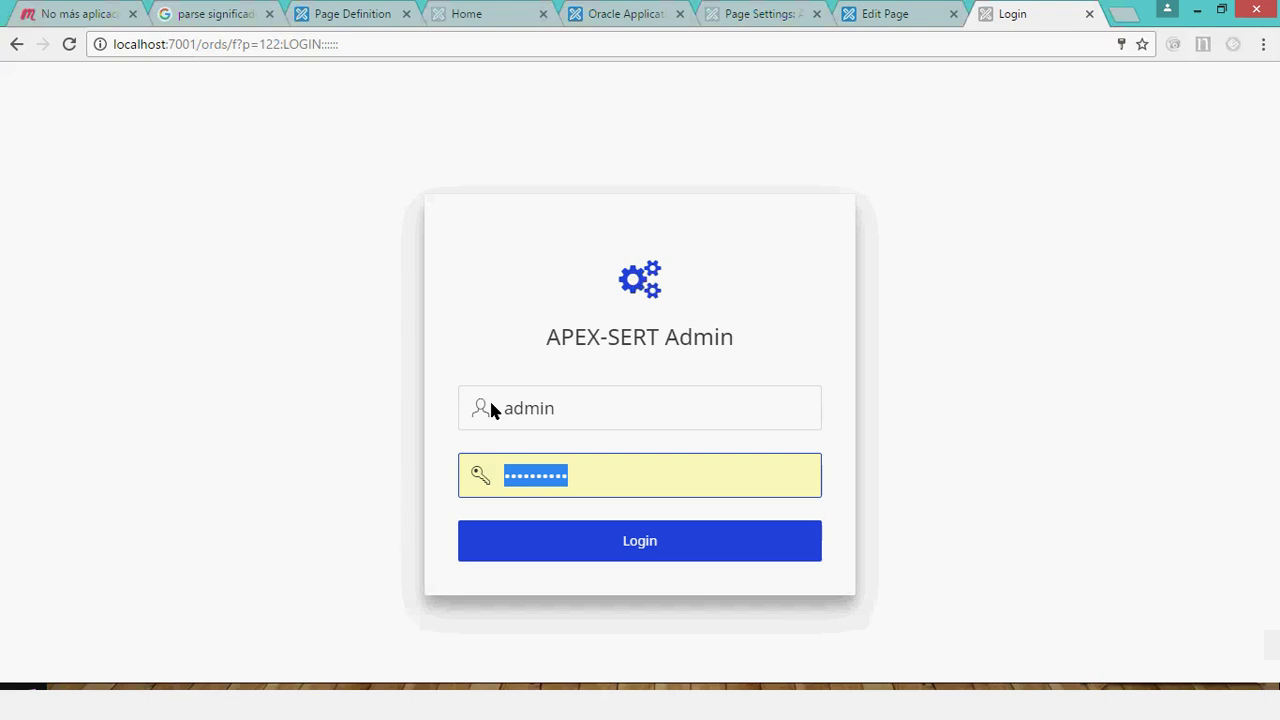
{"action": "type", "text": "oracl"}
{"action": "key", "text": "Return"}
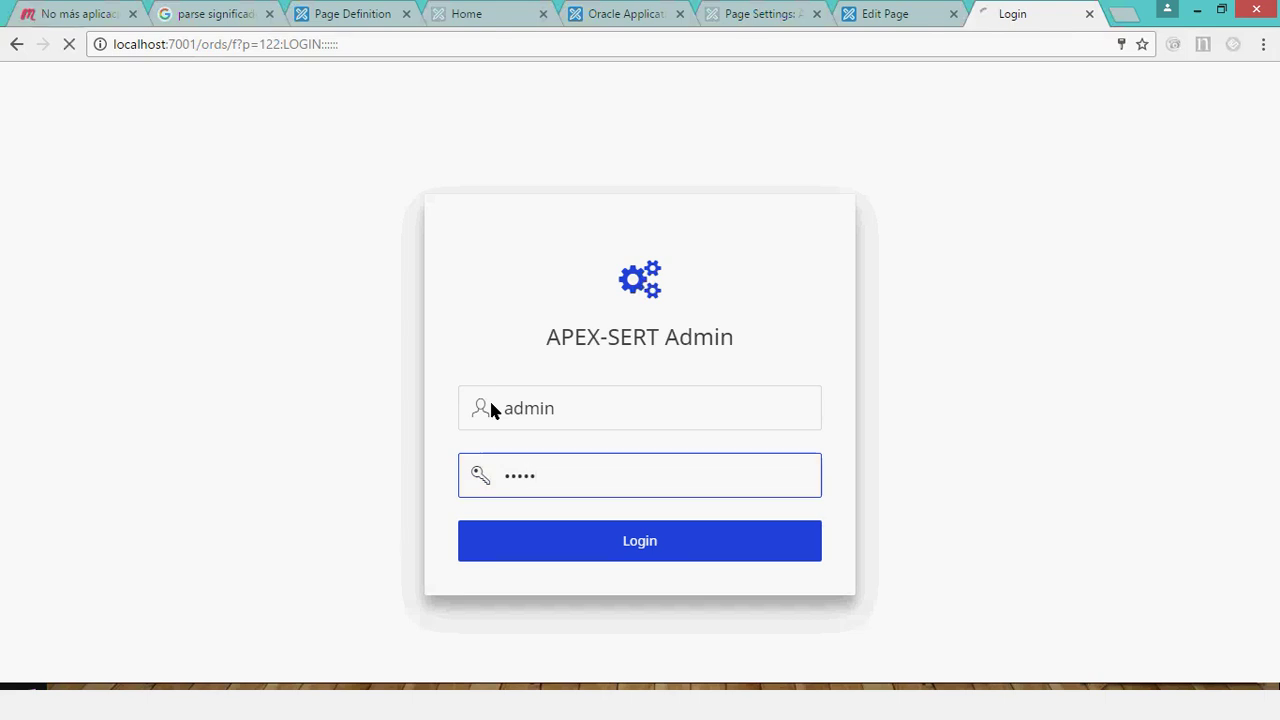
{"action": "left_click", "coordinate": [535, 500]}
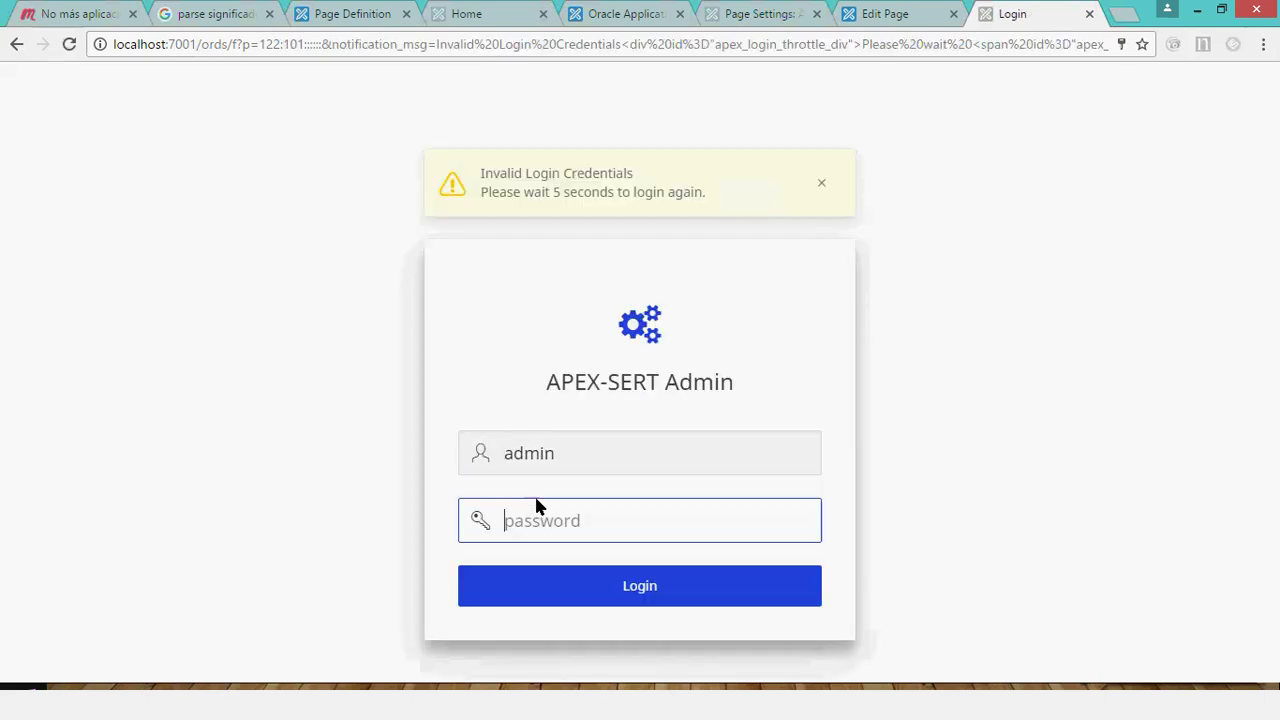
{"action": "type", "text": "welcome"}
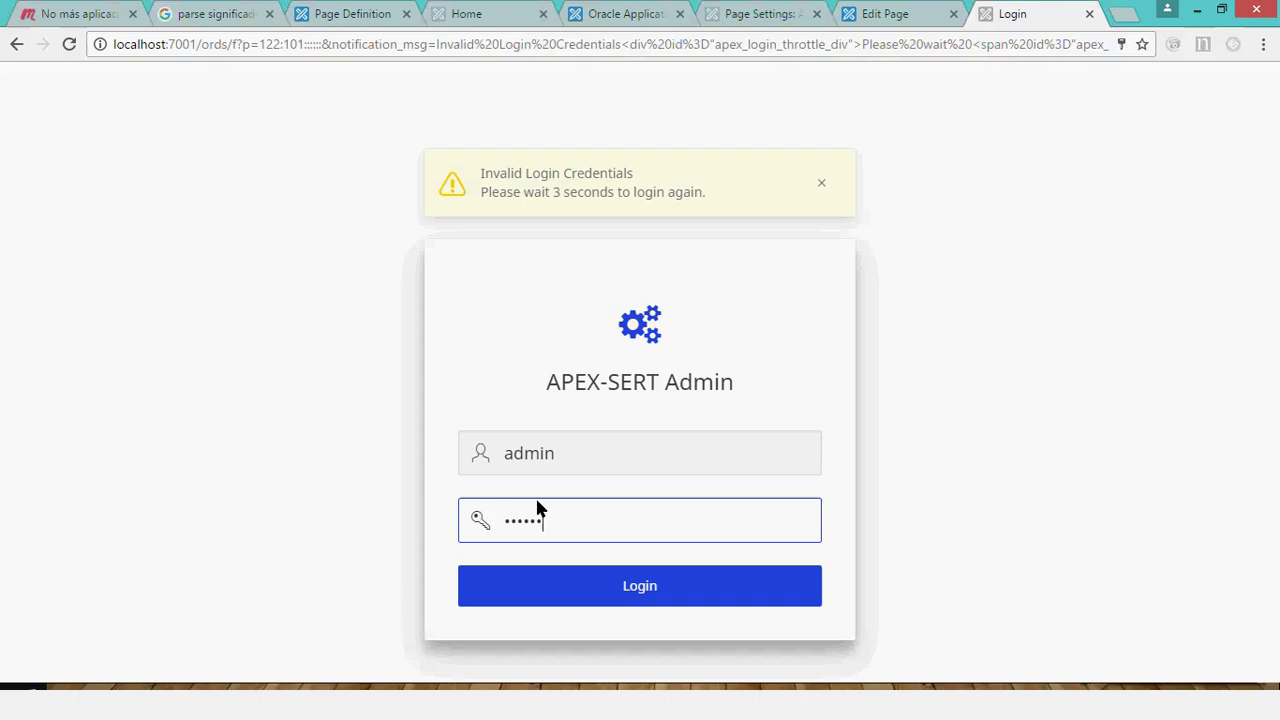
{"action": "key", "text": "Return"}
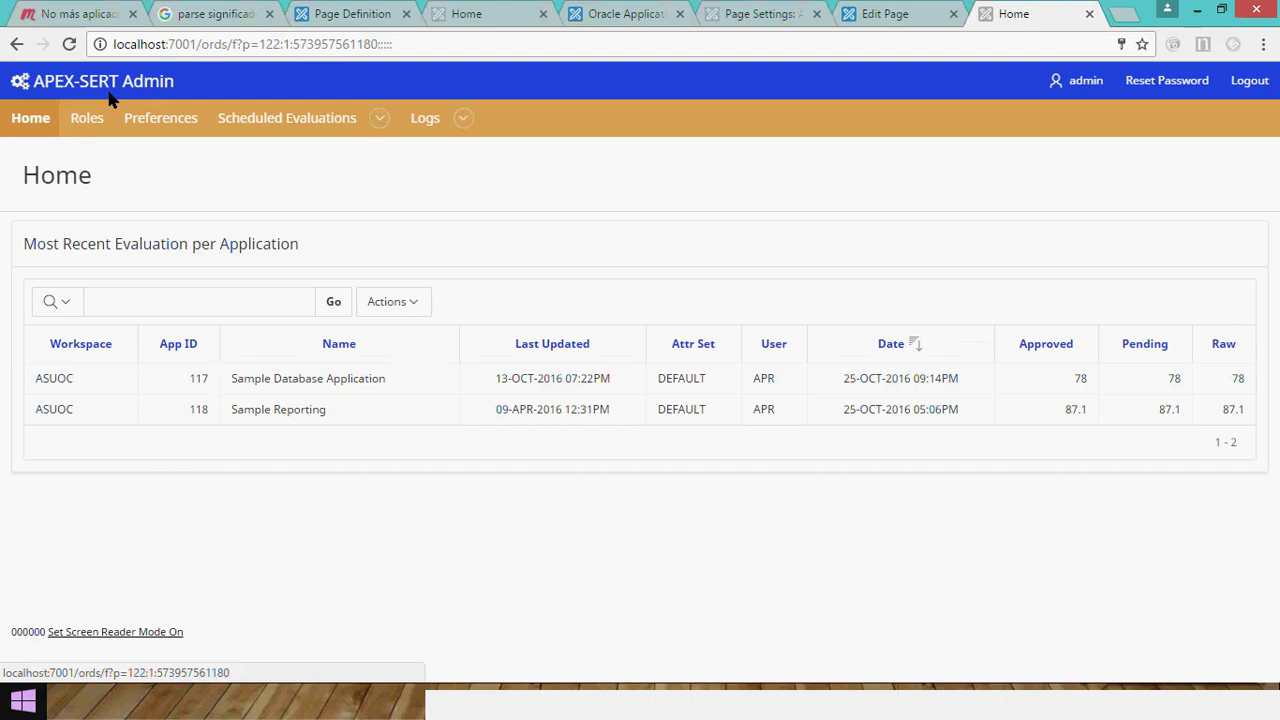
Go to the Roles page and highlight the ADMIN and APPROVER_ALL role names.
{"action": "left_click", "coordinate": [85, 119]}
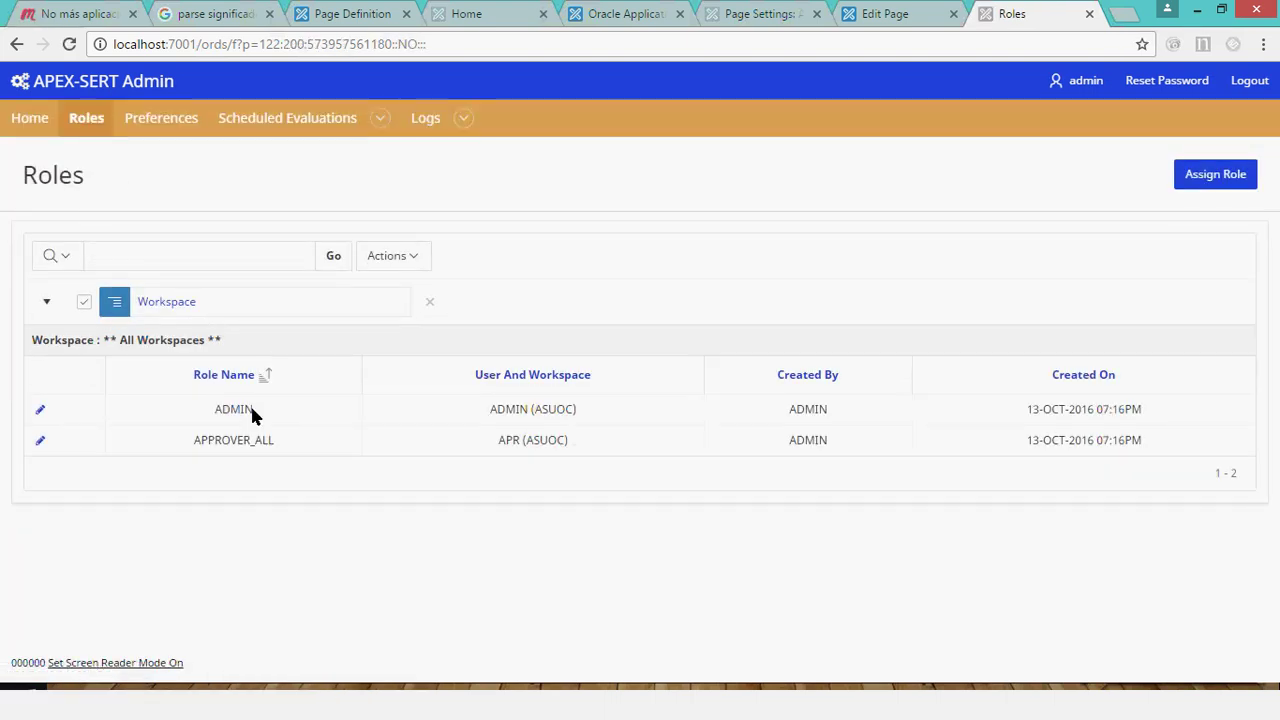
{"action": "double_click", "coordinate": [251, 412]}
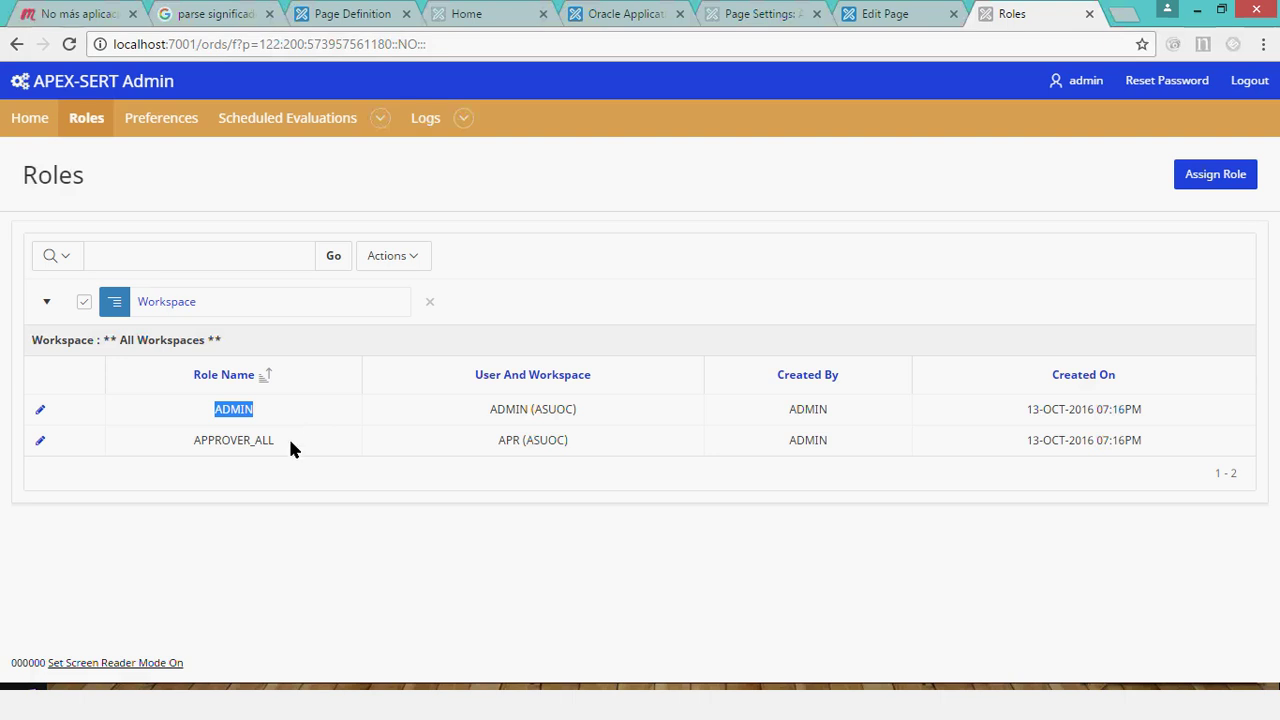
{"action": "left_click_drag", "start_coordinate": [288, 438], "coordinate": [240, 432]}
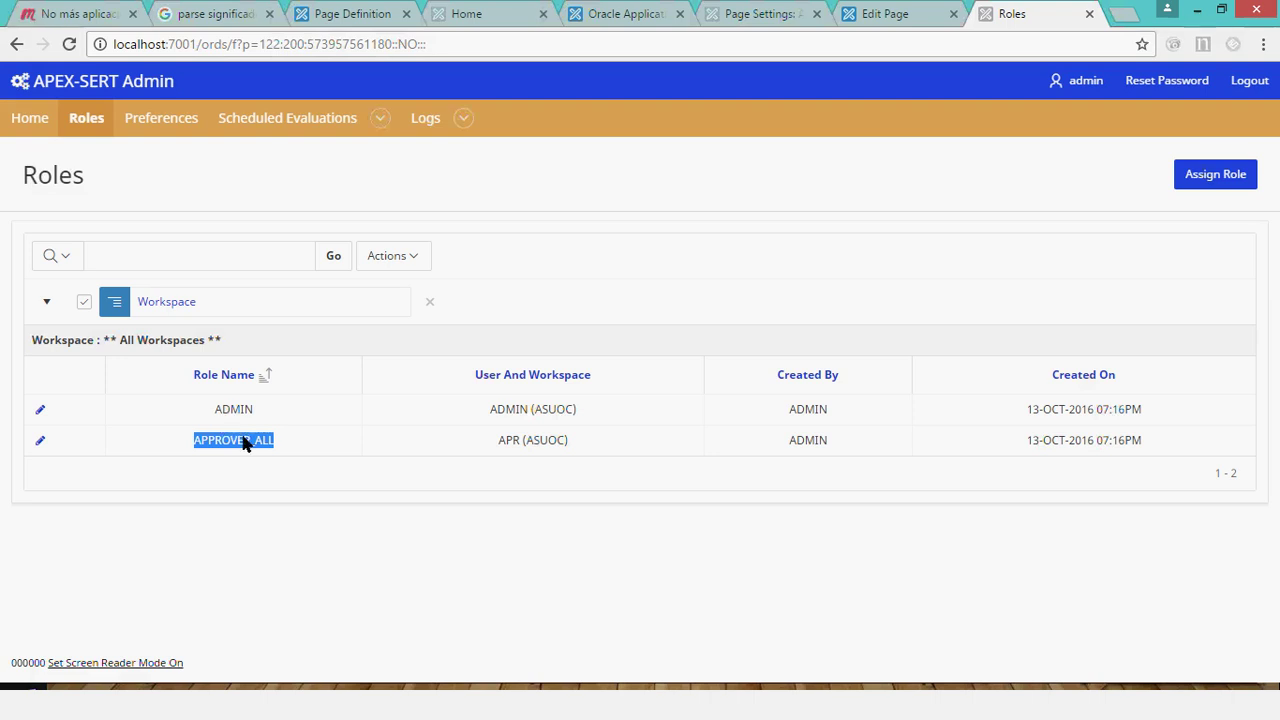
Begin a new role assignment and list the grantable role names in Manage Roles.
{"action": "left_click", "coordinate": [1211, 178]}
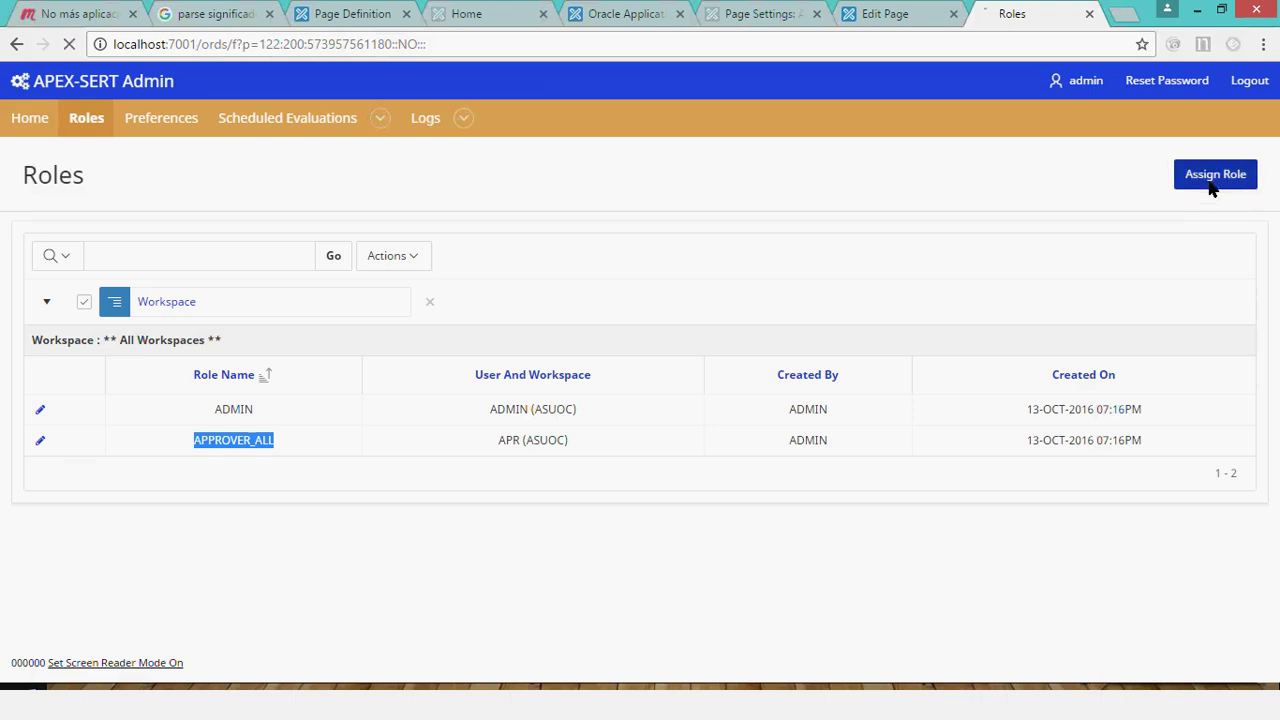
{"action": "left_click", "coordinate": [490, 247]}
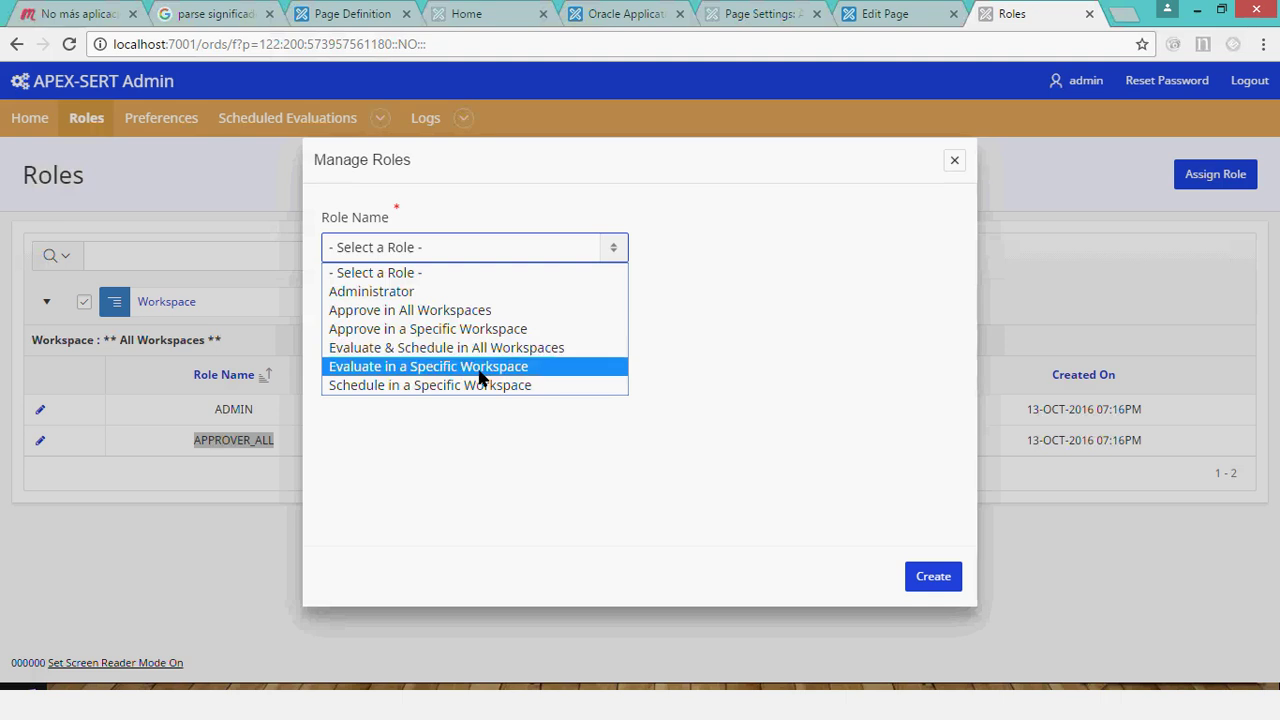
Try the role and workspace lists, settling on Administrator in the ASUOC workspace.
{"action": "left_click", "coordinate": [431, 400]}
{"action": "left_click", "coordinate": [385, 250]}
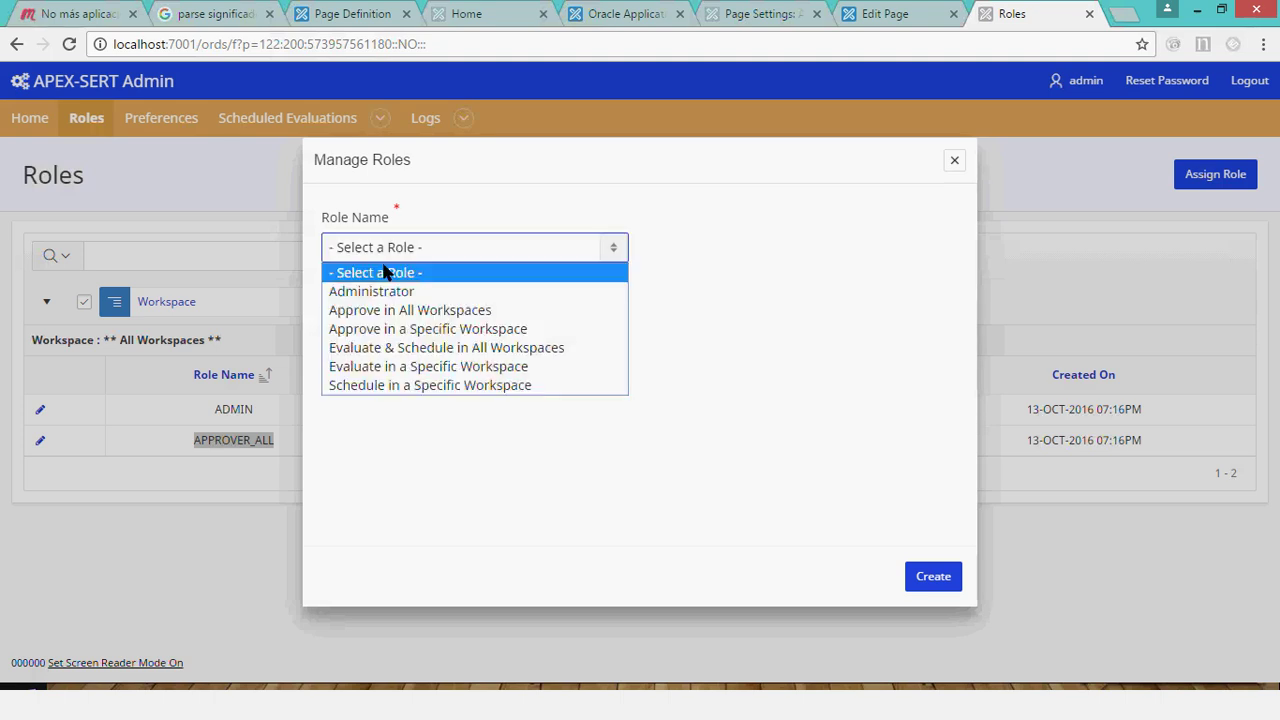
{"action": "left_click", "coordinate": [438, 401]}
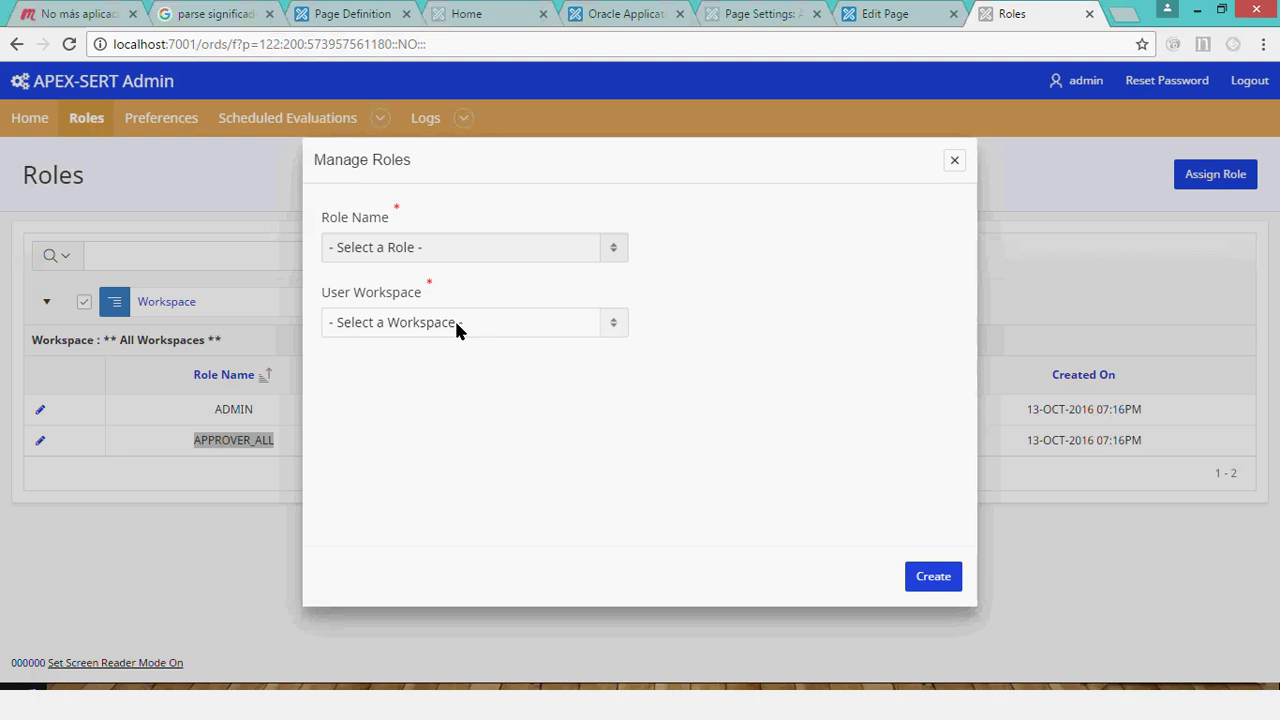
{"action": "left_click", "coordinate": [456, 322]}
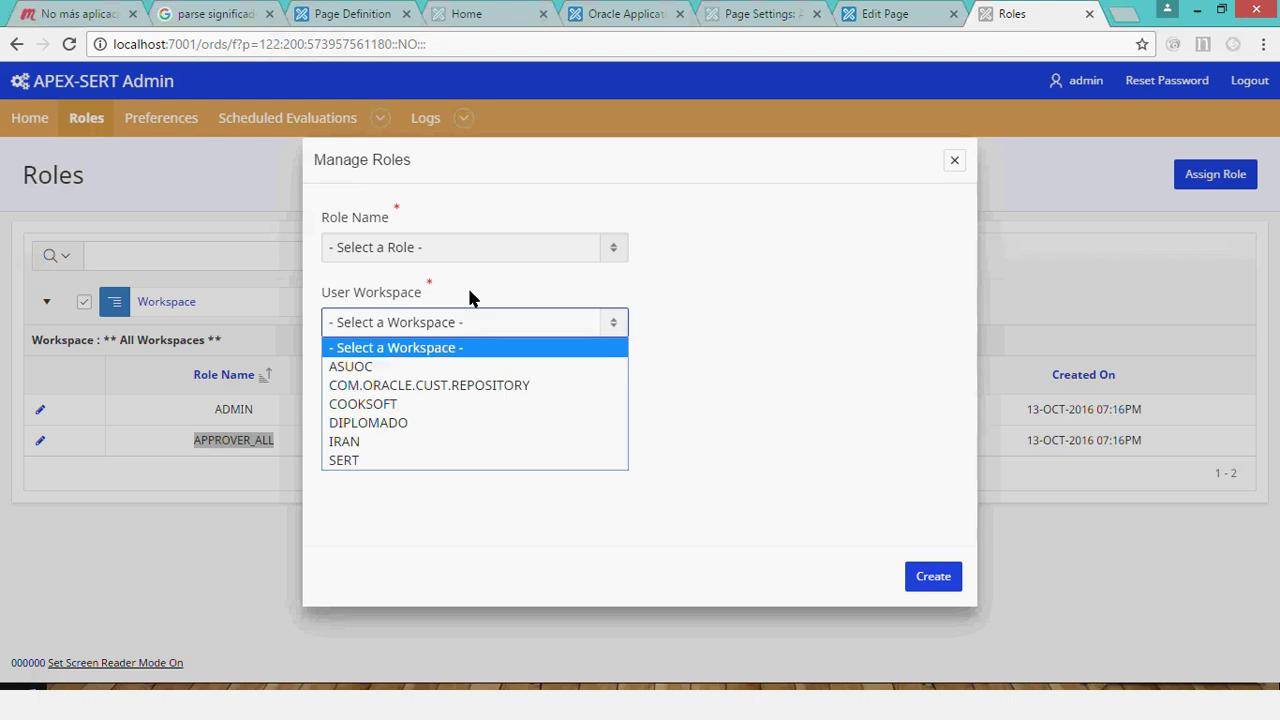
{"action": "left_click", "coordinate": [466, 247]}
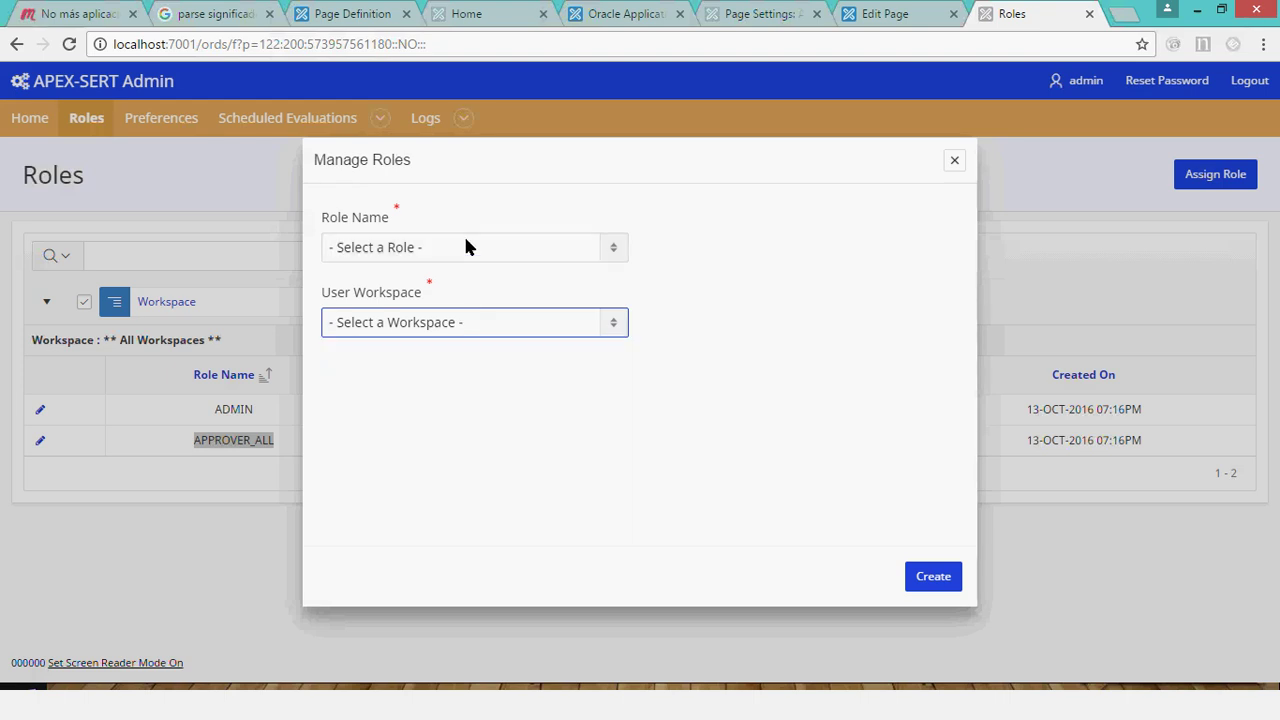
{"action": "left_click", "coordinate": [460, 247]}
{"action": "left_click", "coordinate": [440, 289]}
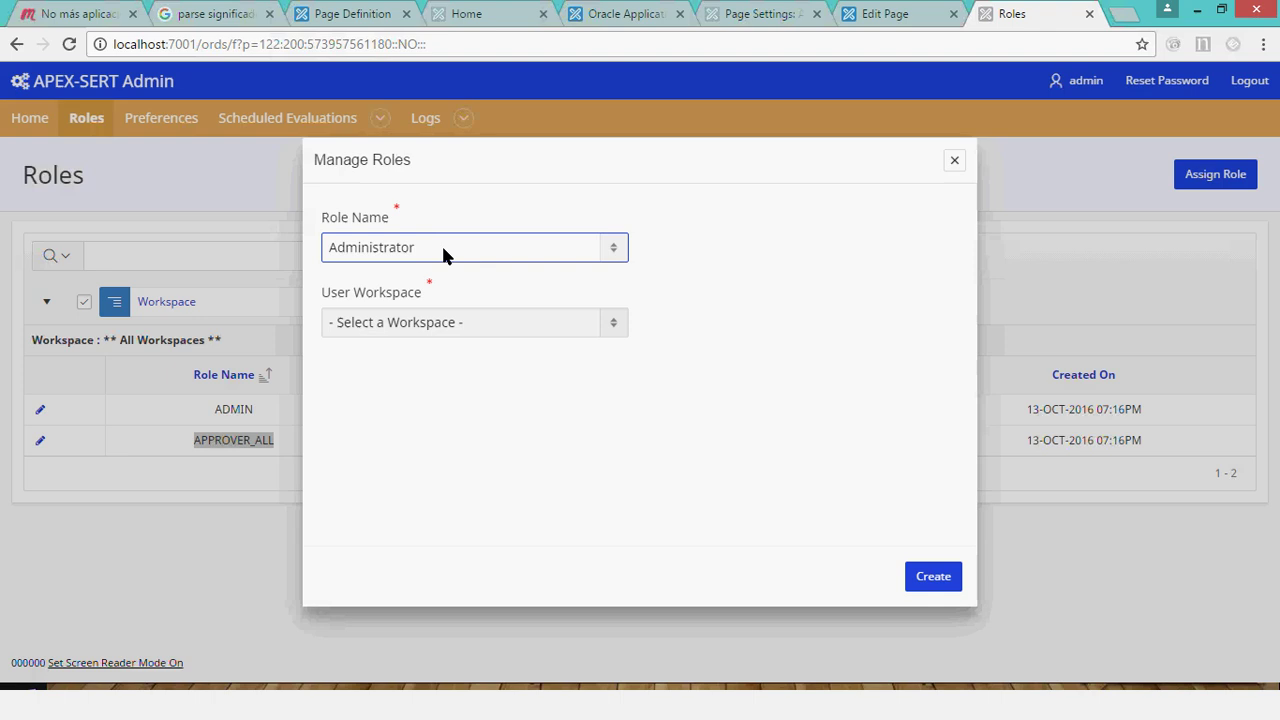
{"action": "left_click", "coordinate": [441, 243]}
{"action": "left_click", "coordinate": [443, 247]}
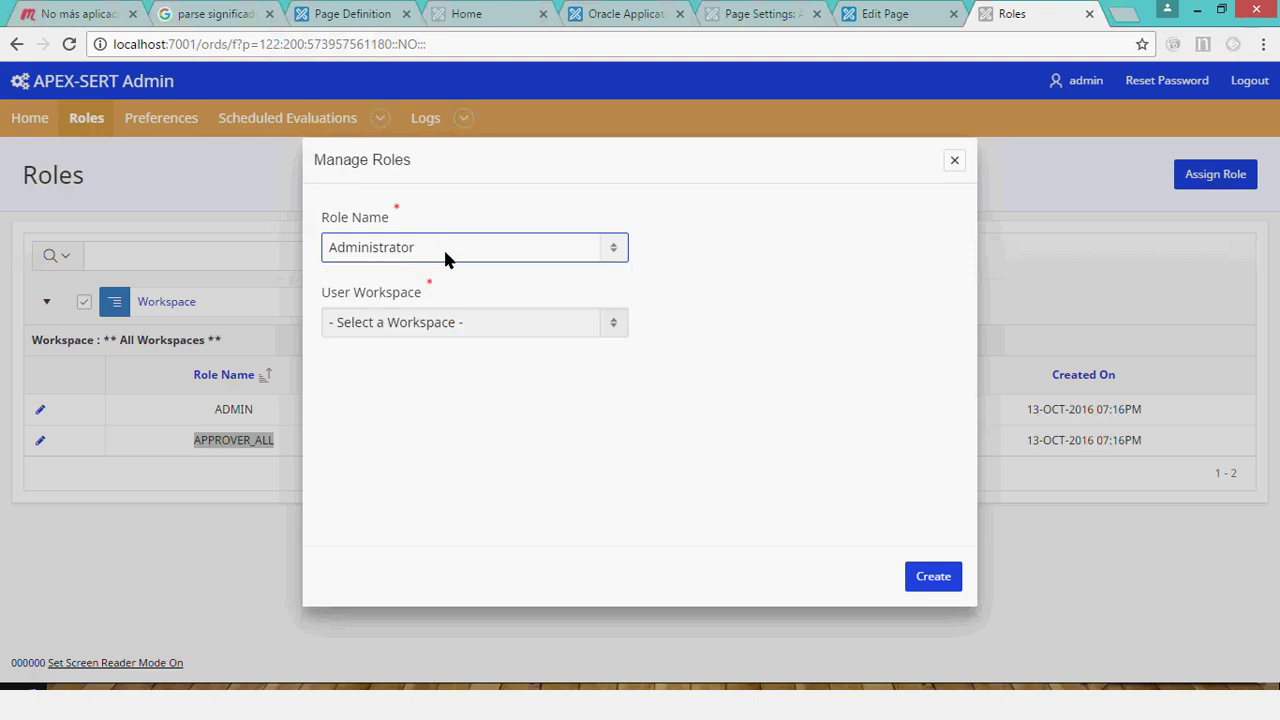
{"action": "left_click", "coordinate": [434, 328]}
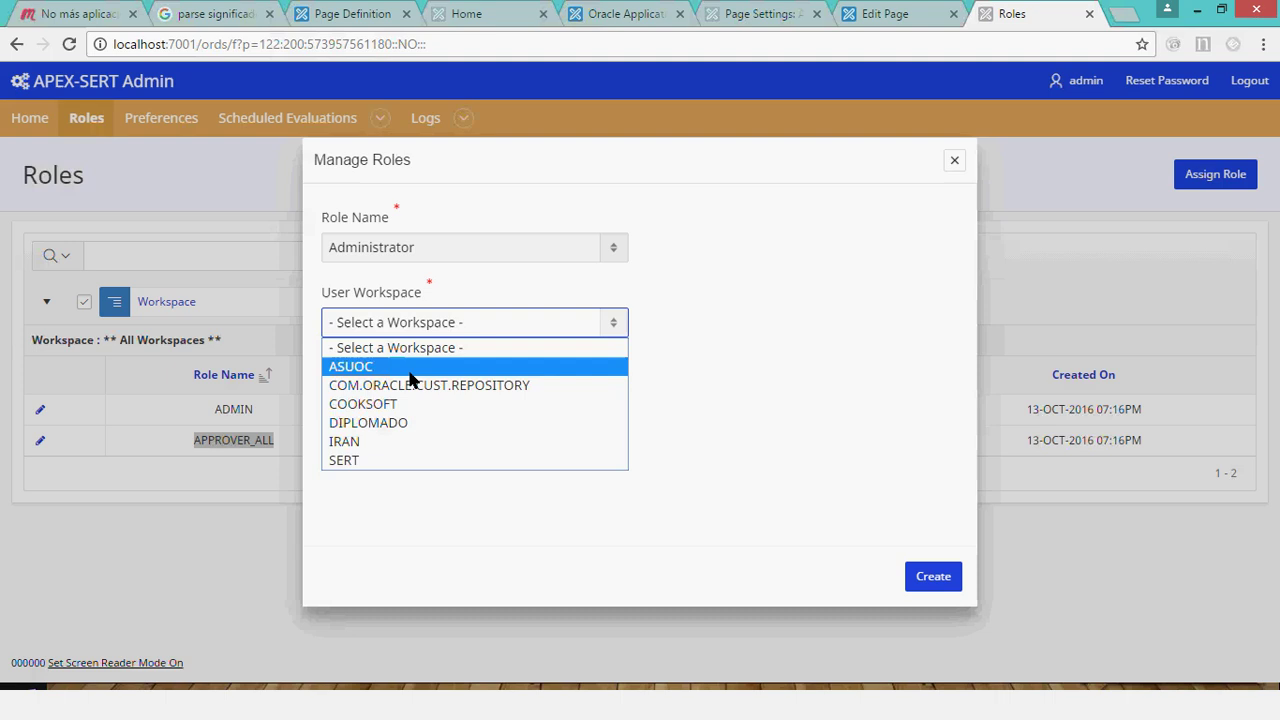
{"action": "left_click", "coordinate": [409, 368]}
Keep ADMIN as the user name and close the dialog without creating the assignment.
{"action": "left_click", "coordinate": [666, 332]}
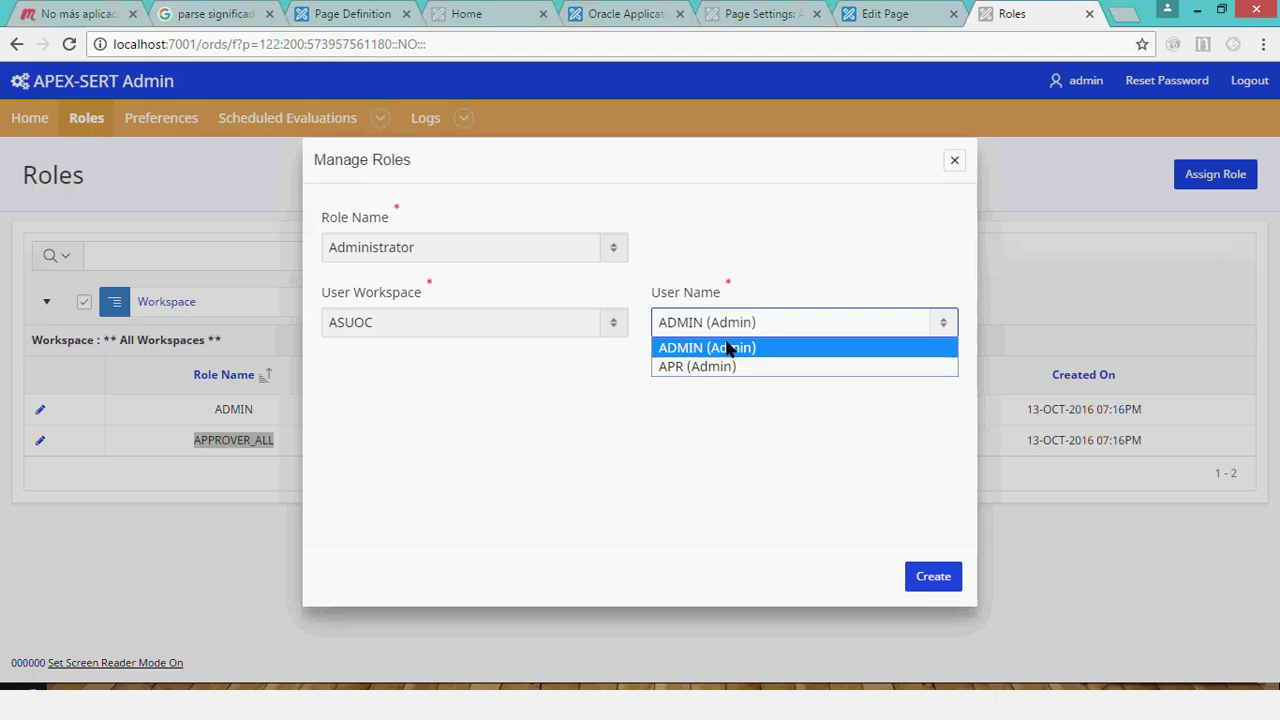
{"action": "left_click", "coordinate": [728, 348]}
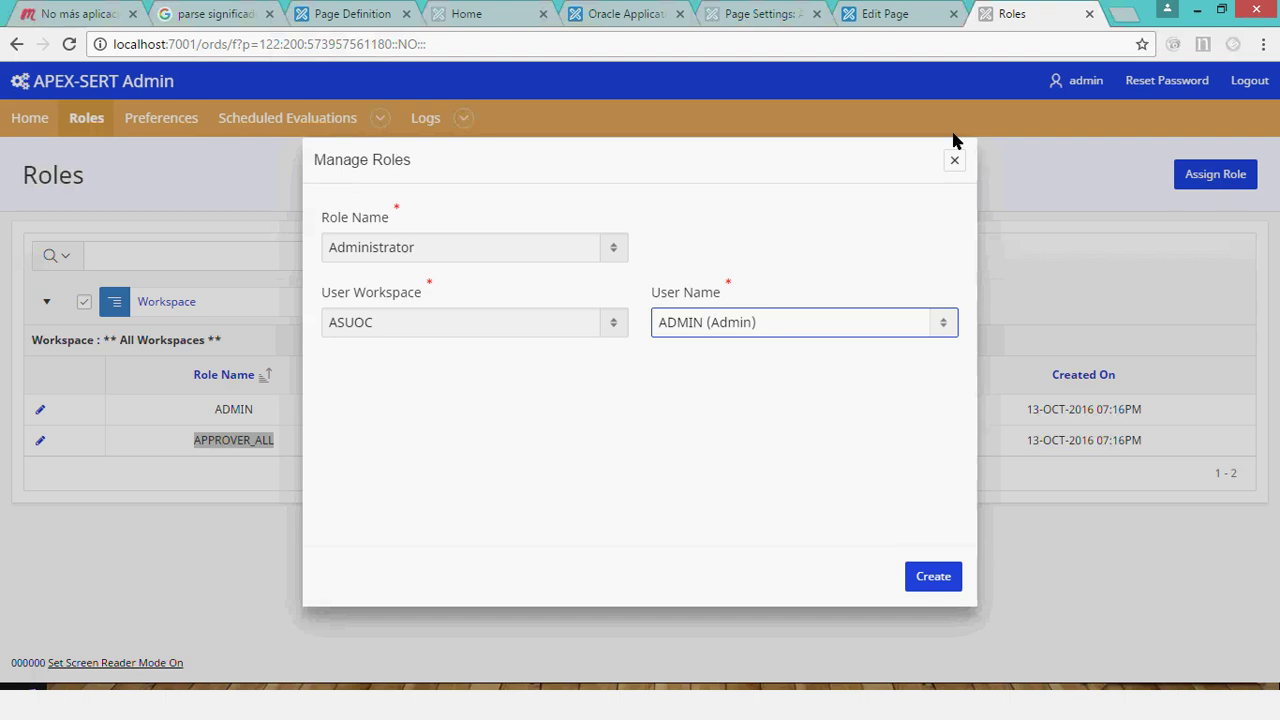
{"action": "left_click", "coordinate": [955, 159]}
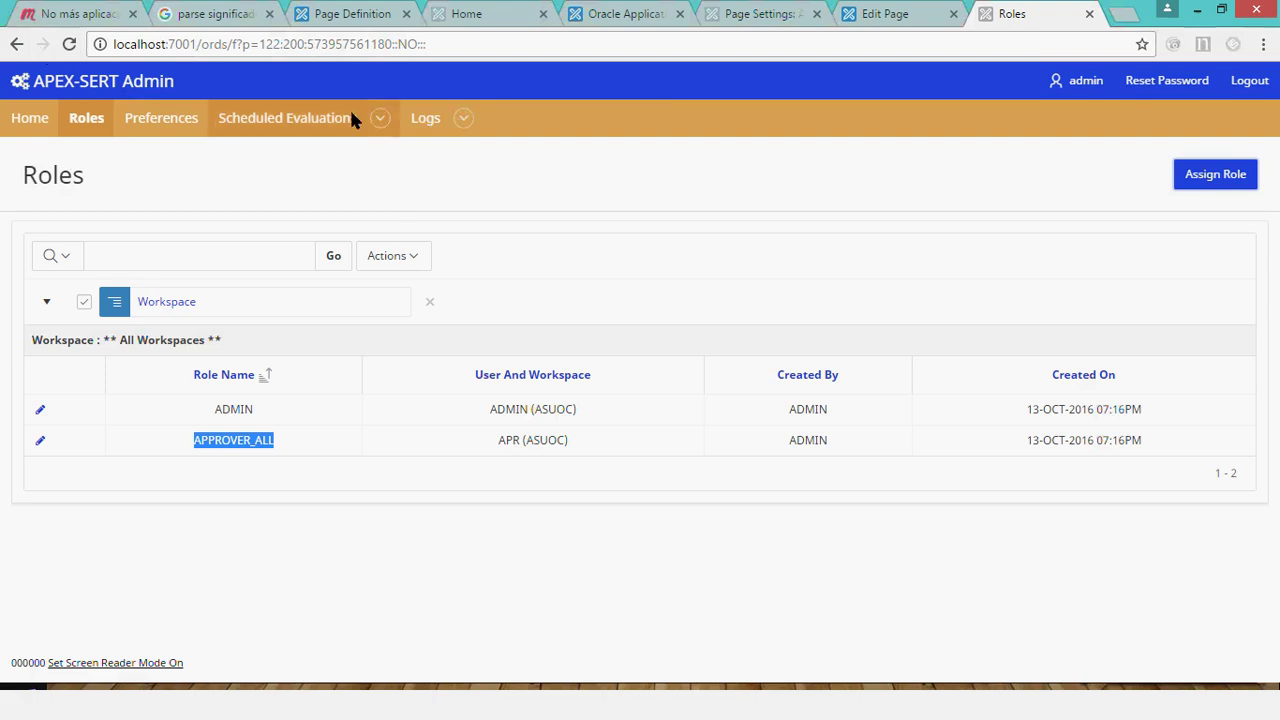
Show the Scheduled Evaluations menu, then the Logs menu of log pages.
{"action": "left_click", "coordinate": [382, 118]}
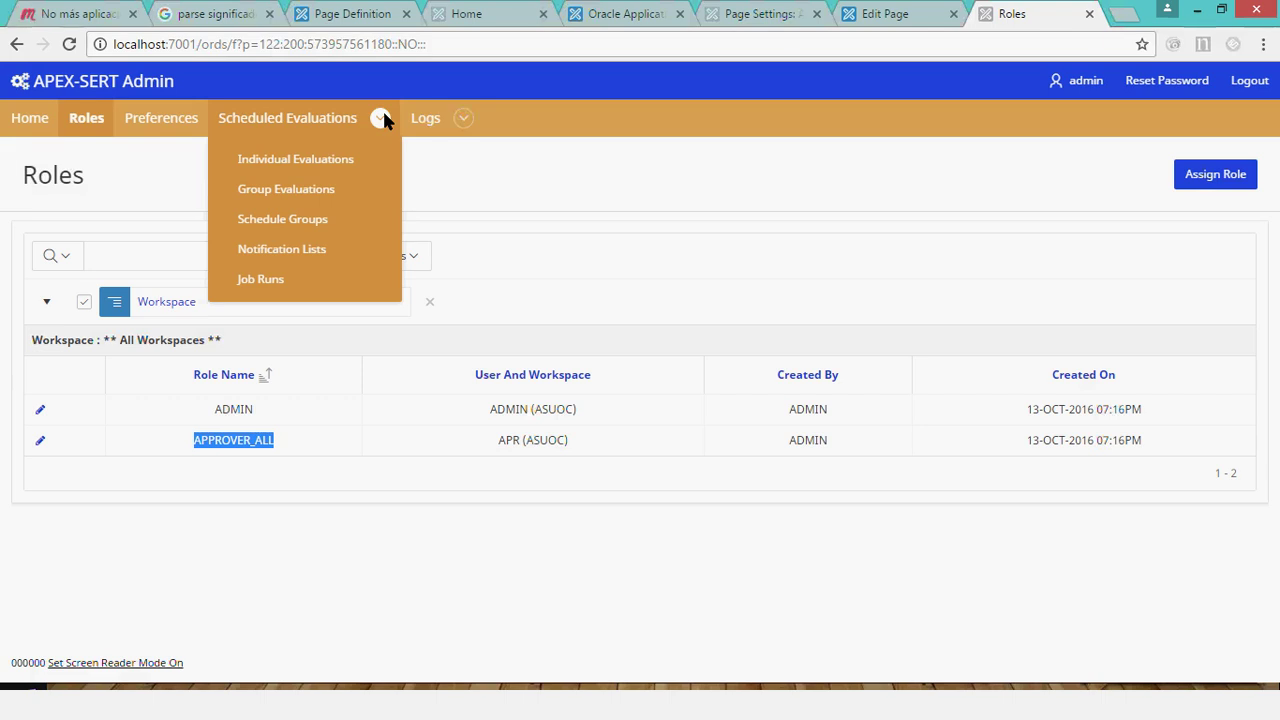
{"action": "mouse_move", "coordinate": [432, 122]}
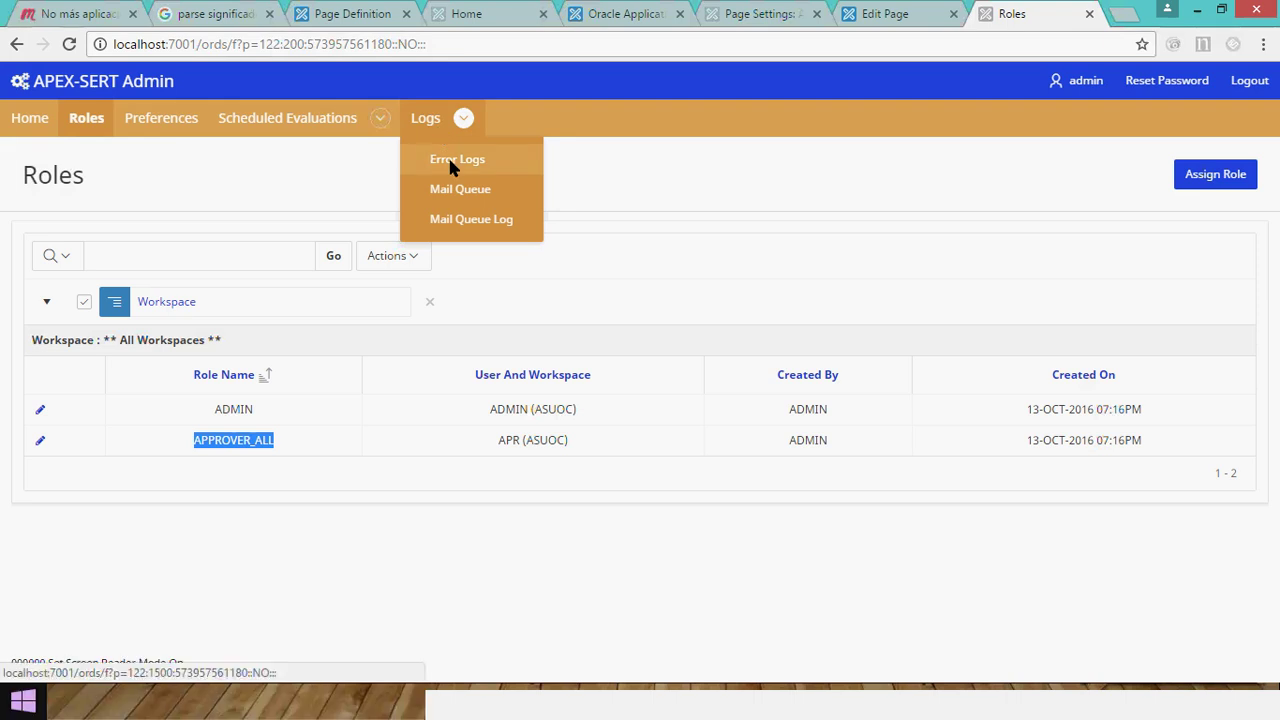
View Error Logs, then Mail Queue, then the empty Mail Queue Log page.
{"action": "left_click", "coordinate": [449, 163]}
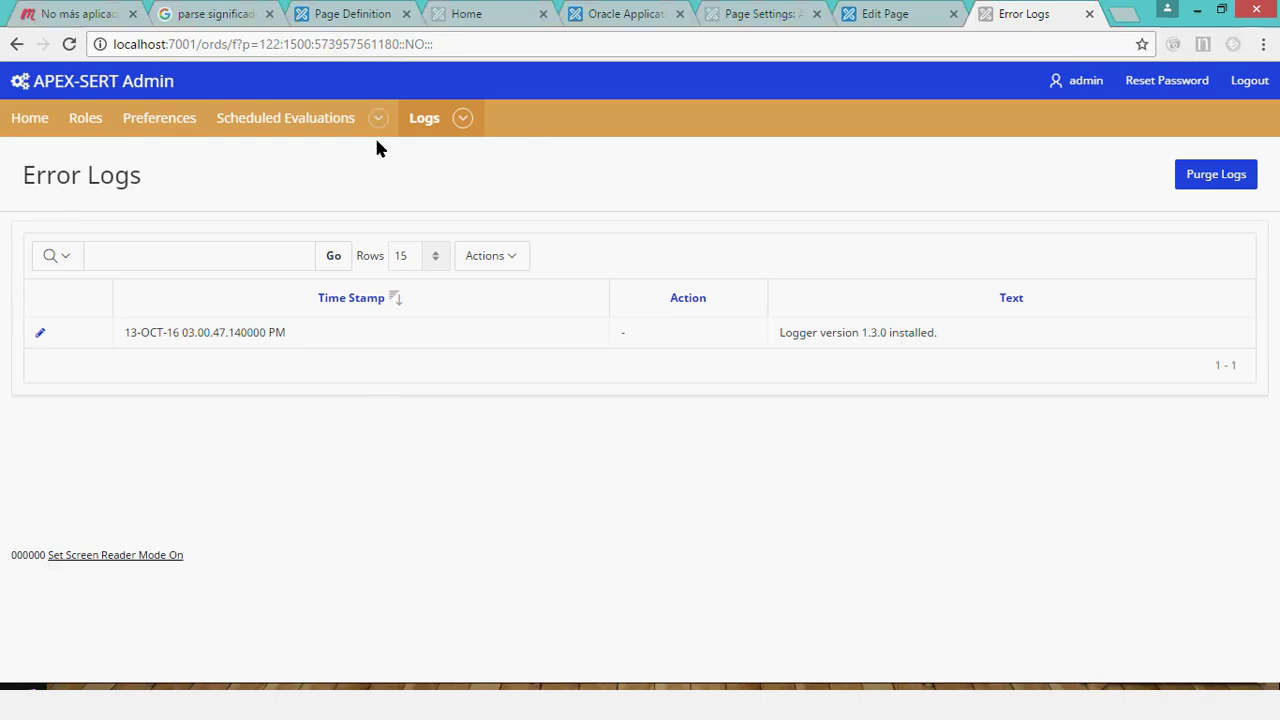
{"action": "left_click", "coordinate": [462, 119]}
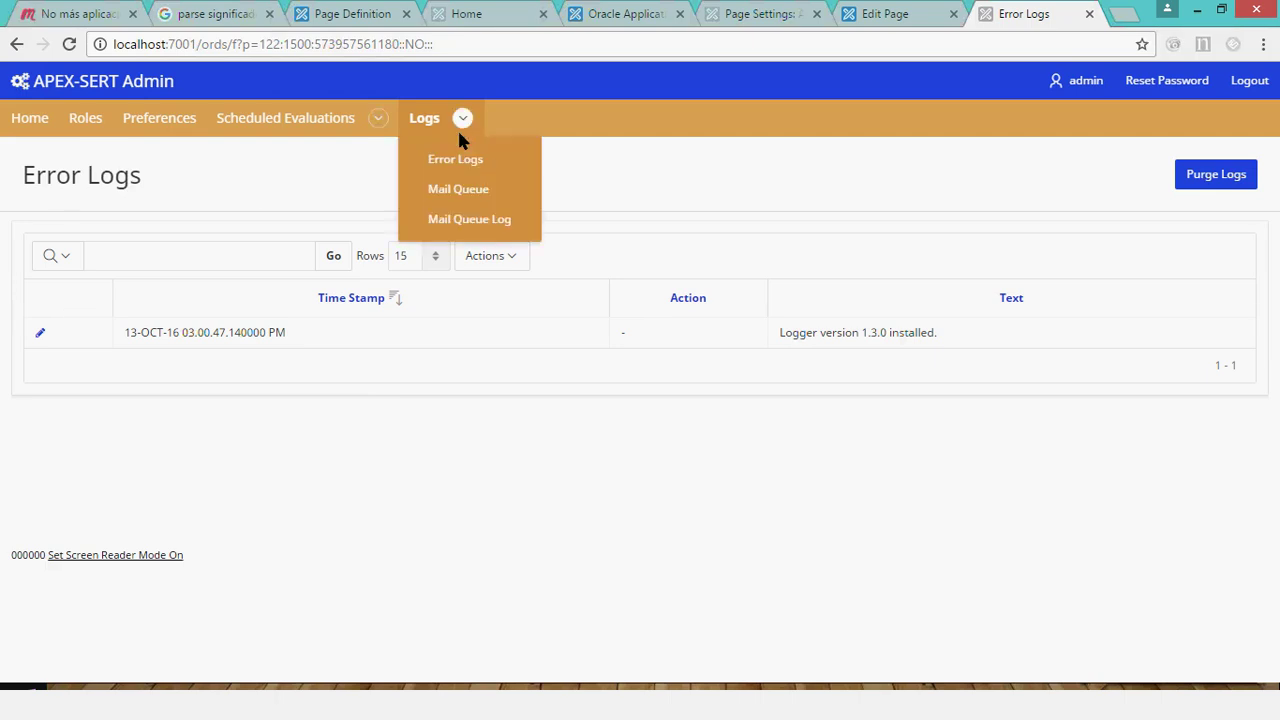
{"action": "left_click", "coordinate": [450, 191]}
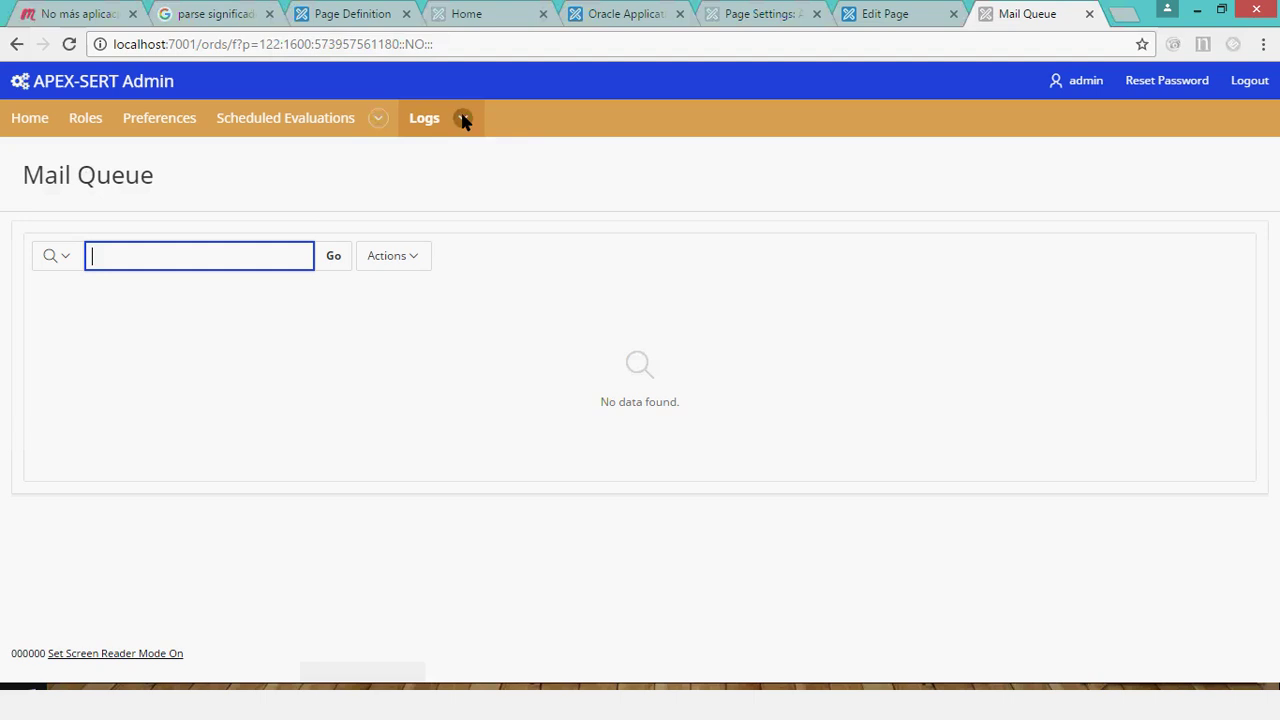
{"action": "left_click", "coordinate": [462, 119]}
{"action": "left_click", "coordinate": [466, 218]}
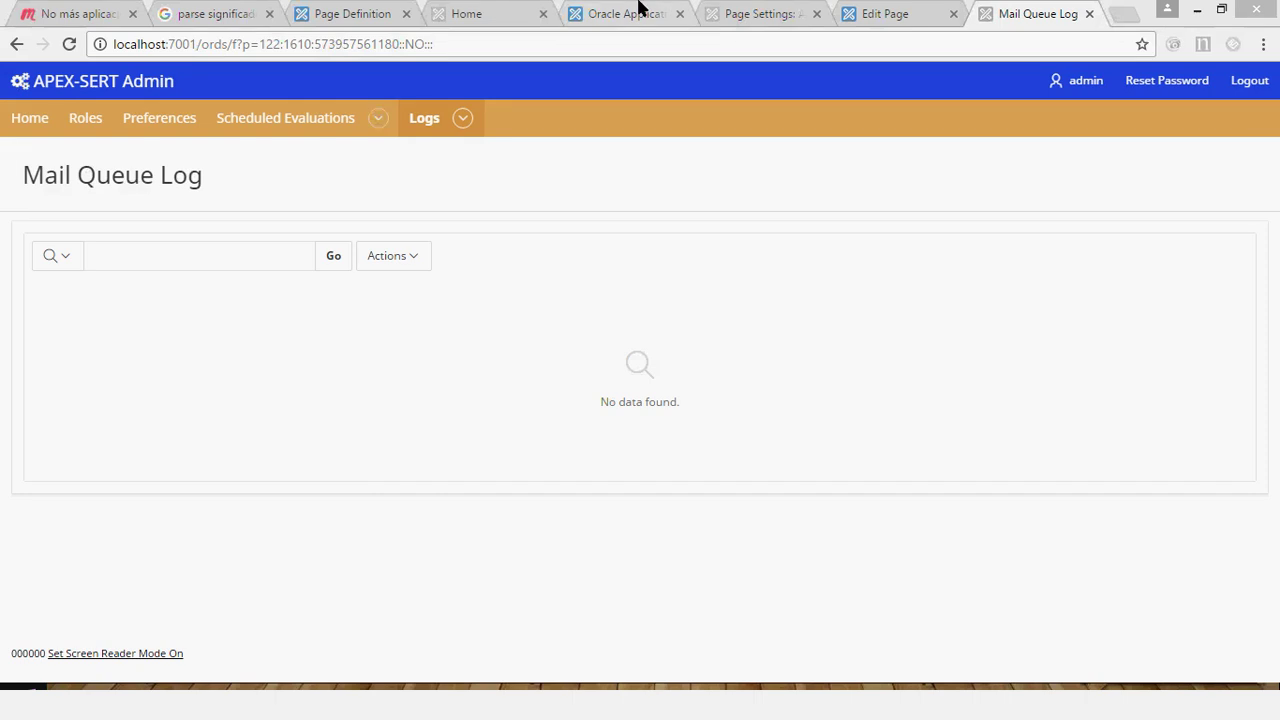
Review App 117's Authorization Scheme report in the Page Settings tab: 6.2% approved, 7.7% pending.
{"action": "left_click", "coordinate": [740, 12]}
{"action": "scroll", "coordinate": [875, 417], "scroll_direction": "down", "scroll_amount": 3}
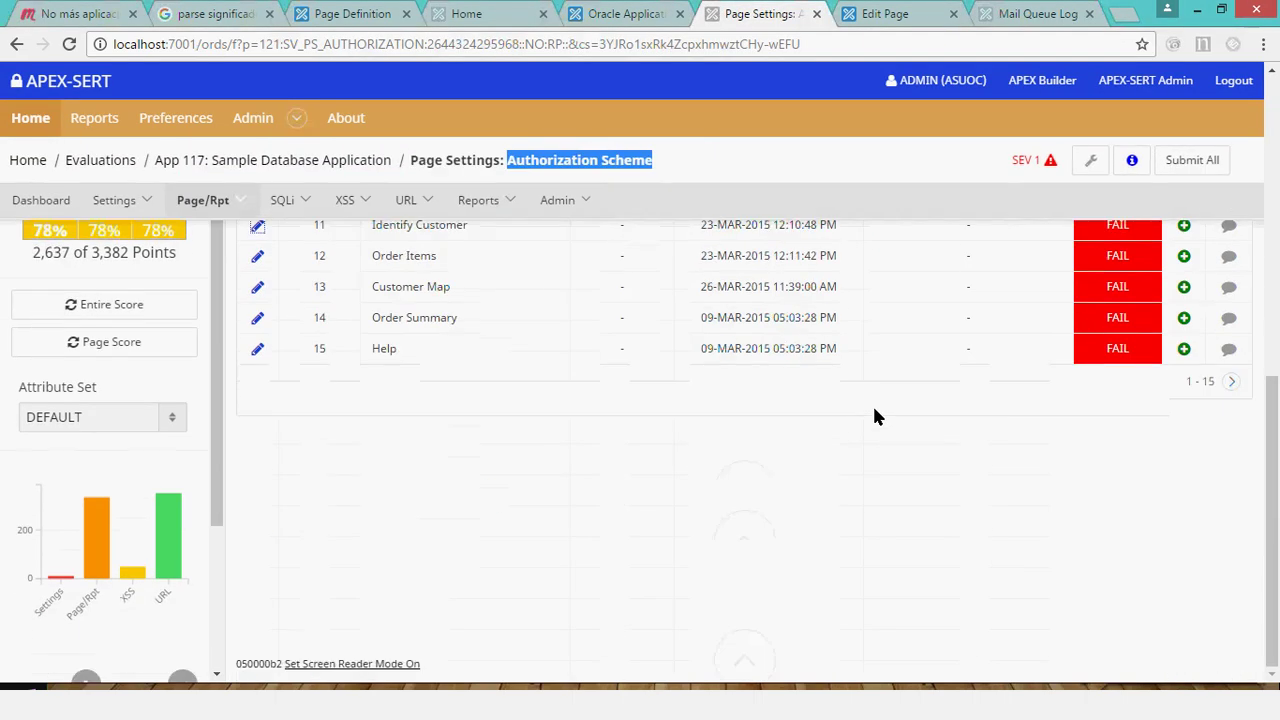
{"action": "scroll", "coordinate": [880, 420], "scroll_direction": "up", "scroll_amount": 2}
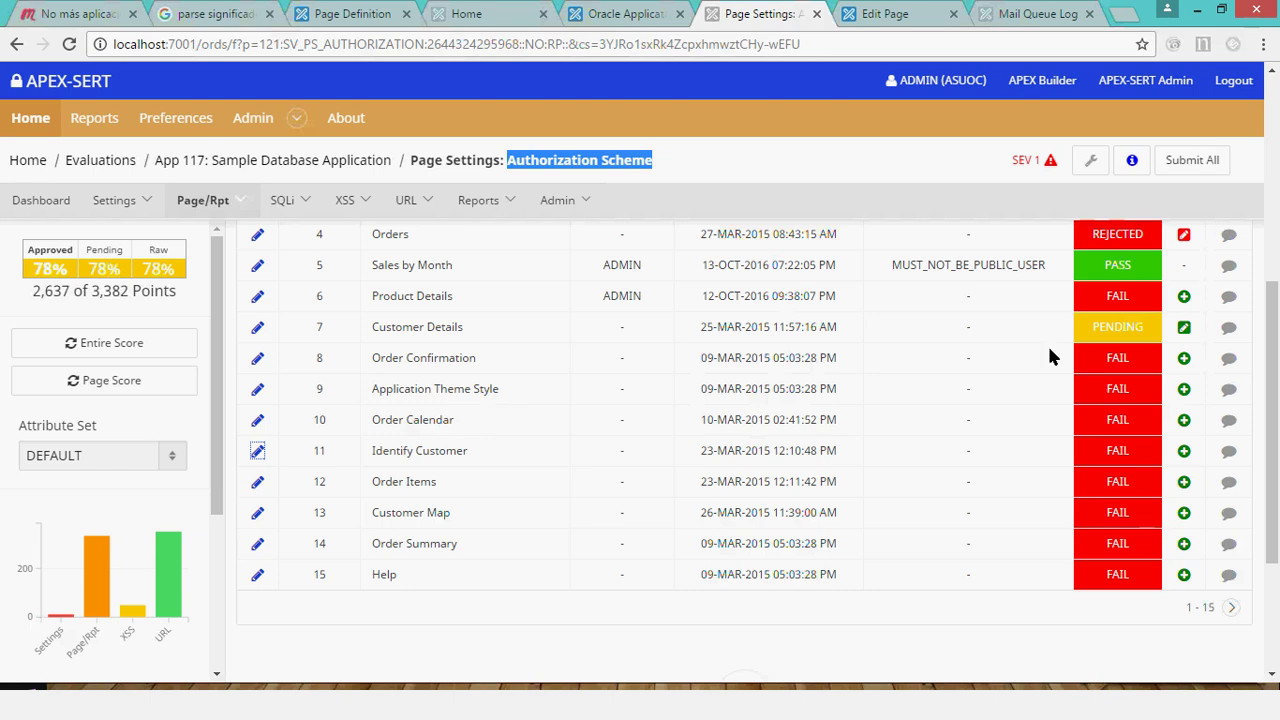
{"action": "left_click", "coordinate": [412, 628]}
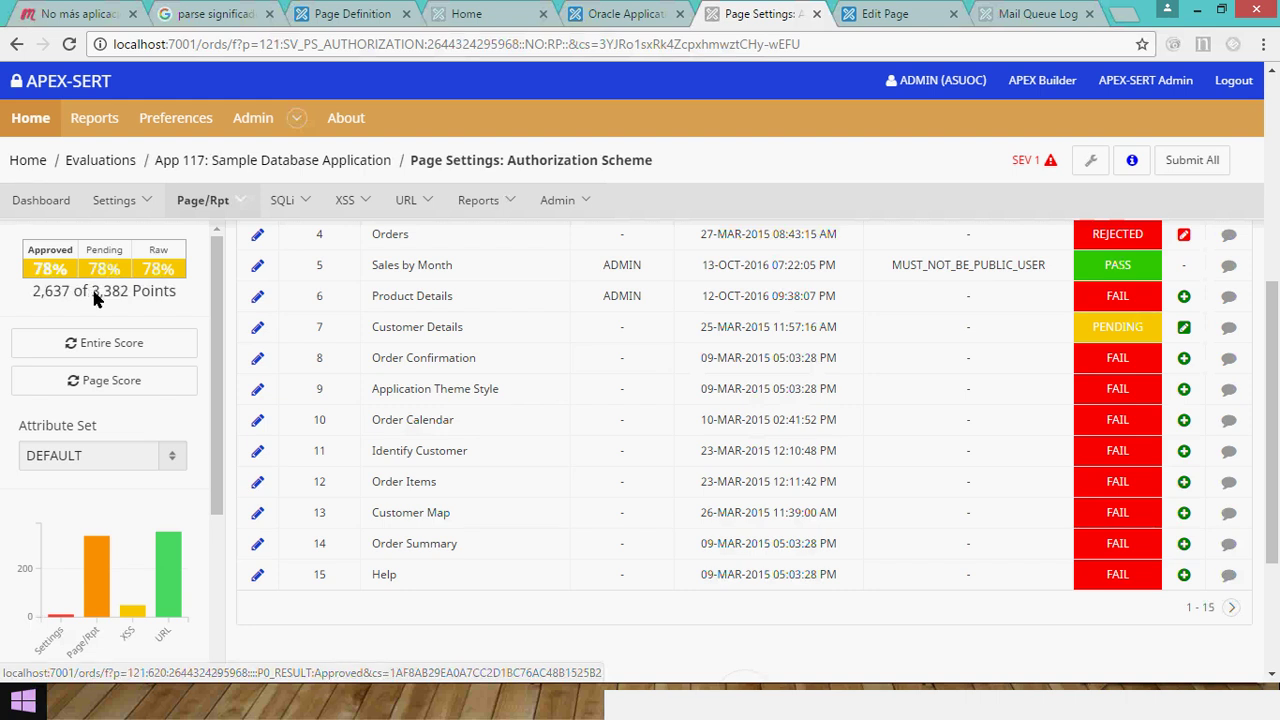
{"action": "scroll", "coordinate": [92, 287], "scroll_direction": "up", "scroll_amount": 4}
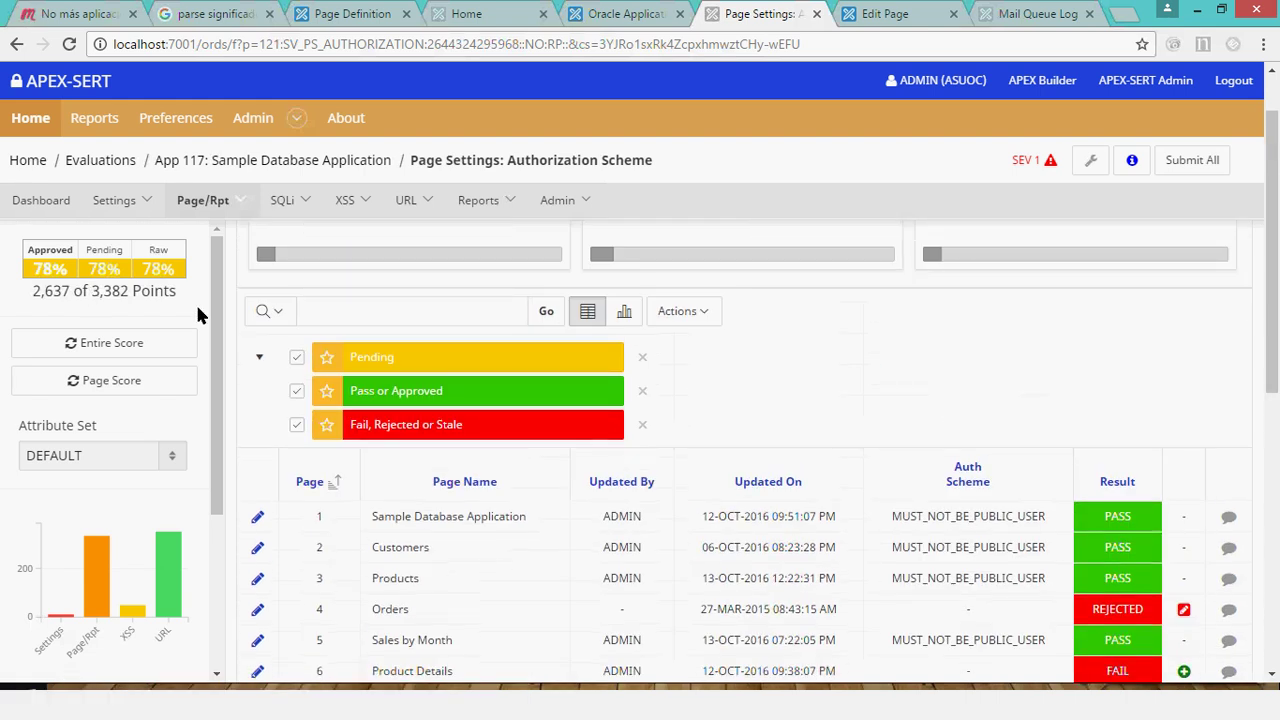
{"action": "scroll", "coordinate": [366, 376], "scroll_direction": "down", "scroll_amount": 2}
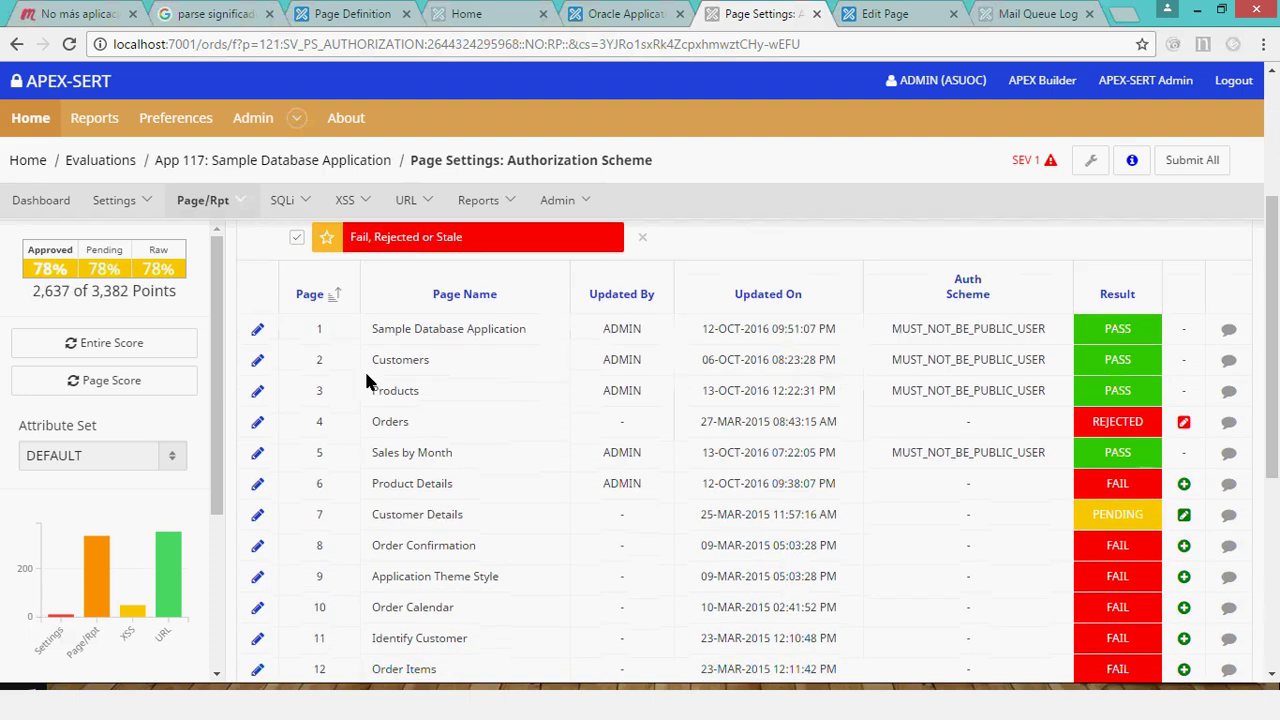
{"action": "scroll", "coordinate": [366, 378], "scroll_direction": "up", "scroll_amount": 3}
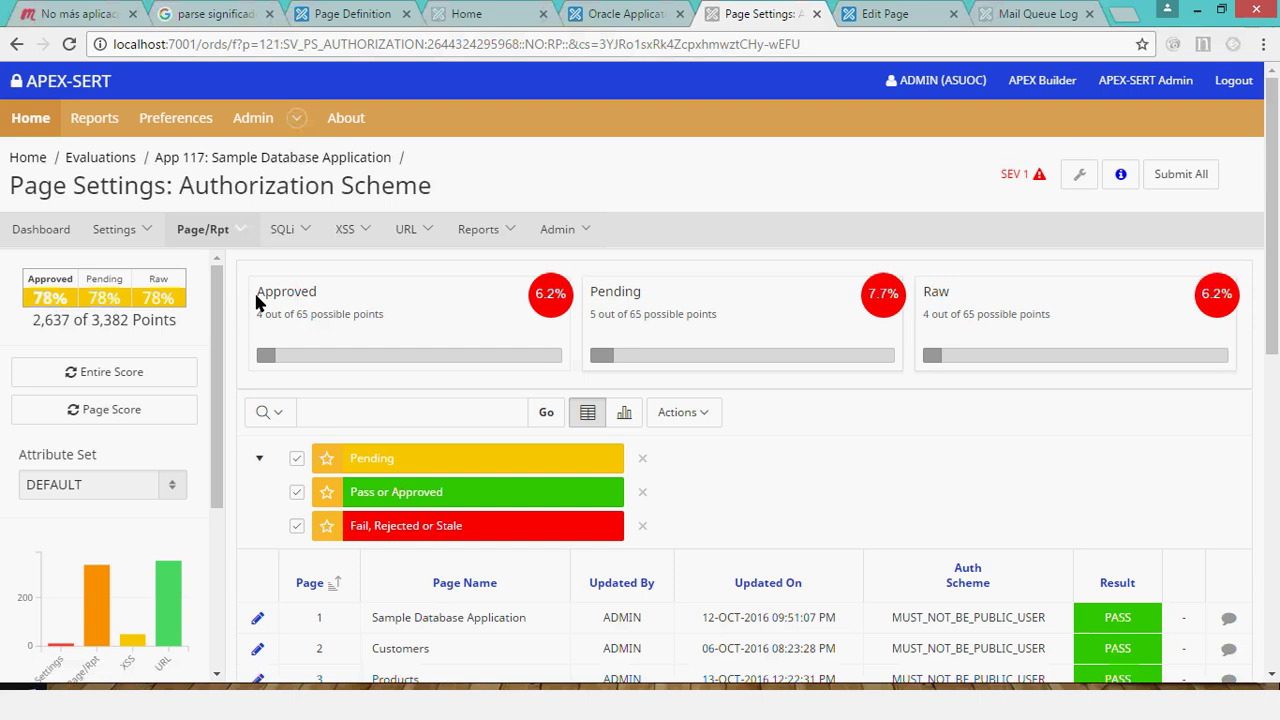
Display App 117's dashboard with its defect bar chart.
{"action": "left_click", "coordinate": [41, 229]}
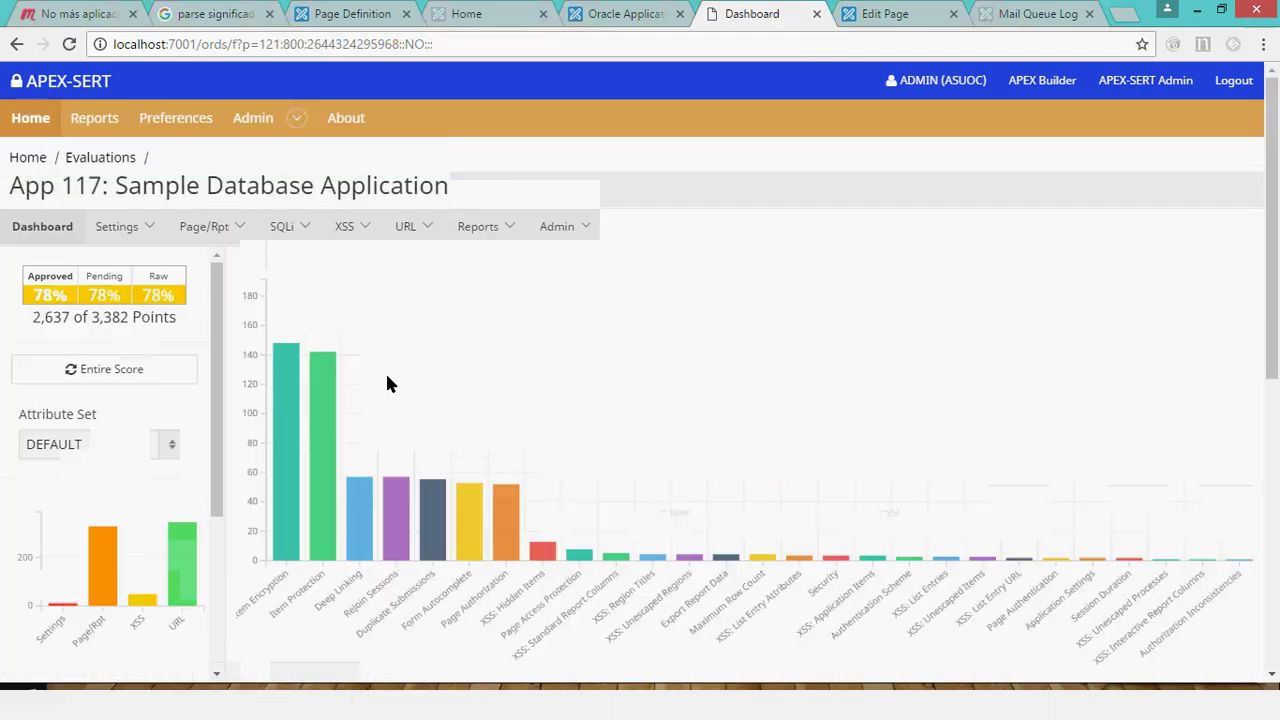
{"action": "scroll", "coordinate": [375, 395], "scroll_direction": "down", "scroll_amount": 1}
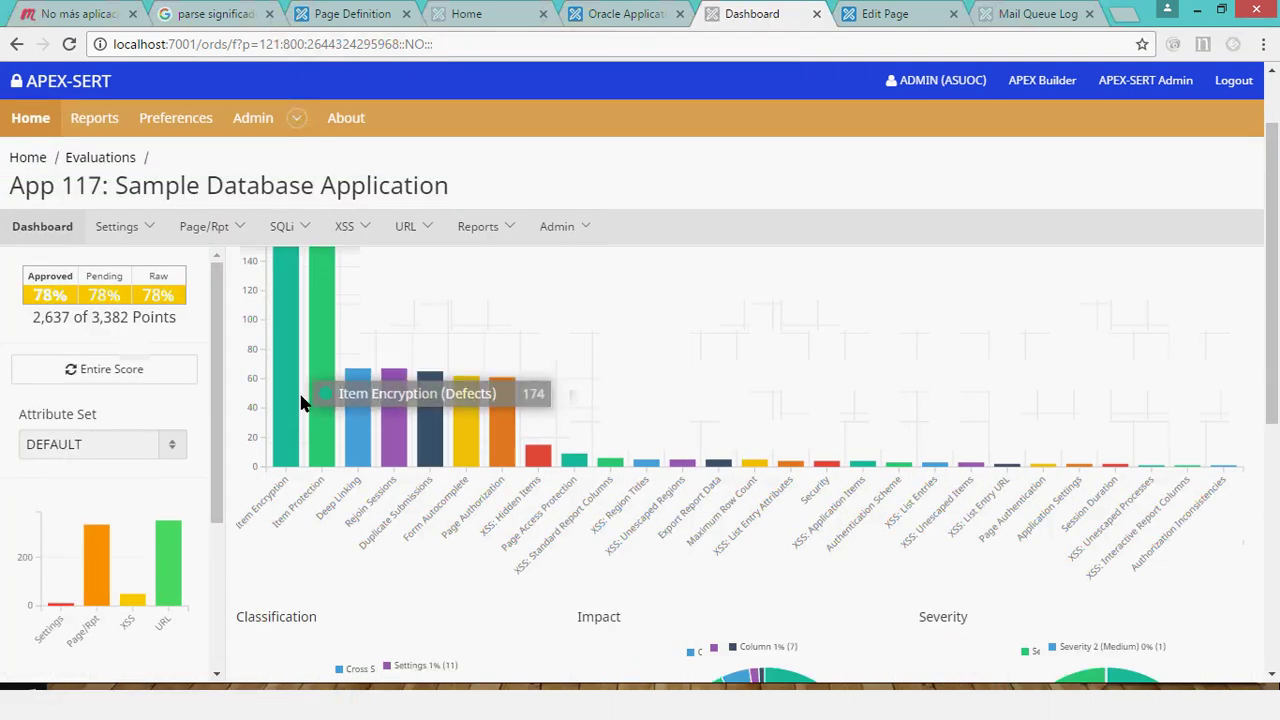
{"action": "scroll", "coordinate": [420, 341], "scroll_direction": "up", "scroll_amount": 1}
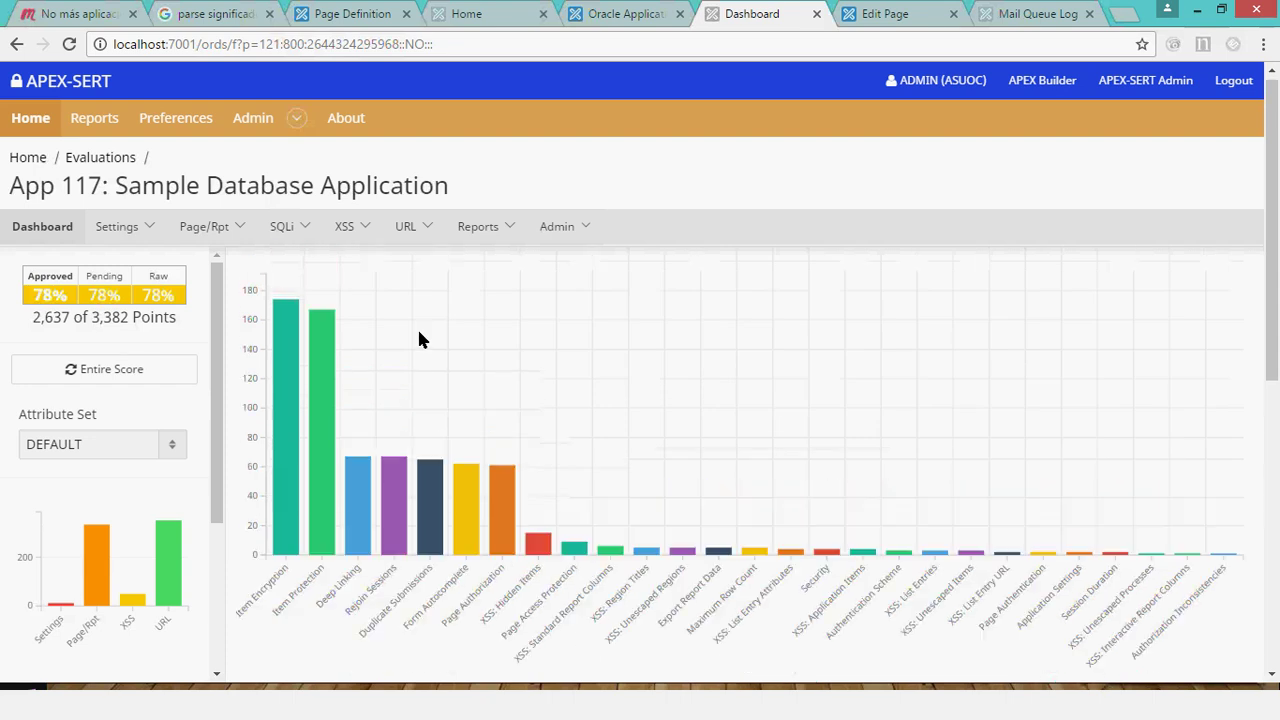
{"action": "mouse_move", "coordinate": [277, 326]}
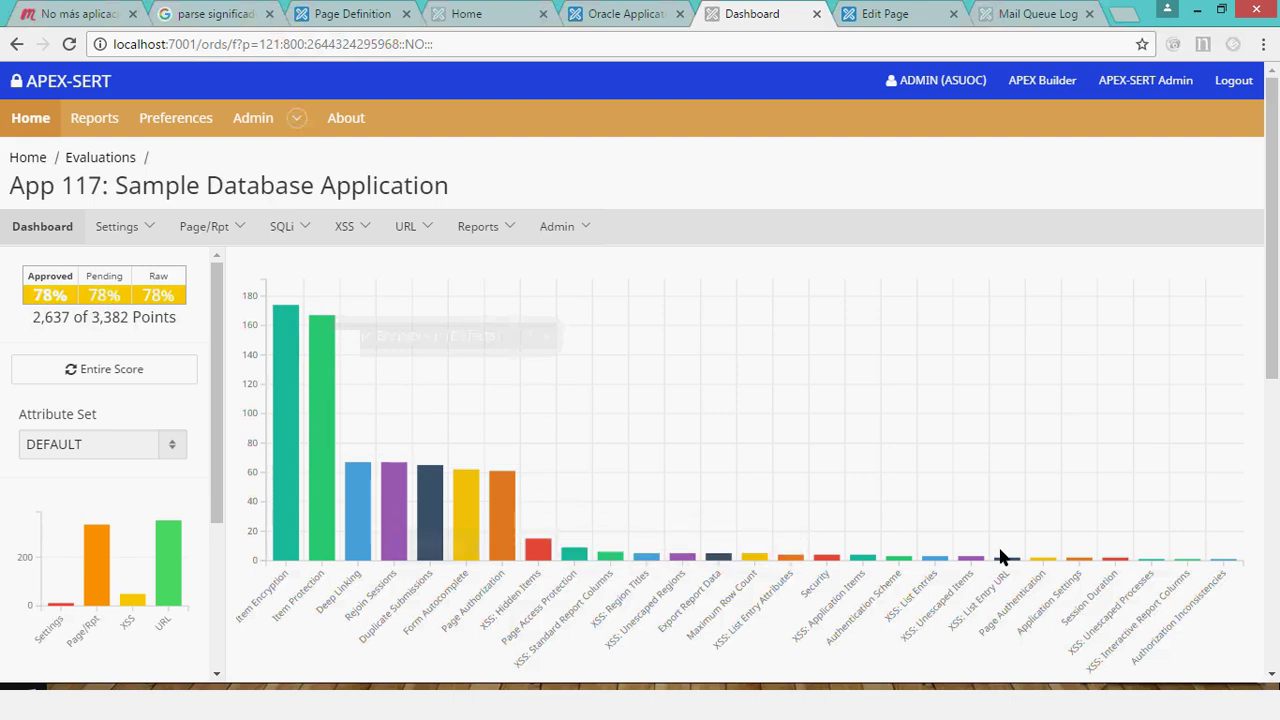
Return to the slideshow and advance to the Uninstalling APEX-SERT slide.
{"action": "mouse_move", "coordinate": [968, 566]}
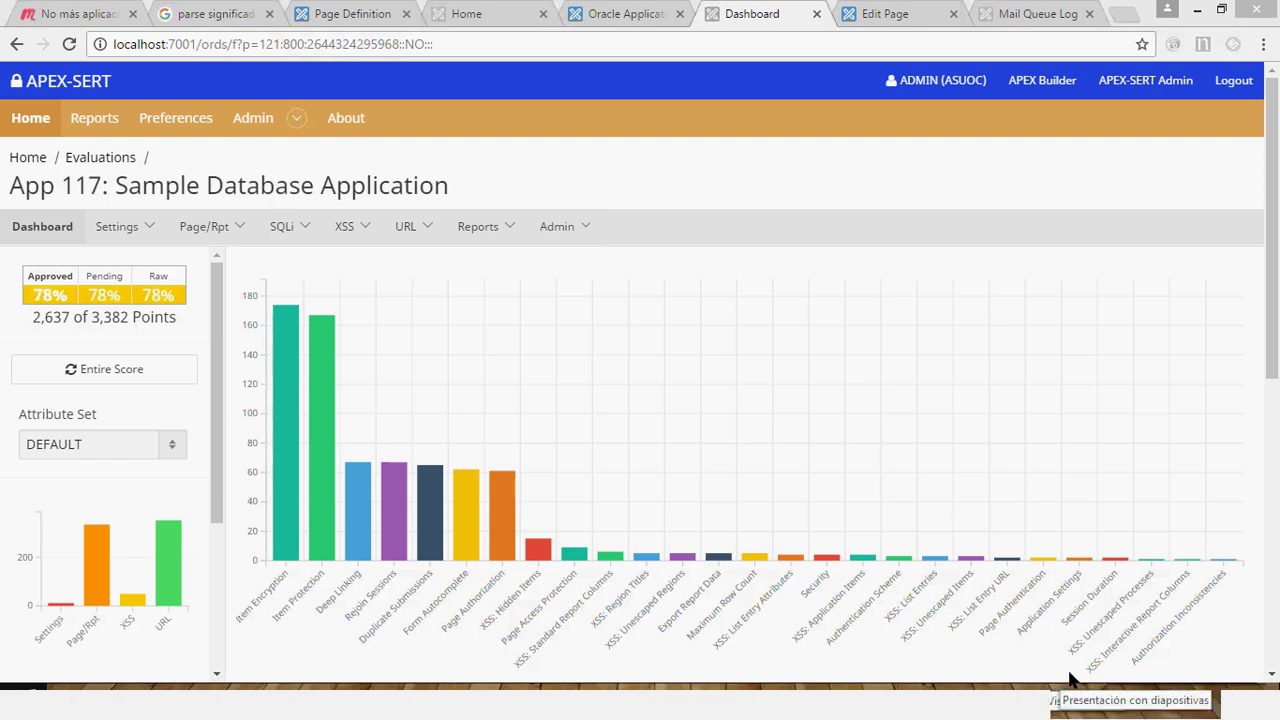
{"action": "left_click", "coordinate": [1071, 679]}
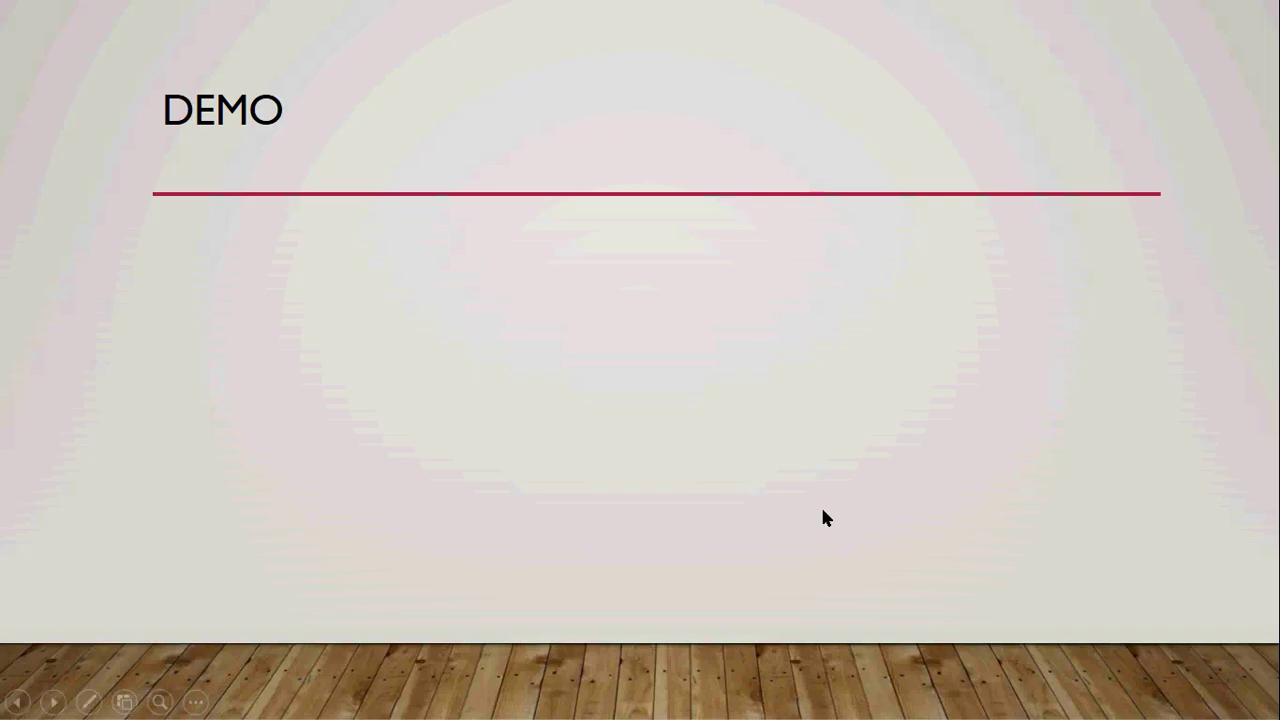
{"action": "key", "text": "Right"}
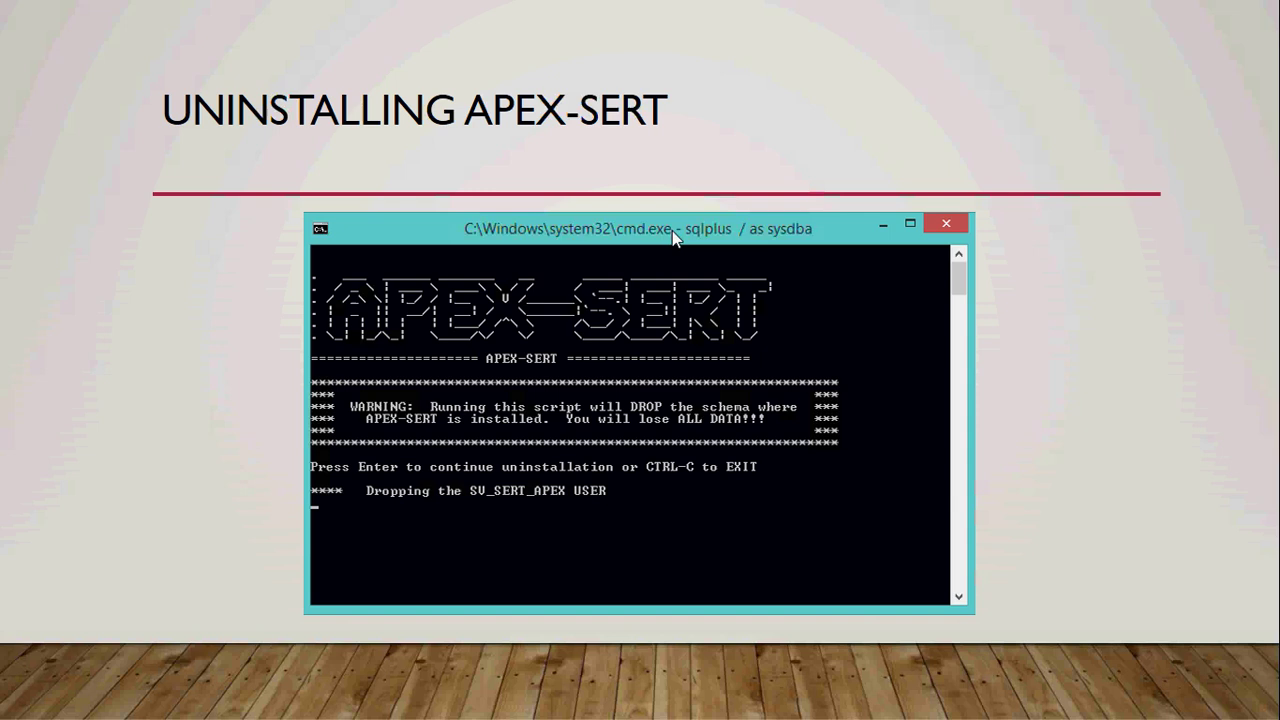